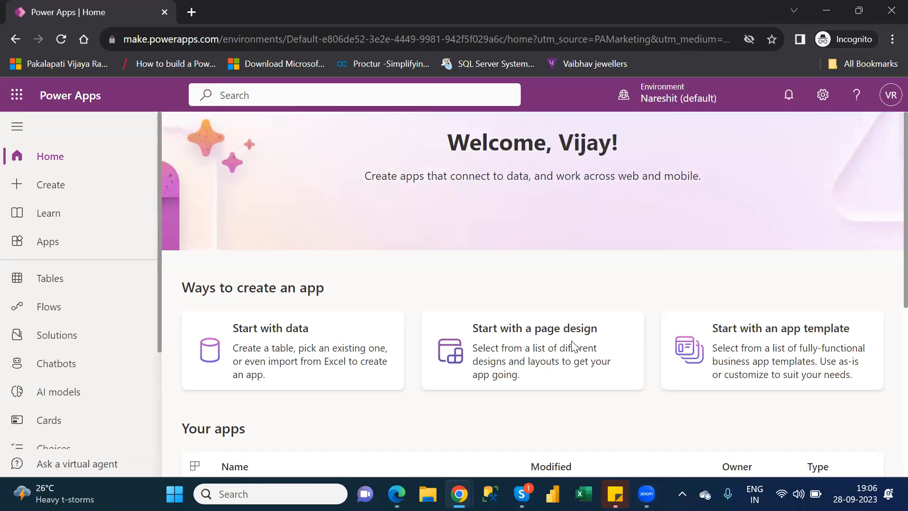
Open the Tables page and switch the environment to NareshIT_B1
{"action": "left_click", "coordinate": [66, 280]}
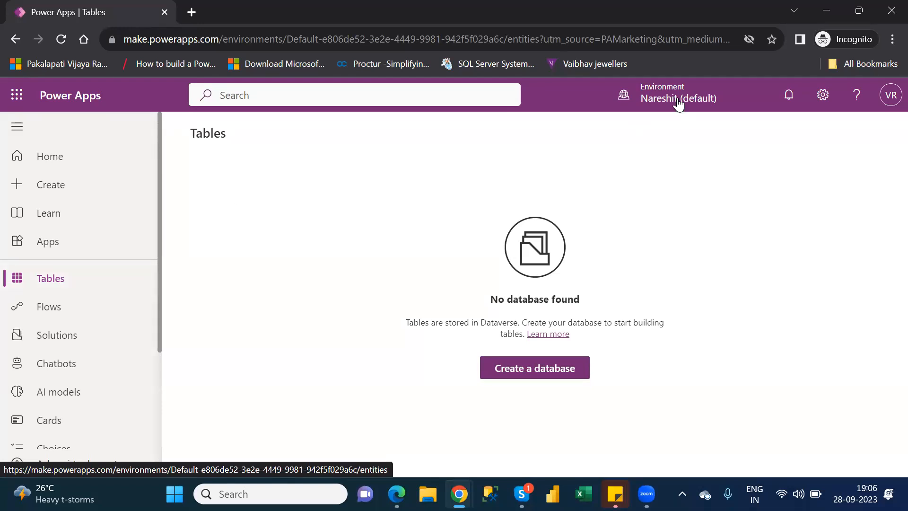
{"action": "left_click", "coordinate": [889, 99]}
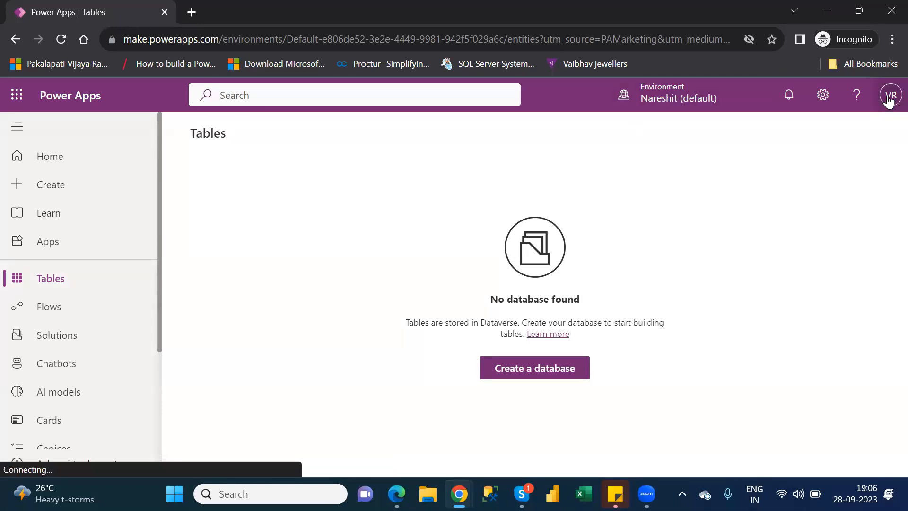
{"action": "left_click", "coordinate": [676, 97]}
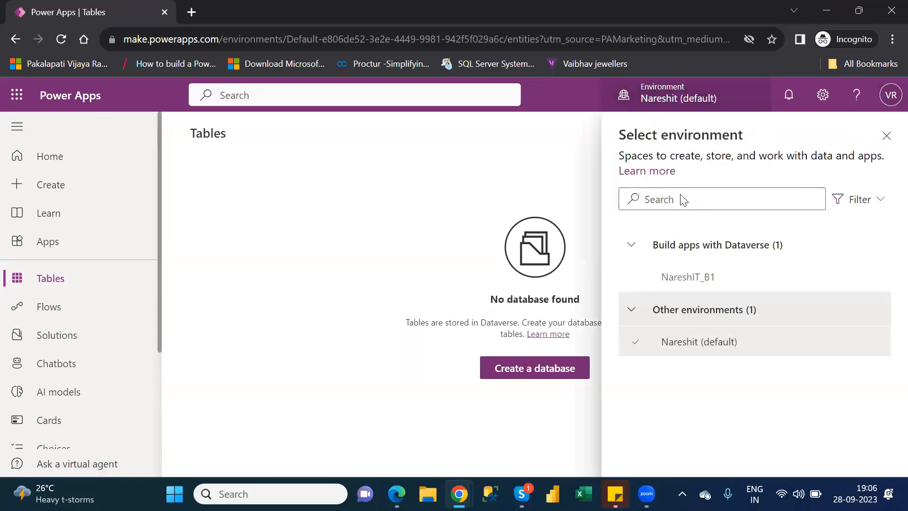
{"action": "left_click", "coordinate": [698, 281]}
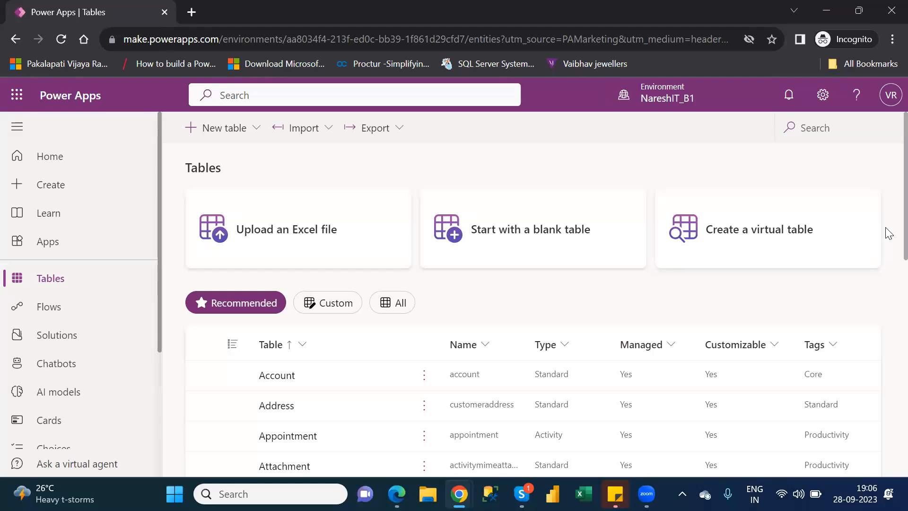
Open the Account table from the recommended tables and dismiss the tip about updating forms and views
{"action": "scroll", "coordinate": [887, 255], "scroll_direction": "down", "scroll_amount": 3}
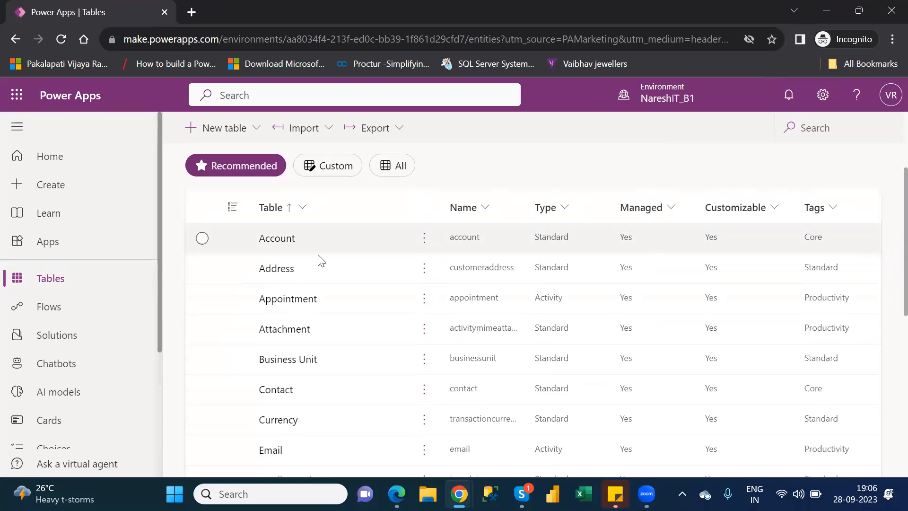
{"action": "left_click", "coordinate": [272, 242]}
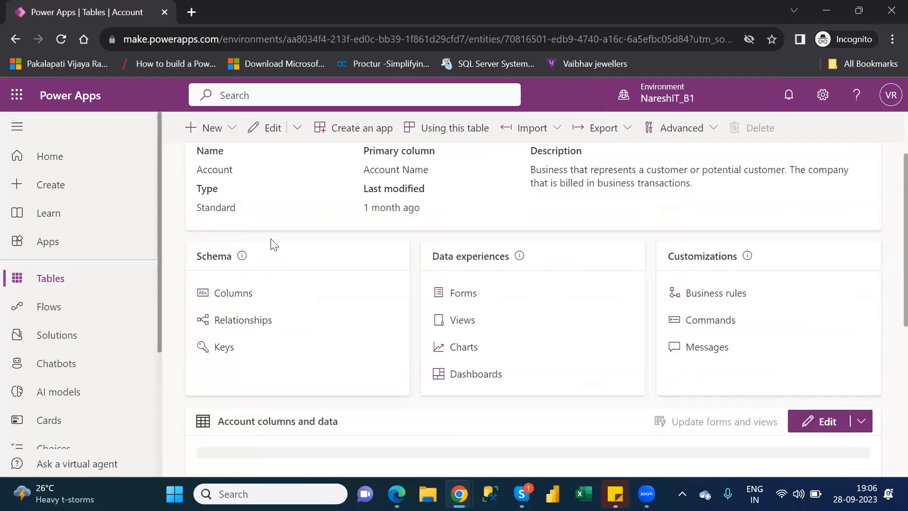
{"action": "scroll", "coordinate": [274, 244], "scroll_direction": "up", "scroll_amount": 1}
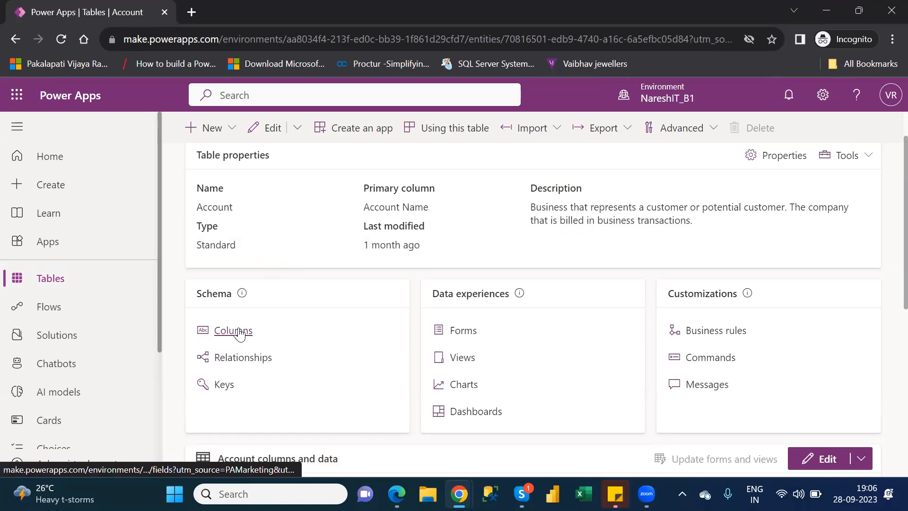
{"action": "scroll", "coordinate": [239, 331], "scroll_direction": "up", "scroll_amount": 2}
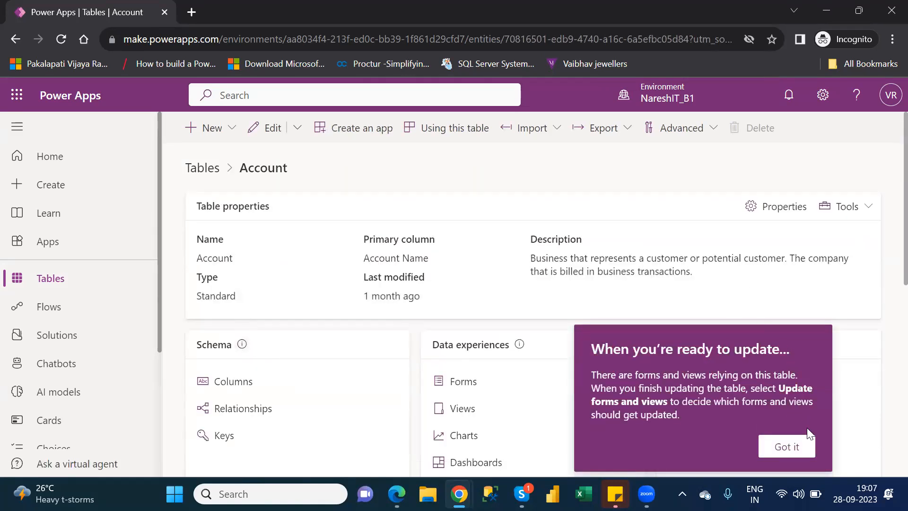
{"action": "left_click", "coordinate": [787, 446]}
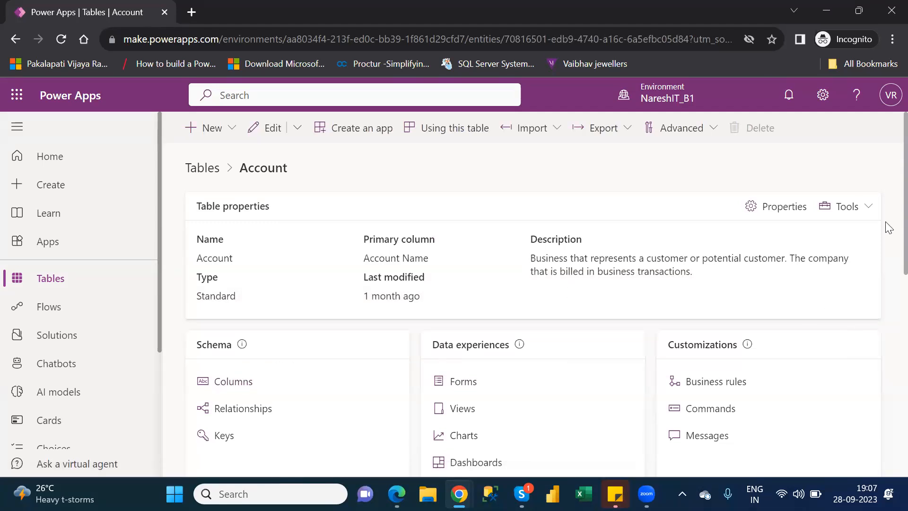
Review the Account table's description, its schema, data experience and customization options, and its columns and data
{"action": "left_click_drag", "start_coordinate": [889, 227], "coordinate": [886, 271]}
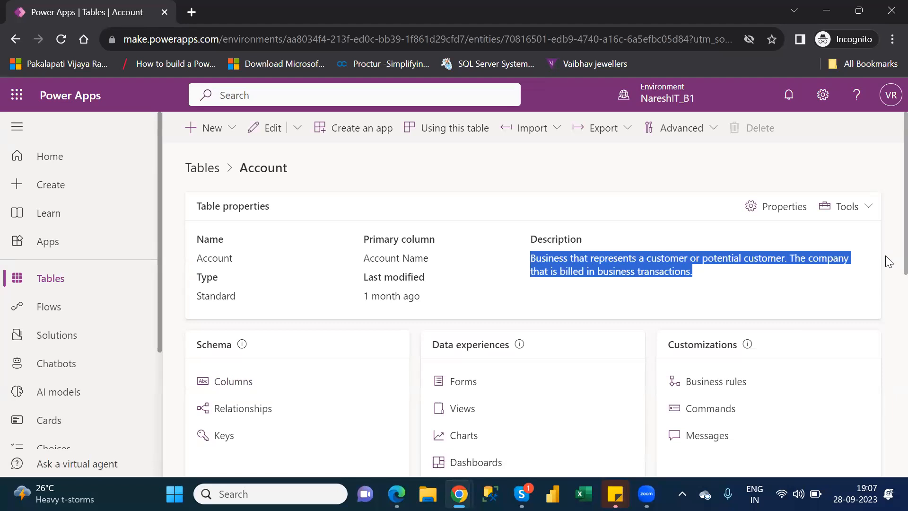
{"action": "scroll", "coordinate": [886, 284], "scroll_direction": "down", "scroll_amount": 3}
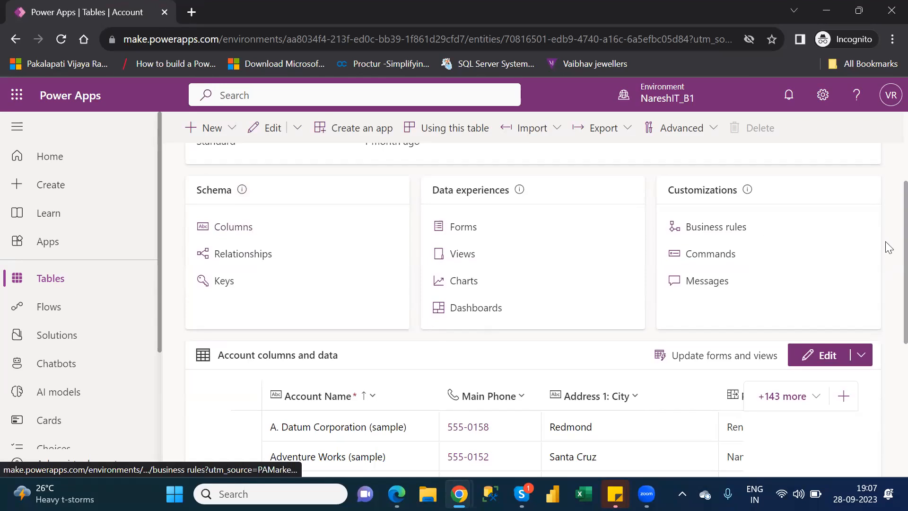
{"action": "left_click_drag", "start_coordinate": [886, 247], "coordinate": [889, 290]}
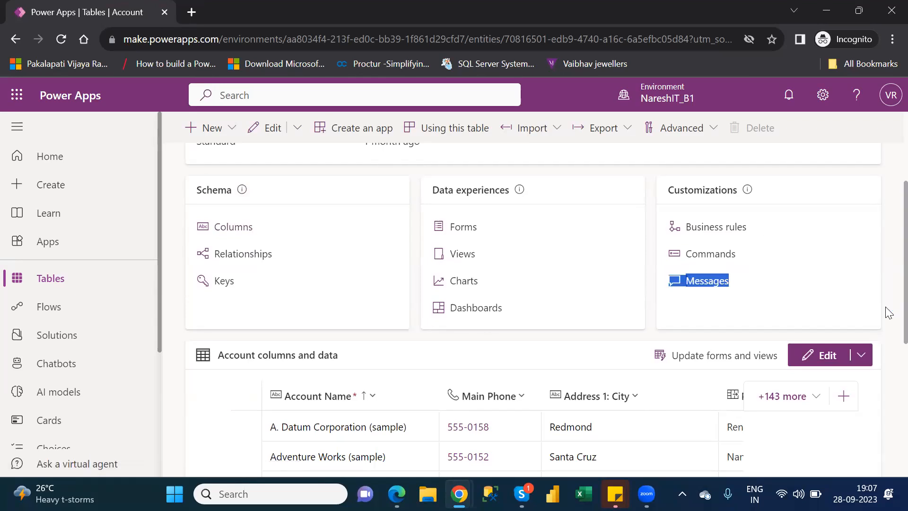
{"action": "scroll", "coordinate": [890, 289], "scroll_direction": "down", "scroll_amount": 4}
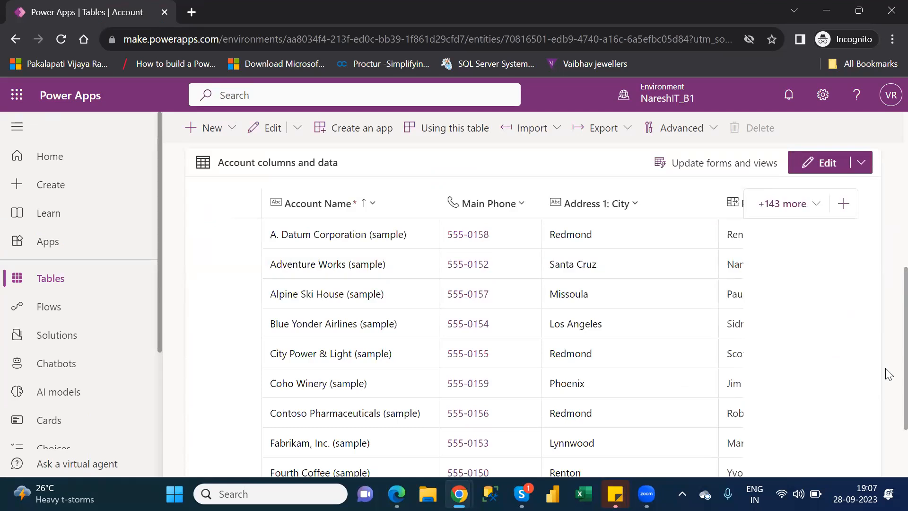
{"action": "scroll", "coordinate": [888, 364], "scroll_direction": "up", "scroll_amount": 3}
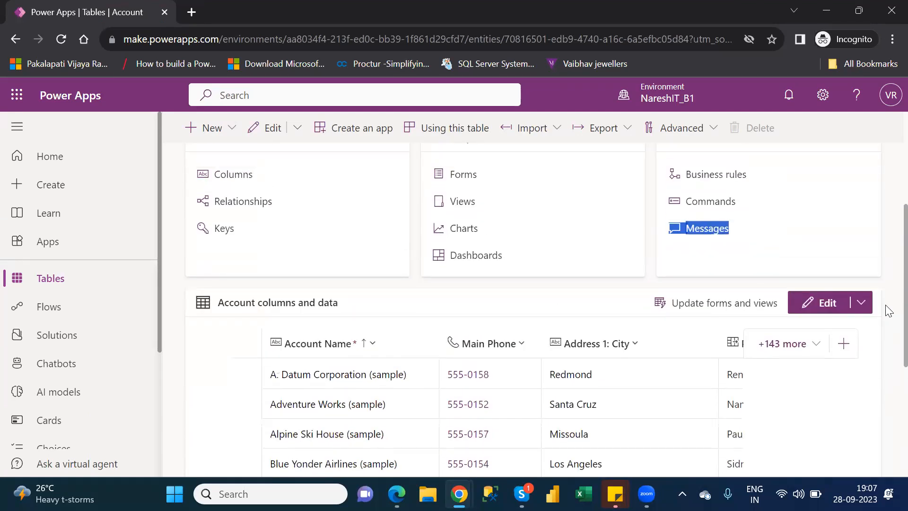
{"action": "scroll", "coordinate": [887, 293], "scroll_direction": "up", "scroll_amount": 1}
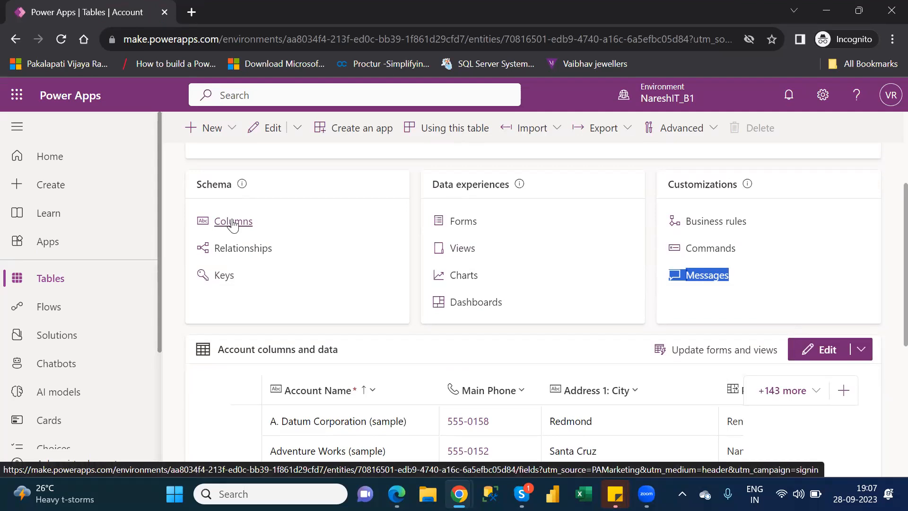
Open the Account table's columns and inspect the settings of the Account Name column, closing them without changes
{"action": "left_click", "coordinate": [233, 222]}
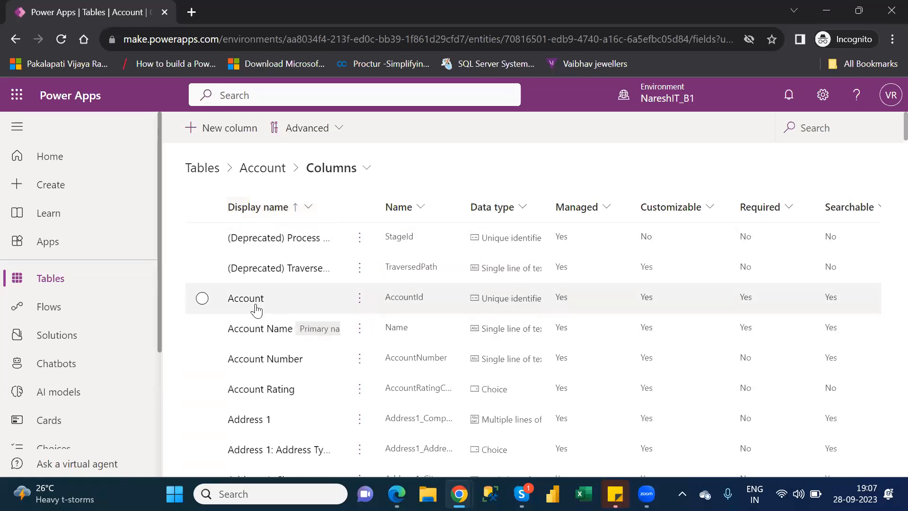
{"action": "mouse_move", "coordinate": [320, 331]}
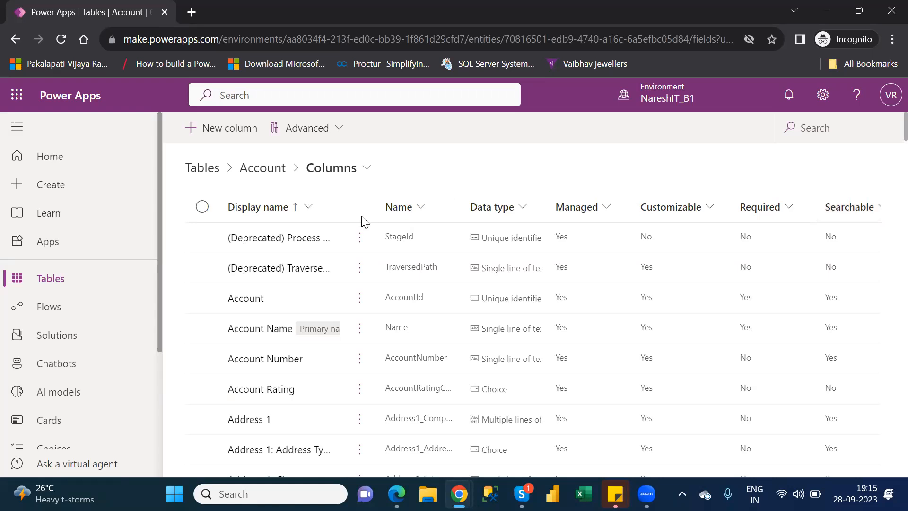
{"action": "left_click", "coordinate": [265, 331]}
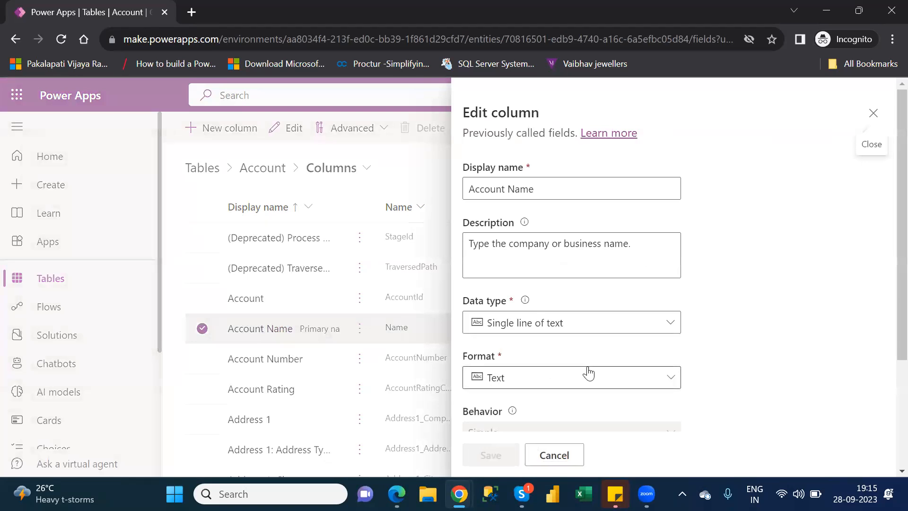
{"action": "scroll", "coordinate": [888, 331], "scroll_direction": "down", "scroll_amount": 3}
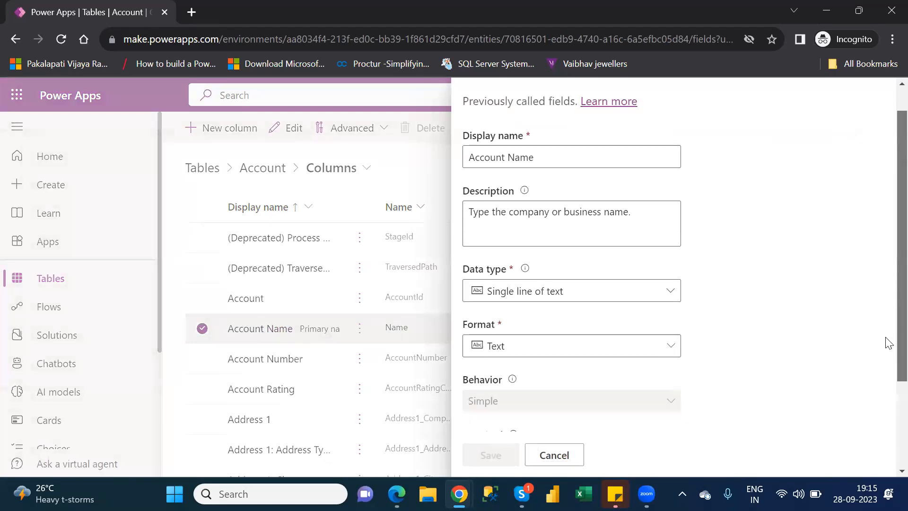
{"action": "scroll", "coordinate": [888, 244], "scroll_direction": "up", "scroll_amount": 3}
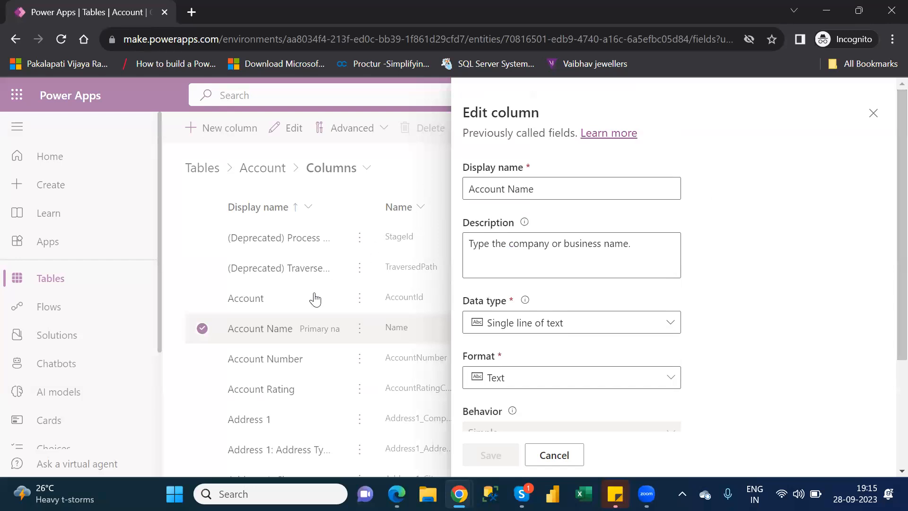
{"action": "left_click", "coordinate": [554, 191]}
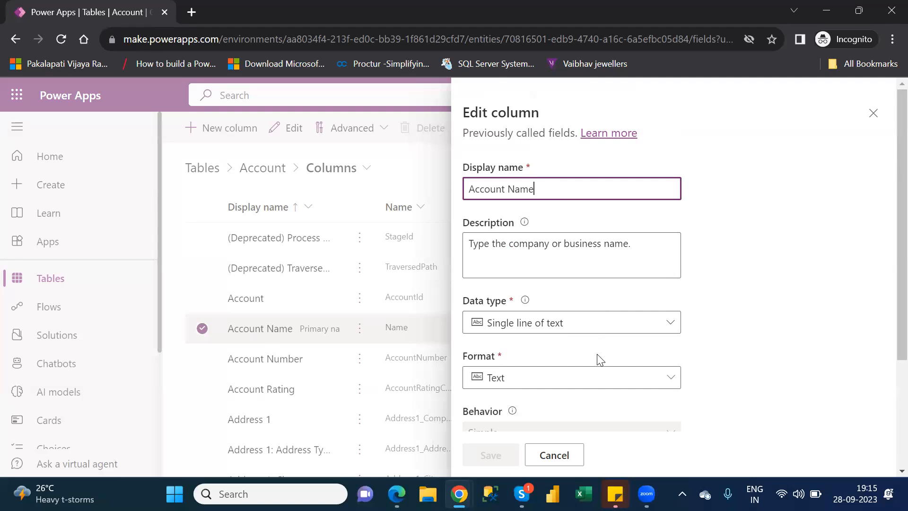
{"action": "left_click", "coordinate": [882, 116]}
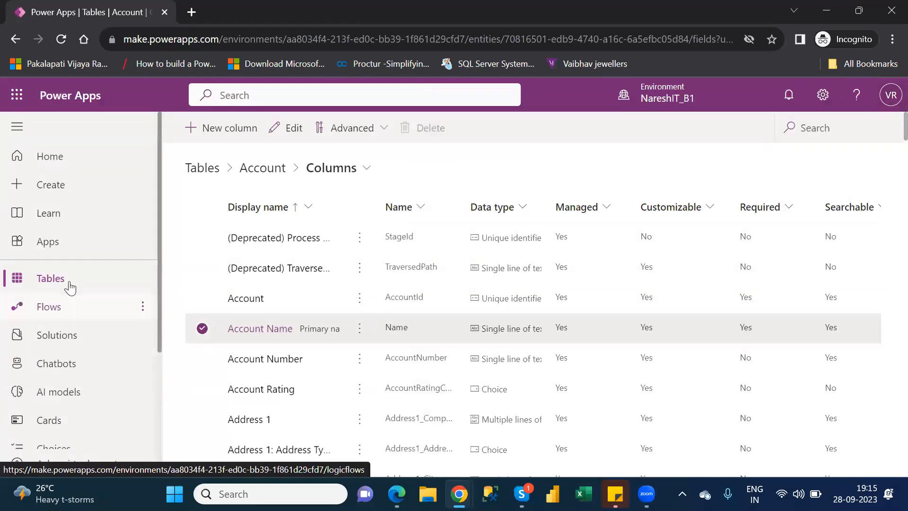
Return to the list of tables and reopen the Account table
{"action": "left_click", "coordinate": [50, 279]}
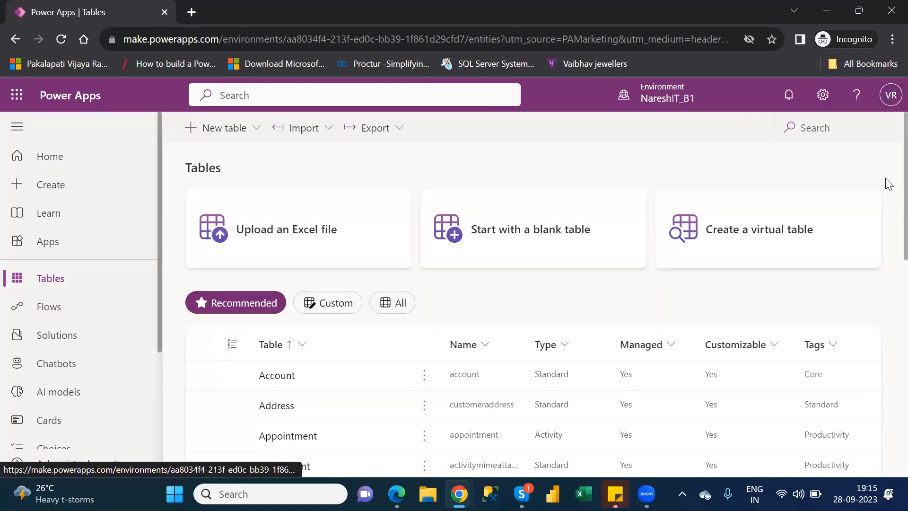
{"action": "left_click_drag", "start_coordinate": [887, 180], "coordinate": [889, 235]}
{"action": "left_click", "coordinate": [888, 293]}
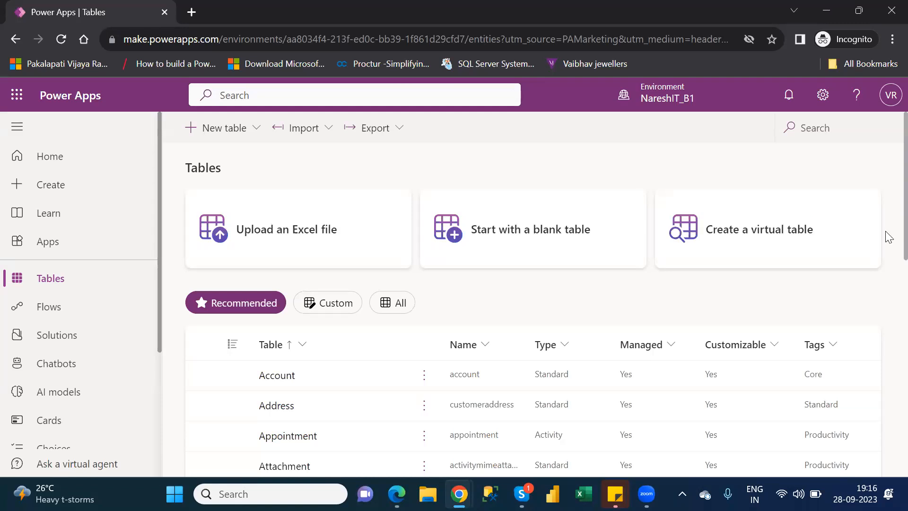
{"action": "scroll", "coordinate": [888, 279], "scroll_direction": "down", "scroll_amount": 2}
{"action": "scroll", "coordinate": [888, 283], "scroll_direction": "down", "scroll_amount": 1}
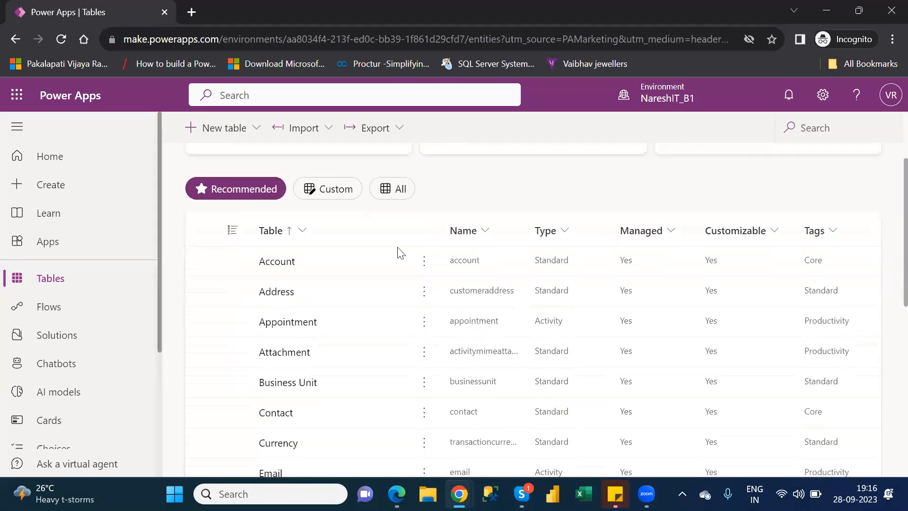
{"action": "left_click", "coordinate": [284, 265]}
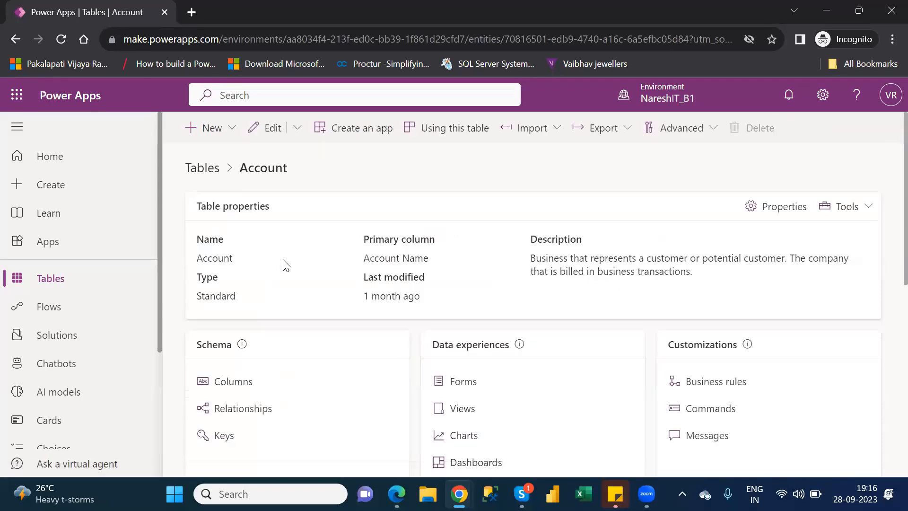
View the Account table's column list from its schema section and go back to the table overview
{"action": "scroll", "coordinate": [283, 264], "scroll_direction": "down", "scroll_amount": 2}
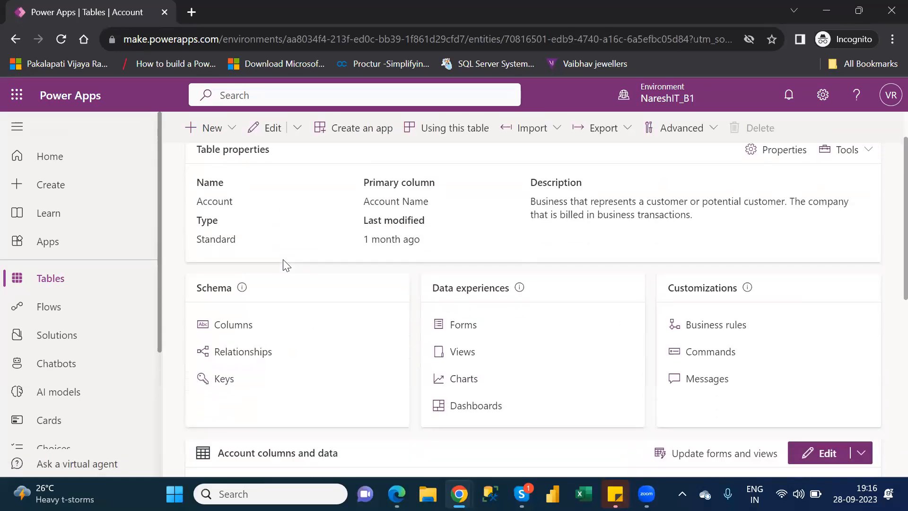
{"action": "scroll", "coordinate": [283, 259], "scroll_direction": "down", "scroll_amount": 1}
{"action": "scroll", "coordinate": [283, 259], "scroll_direction": "up", "scroll_amount": 1}
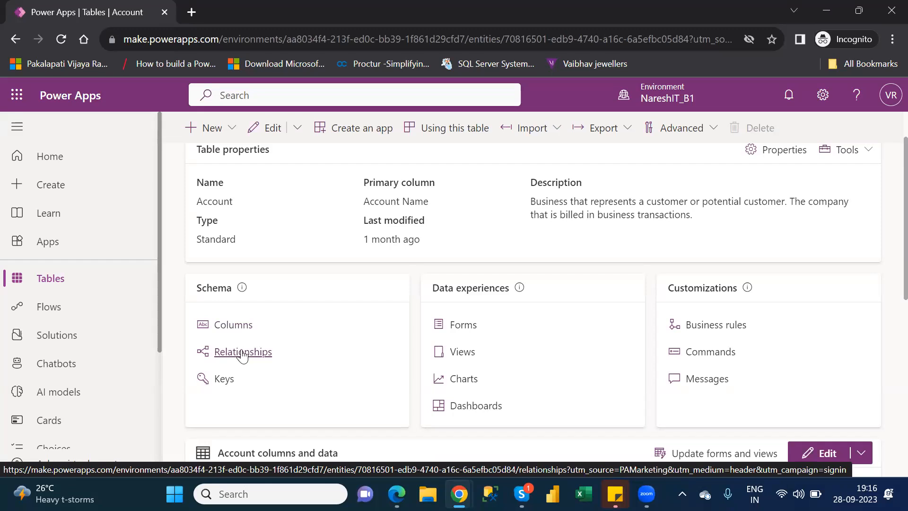
{"action": "left_click", "coordinate": [238, 326]}
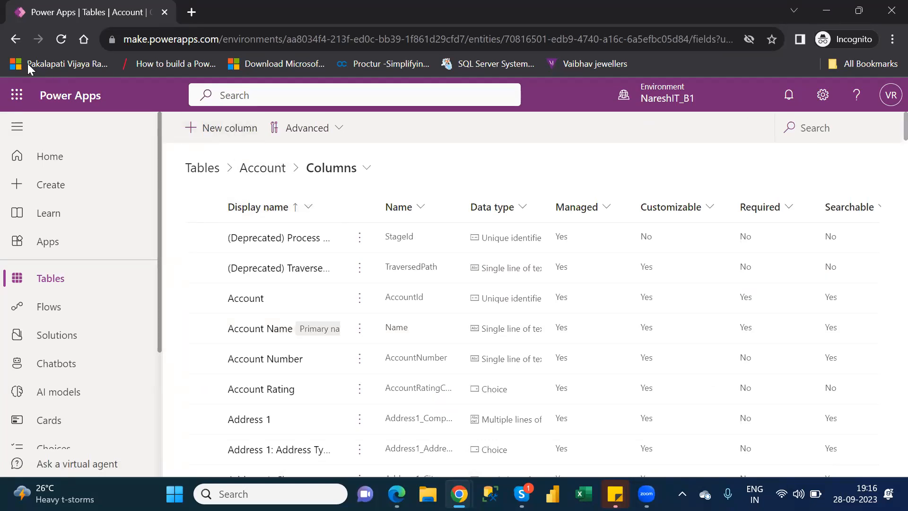
{"action": "left_click", "coordinate": [15, 40]}
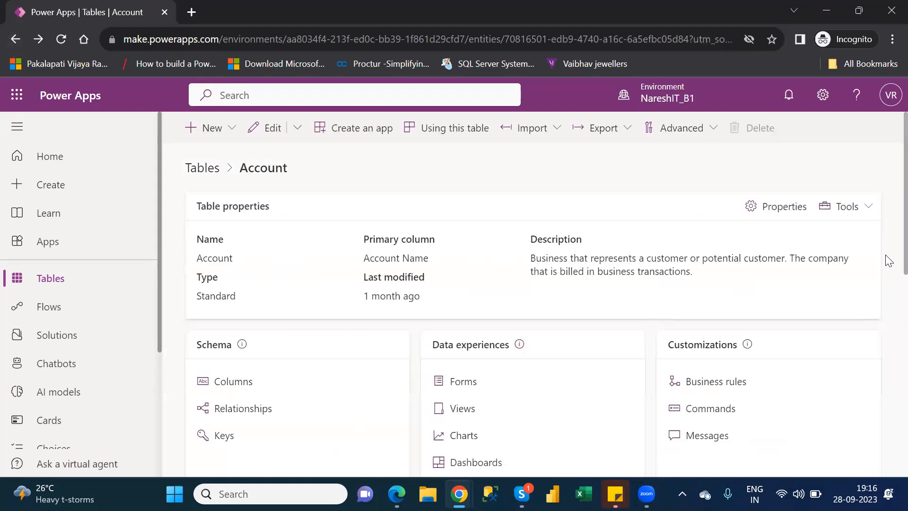
Open the list of relationships of the Account table
{"action": "scroll", "coordinate": [887, 275], "scroll_direction": "down", "scroll_amount": 3}
{"action": "scroll", "coordinate": [887, 302], "scroll_direction": "down", "scroll_amount": 2}
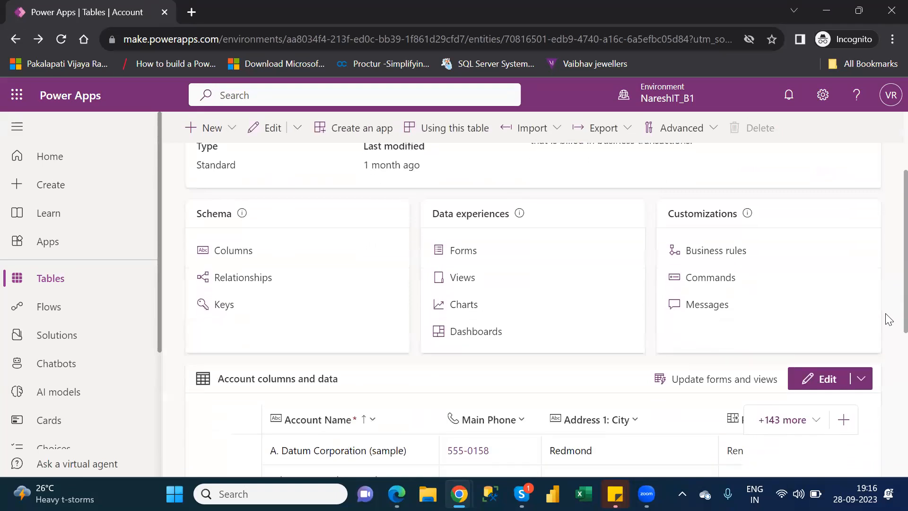
{"action": "left_click", "coordinate": [228, 283]}
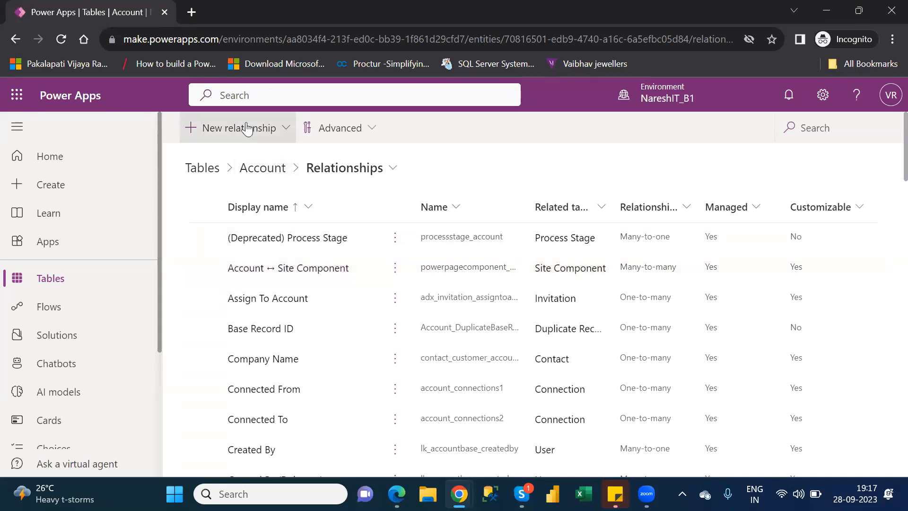
Examine which relationship types can be created for the Account table
{"action": "left_click", "coordinate": [286, 139]}
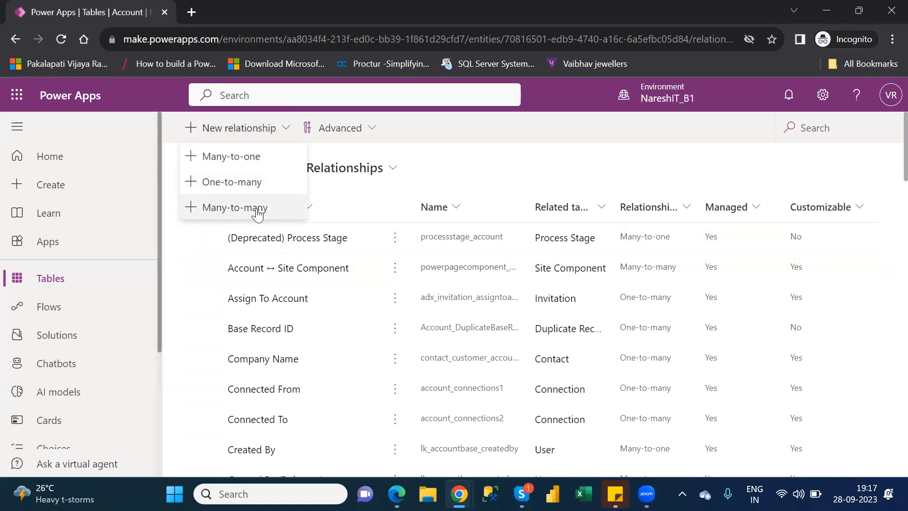
{"action": "left_click", "coordinate": [477, 176]}
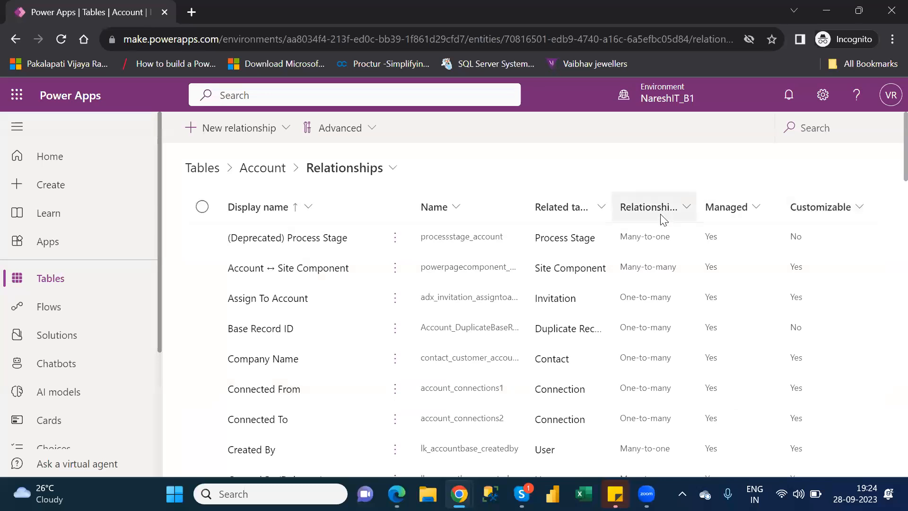
{"action": "left_click", "coordinate": [285, 128]}
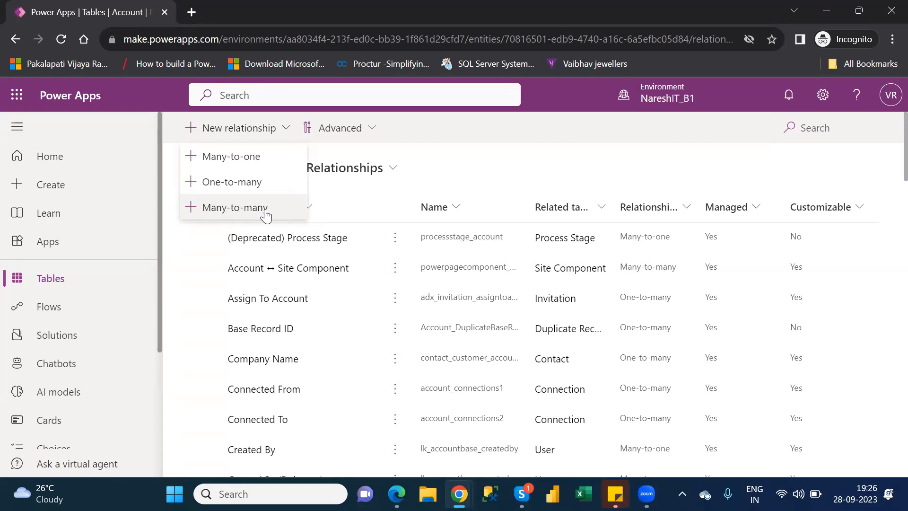
Open the setup for a new one-to-many relationship on the Account table and close it without choosing a related table
{"action": "left_click", "coordinate": [463, 179]}
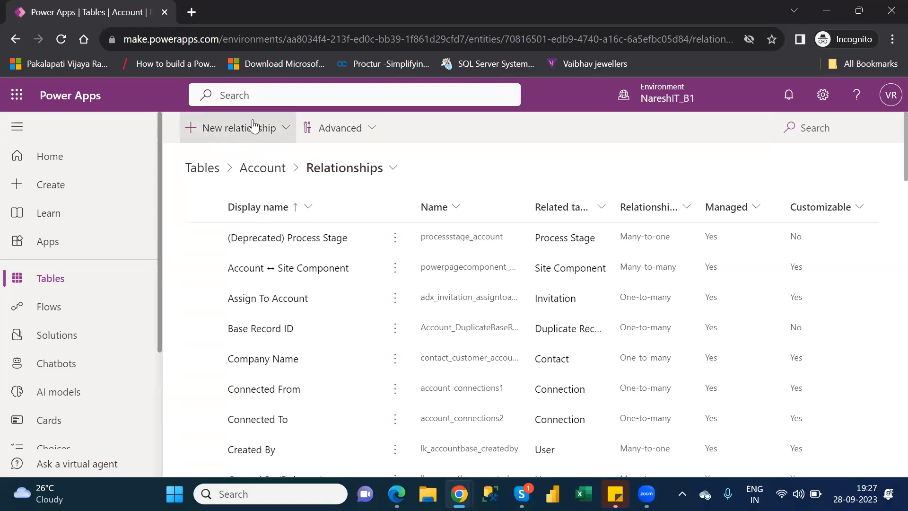
{"action": "left_click", "coordinate": [236, 133]}
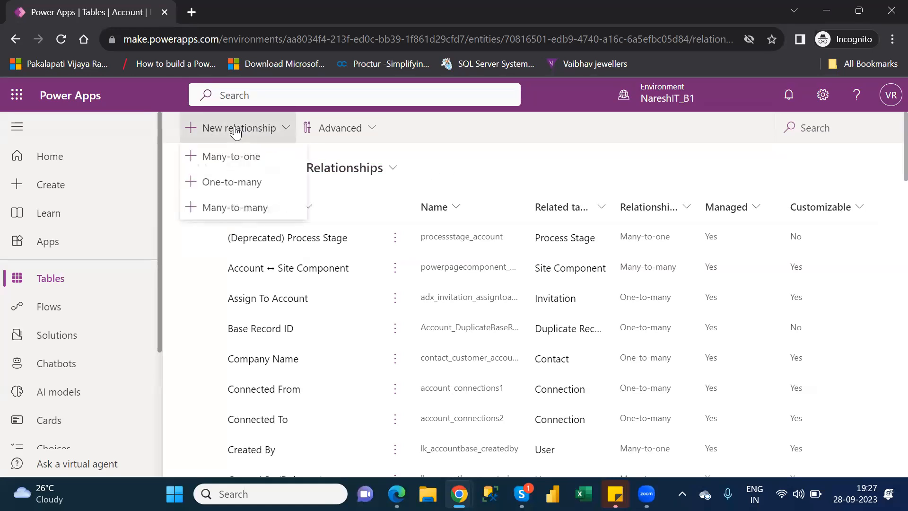
{"action": "left_click", "coordinate": [248, 184]}
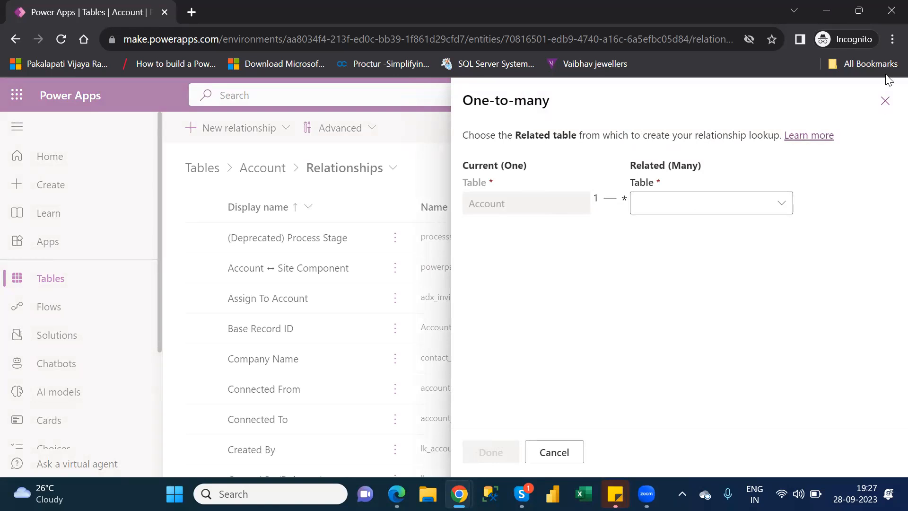
{"action": "left_click", "coordinate": [887, 101]}
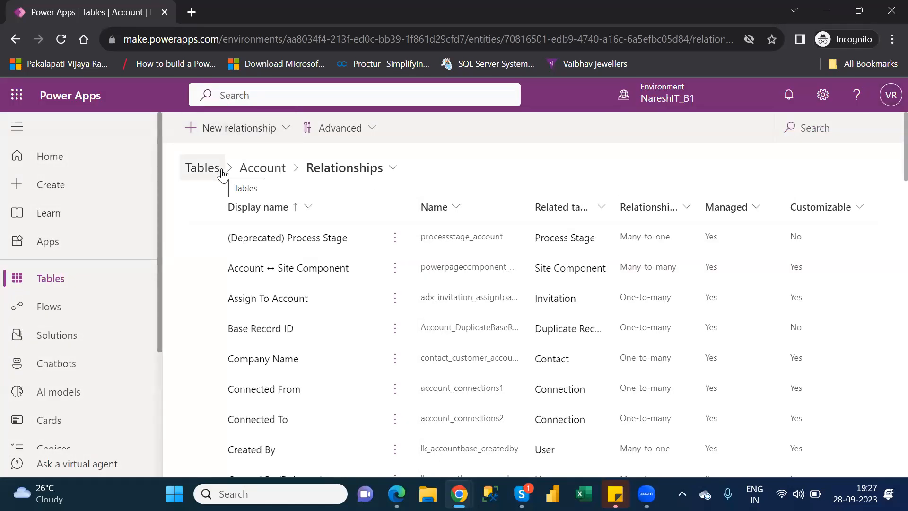
Return to the Account table overview and open its list of keys
{"action": "left_click", "coordinate": [254, 173]}
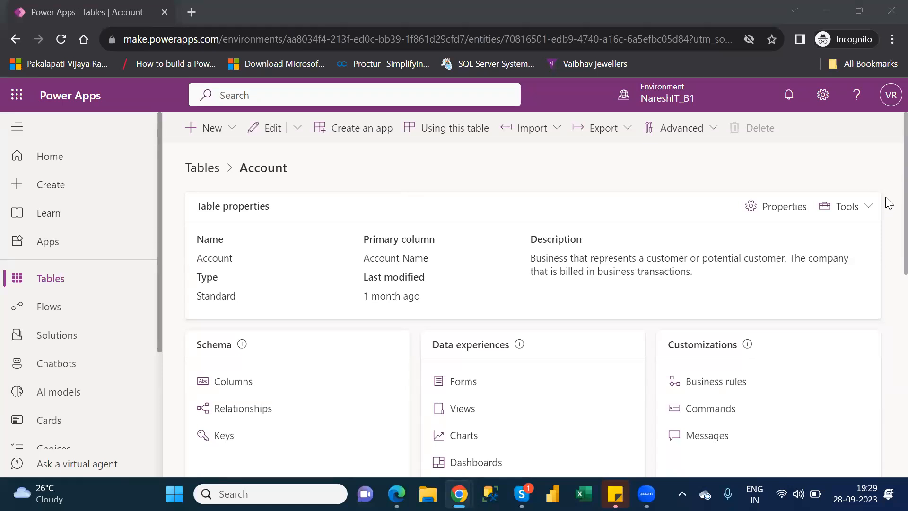
{"action": "scroll", "coordinate": [888, 199], "scroll_direction": "down", "scroll_amount": 2}
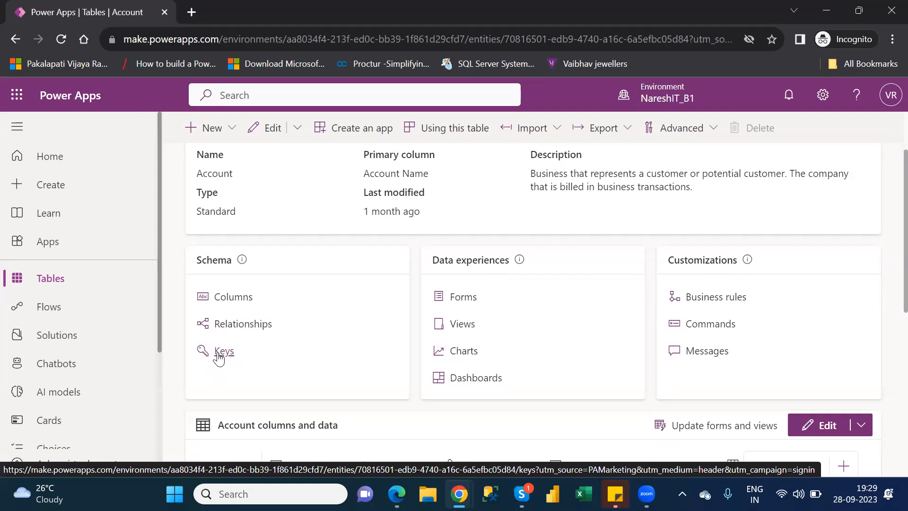
{"action": "left_click", "coordinate": [218, 355]}
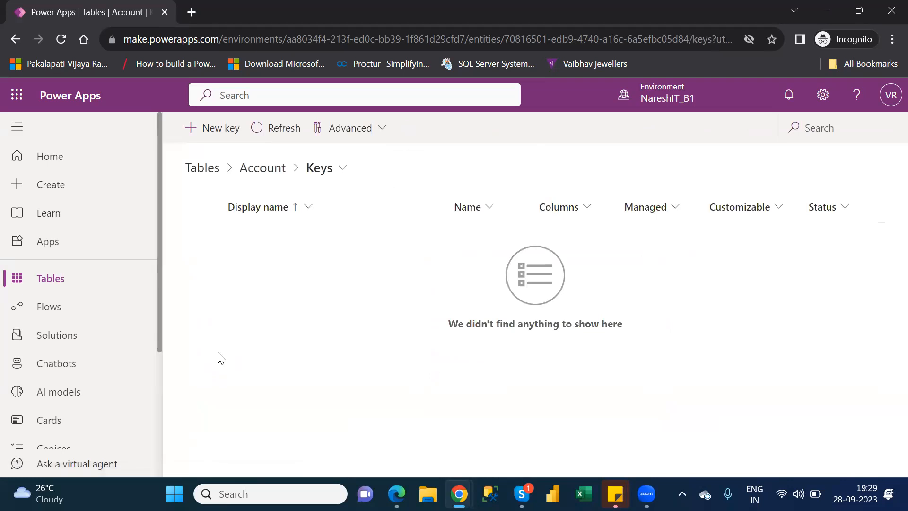
Examine the columns available for a new Account key, trying Account Number as a key column, and cancel the key without saving
{"action": "left_click", "coordinate": [208, 134]}
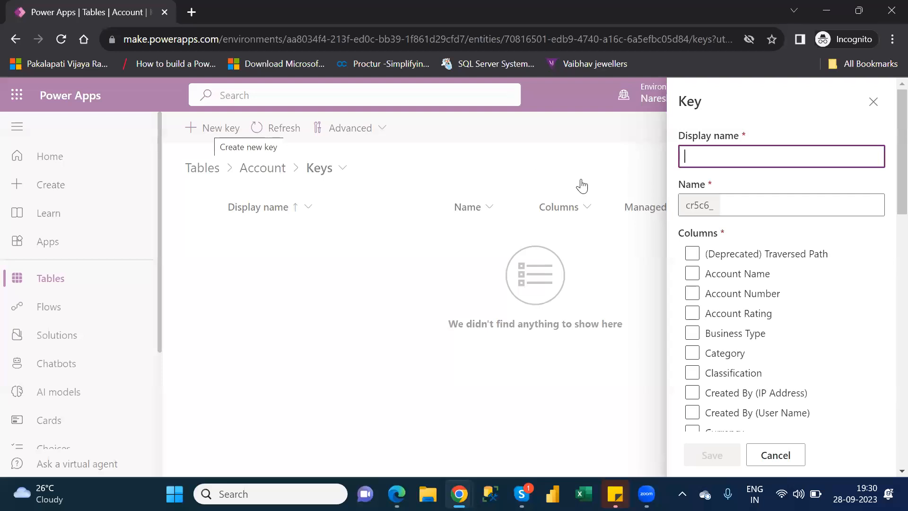
{"action": "left_click", "coordinate": [751, 279]}
{"action": "left_click", "coordinate": [717, 268]}
{"action": "left_click", "coordinate": [733, 295]}
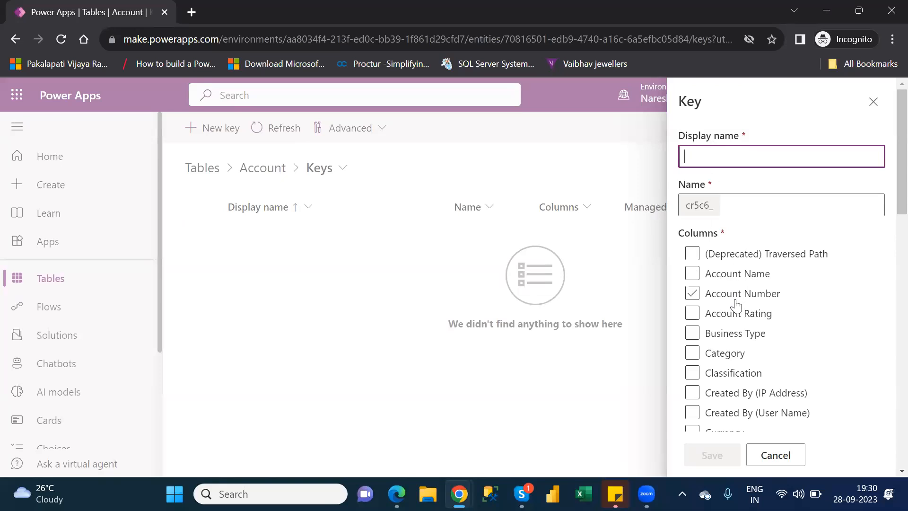
{"action": "left_click", "coordinate": [699, 293]}
{"action": "left_click", "coordinate": [704, 274]}
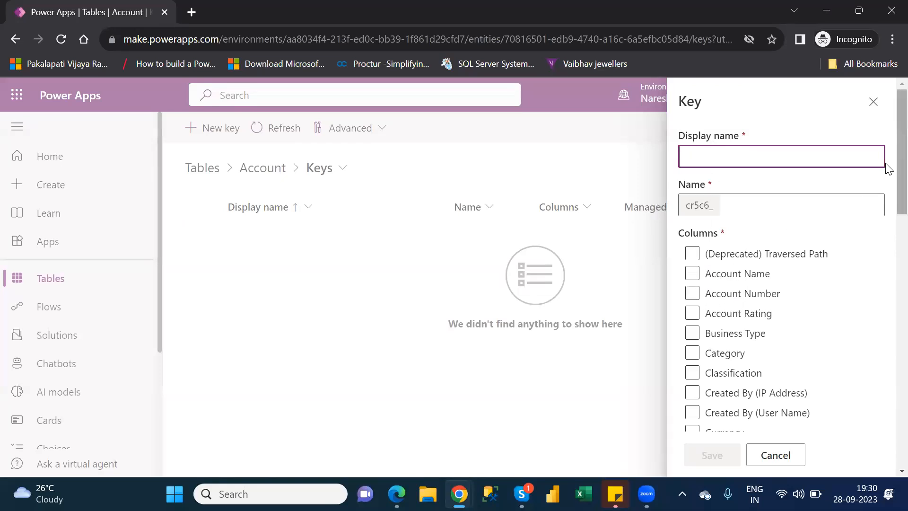
{"action": "scroll", "coordinate": [887, 160], "scroll_direction": "down", "scroll_amount": 9}
{"action": "scroll", "coordinate": [880, 358], "scroll_direction": "down", "scroll_amount": 3}
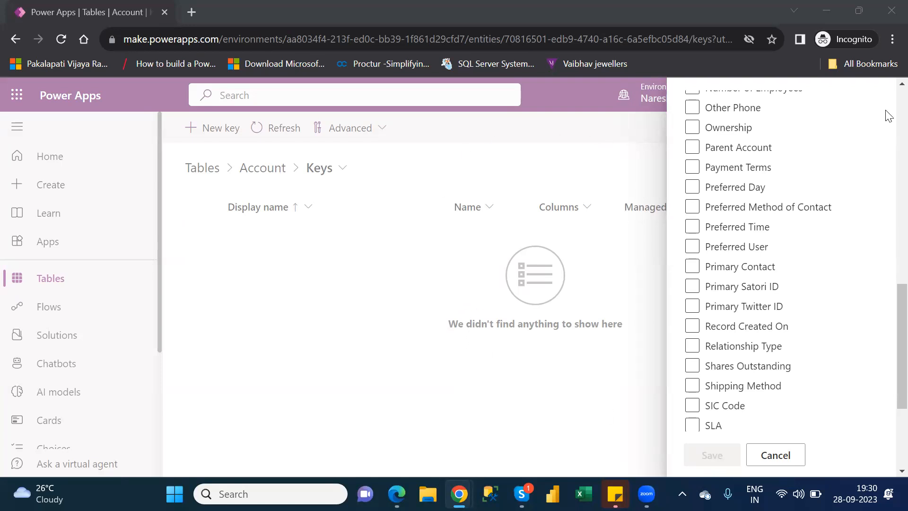
{"action": "left_click", "coordinate": [789, 457]}
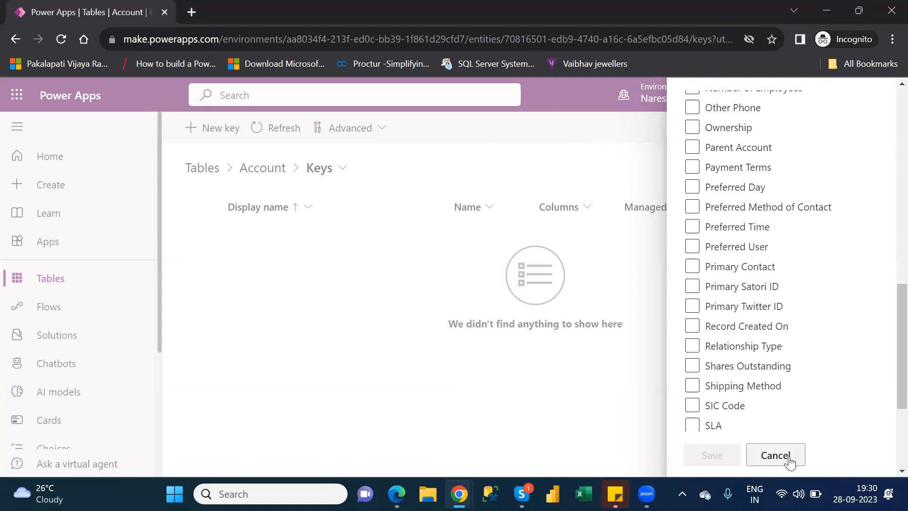
Return to the Account table overview and open the list of its forms
{"action": "left_click", "coordinate": [242, 170]}
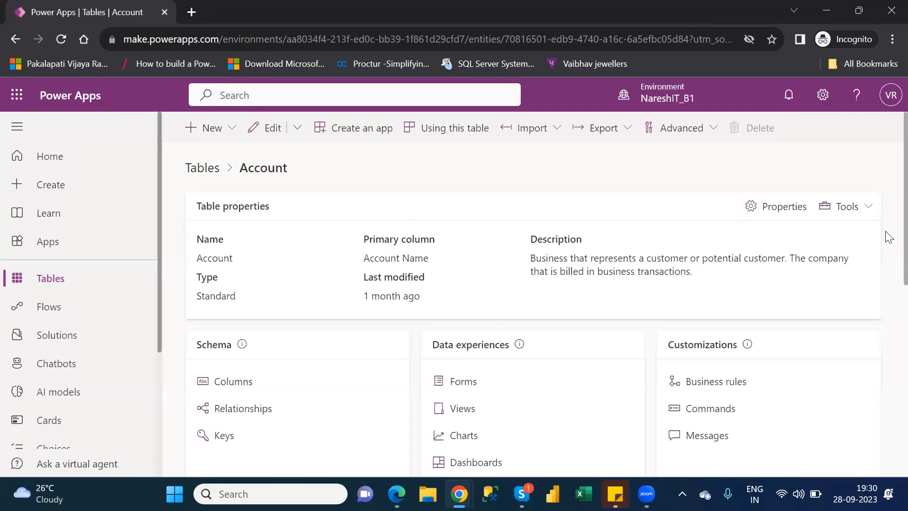
{"action": "left_click_drag", "start_coordinate": [888, 239], "coordinate": [889, 267]}
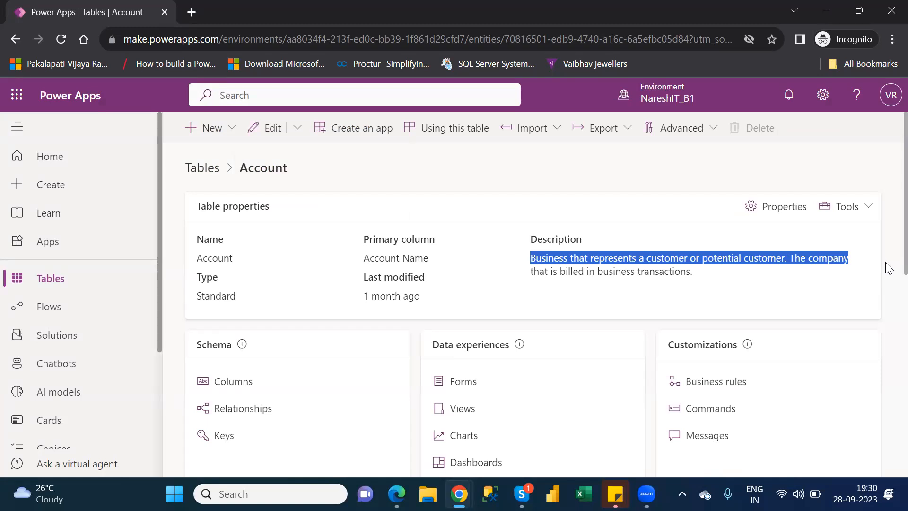
{"action": "left_click", "coordinate": [787, 175]}
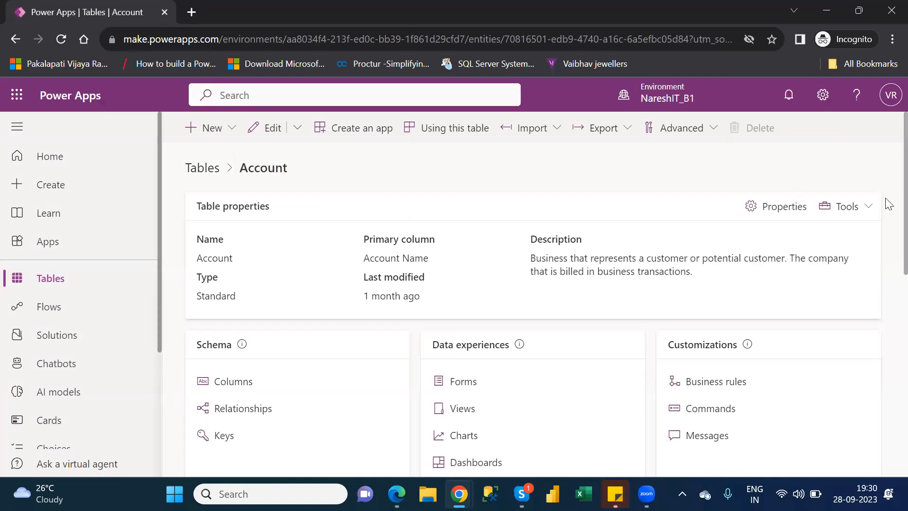
{"action": "scroll", "coordinate": [884, 212], "scroll_direction": "down", "scroll_amount": 3}
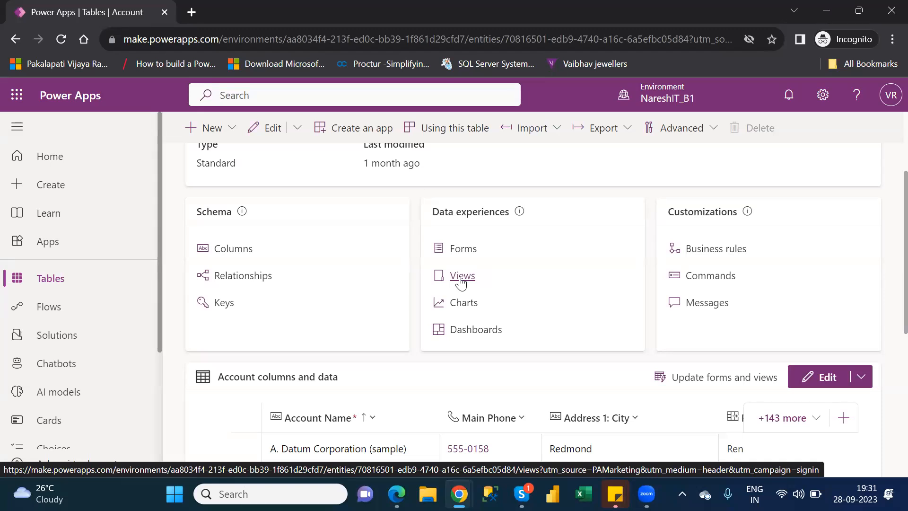
{"action": "left_click", "coordinate": [458, 250]}
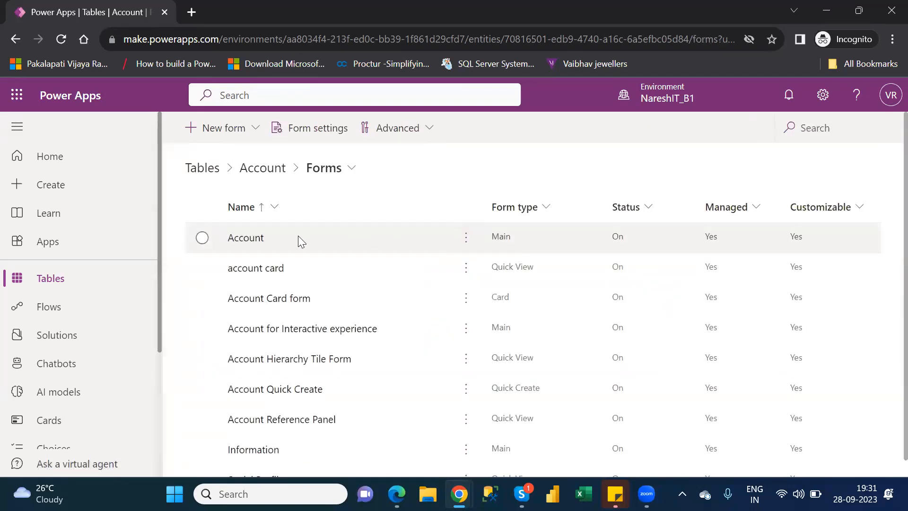
Open the main Account form in the form editor, examine its Summary fields and return to the Account table overview
{"action": "left_click", "coordinate": [247, 237]}
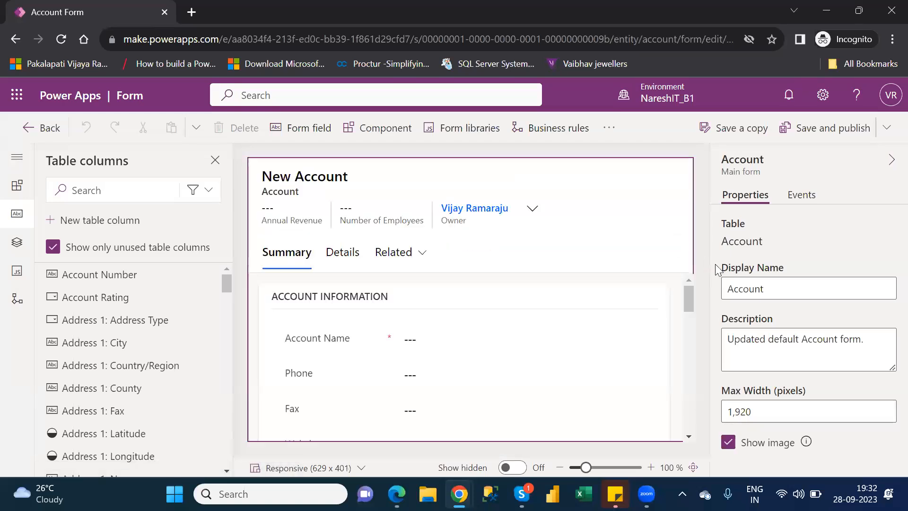
{"action": "left_click_drag", "start_coordinate": [692, 299], "coordinate": [696, 330]}
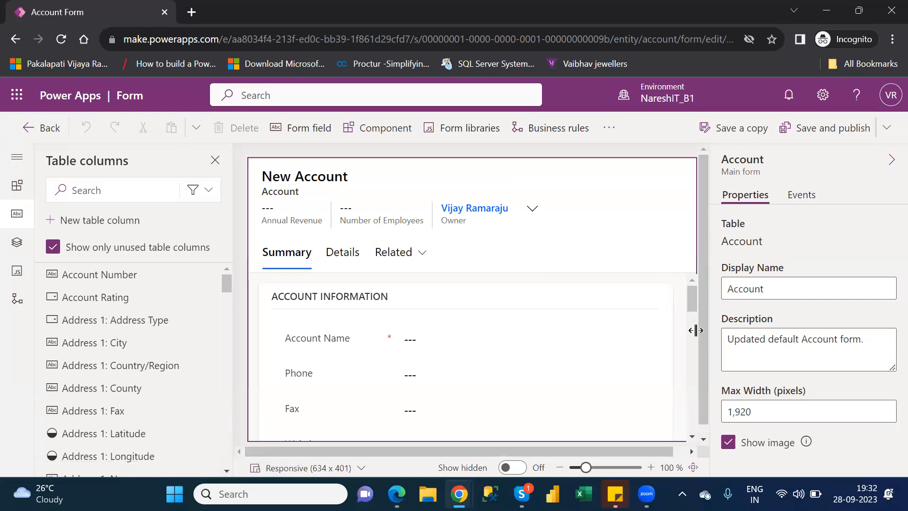
{"action": "left_click_drag", "start_coordinate": [691, 301], "coordinate": [692, 364]}
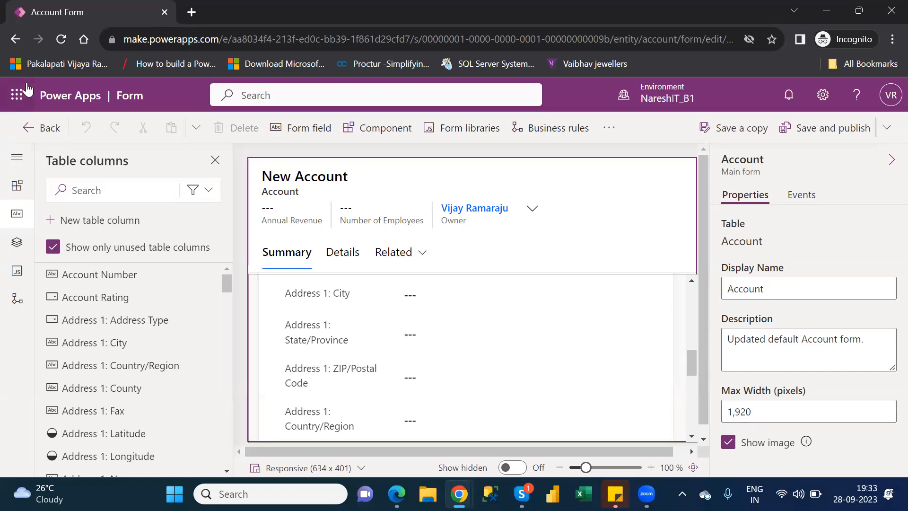
{"action": "left_click", "coordinate": [53, 137]}
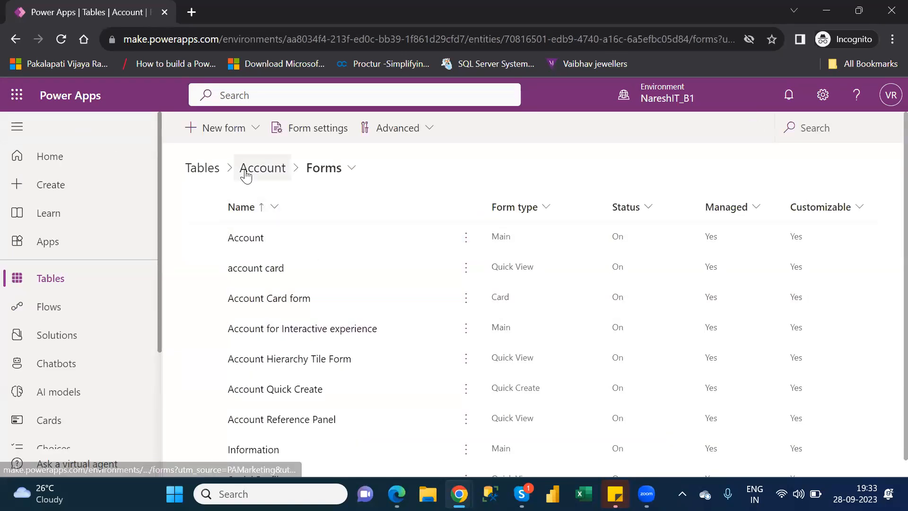
{"action": "left_click", "coordinate": [246, 175]}
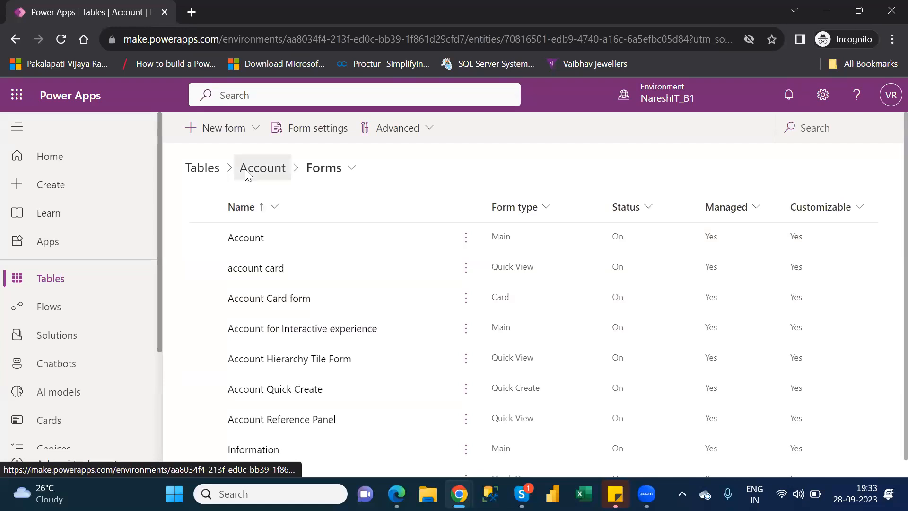
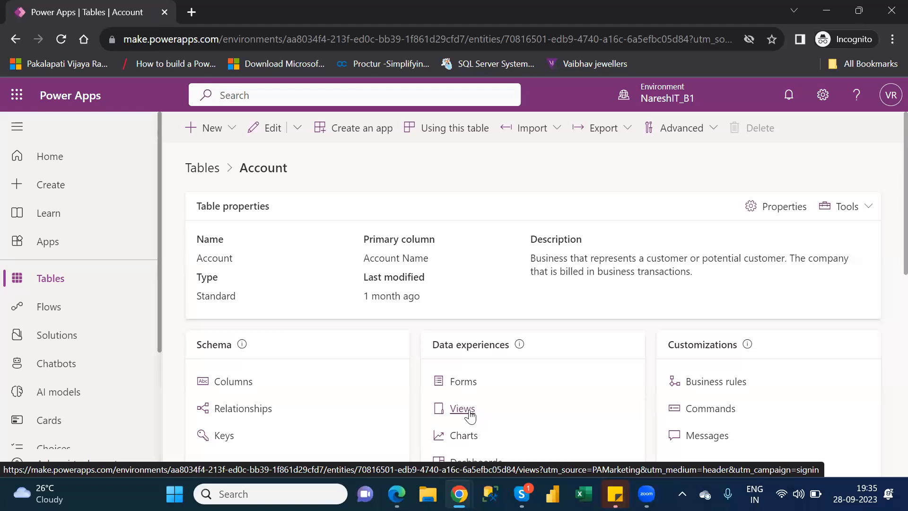
Open the Account table's views, examine the columns, sorting and filters of Account Advanced Find View, and return to the list of views
{"action": "left_click", "coordinate": [462, 409]}
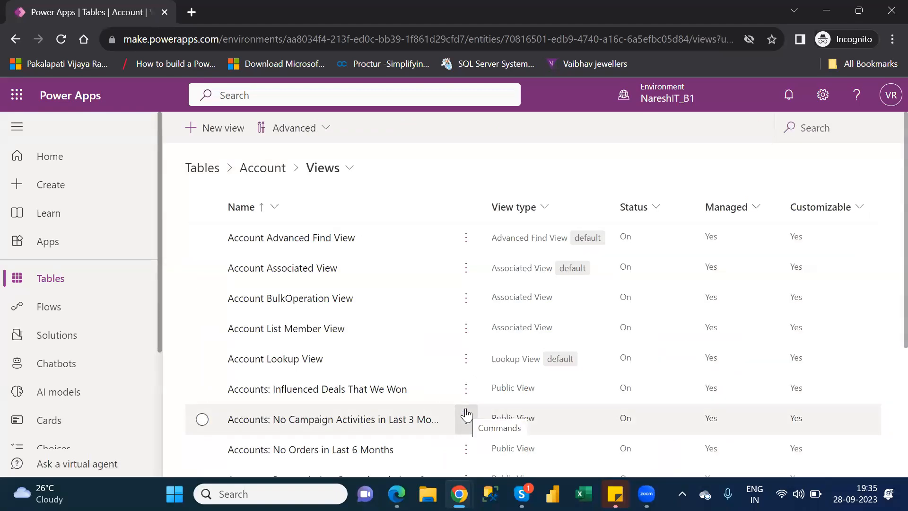
{"action": "left_click", "coordinate": [282, 240]}
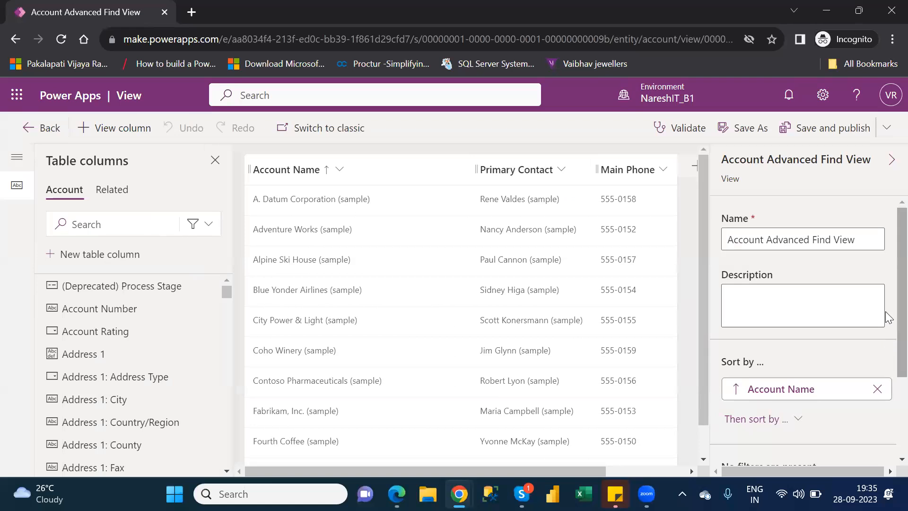
{"action": "scroll", "coordinate": [888, 317], "scroll_direction": "down", "scroll_amount": 3}
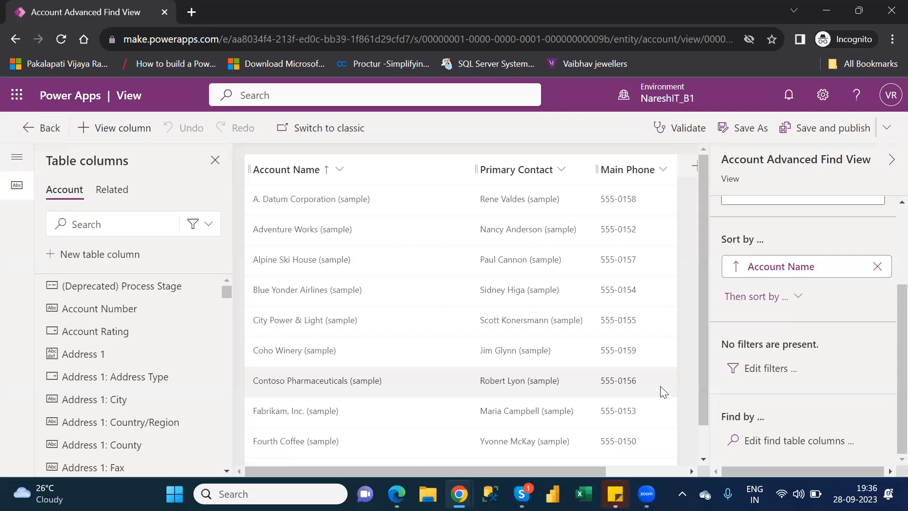
{"action": "left_click", "coordinate": [111, 135]}
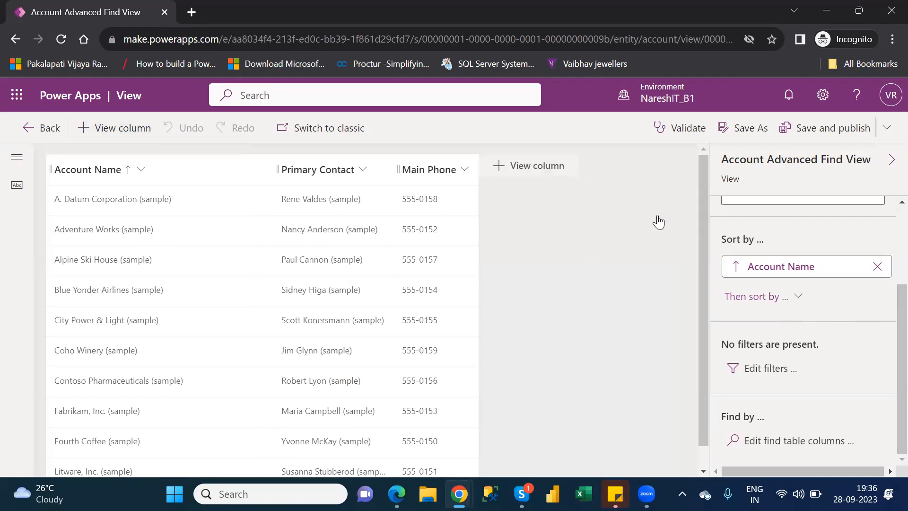
{"action": "left_click", "coordinate": [35, 130]}
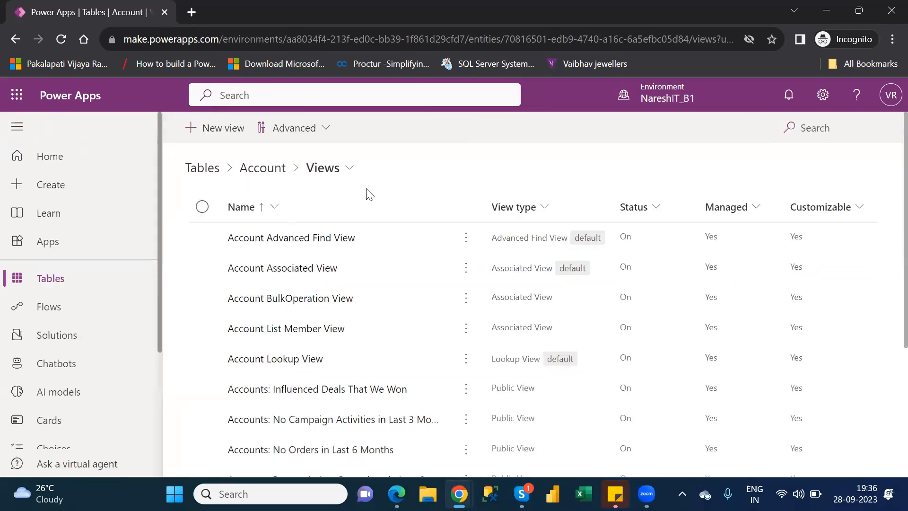
Create a new Account view named xyz and open it in the view designer
{"action": "left_click", "coordinate": [220, 133]}
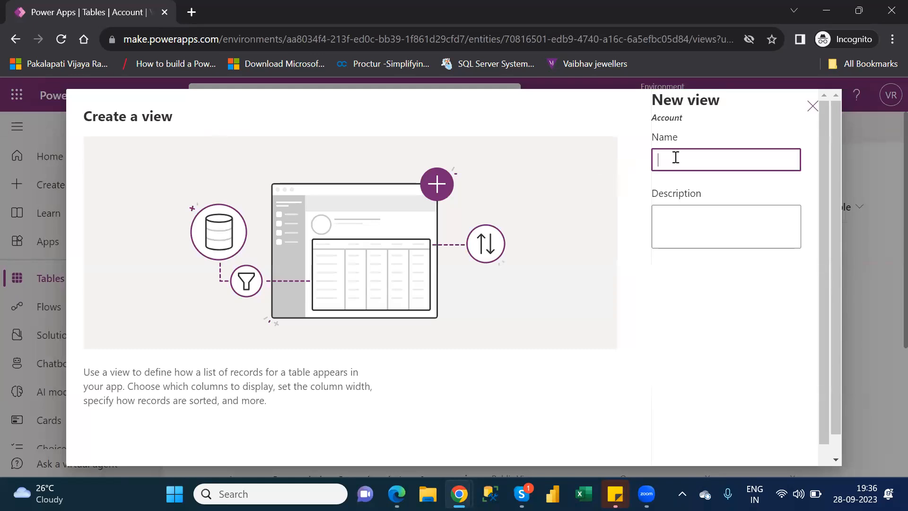
{"action": "type", "text": "xyz"}
{"action": "scroll", "coordinate": [828, 317], "scroll_direction": "down", "scroll_amount": 1}
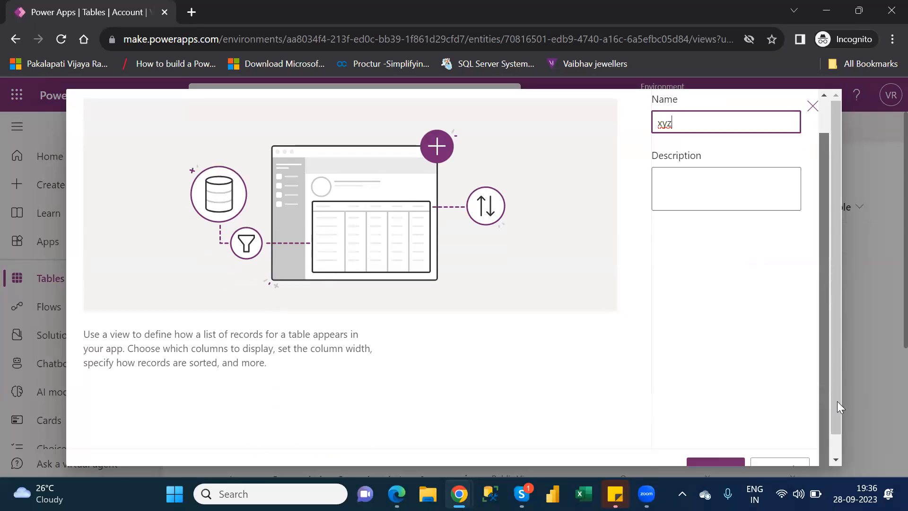
{"action": "left_click", "coordinate": [714, 465]}
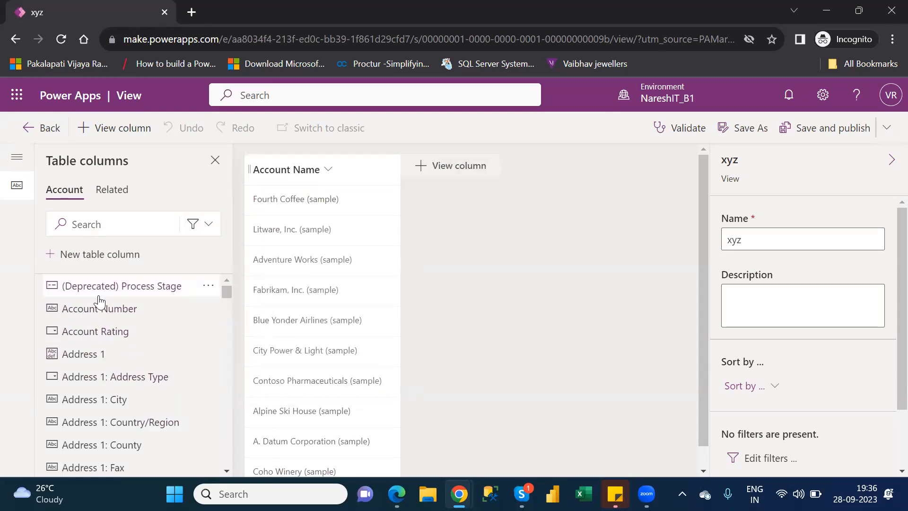
Examine the settings for a new table column from within the xyz view and cancel without creating the column
{"action": "mouse_move", "coordinate": [100, 300]}
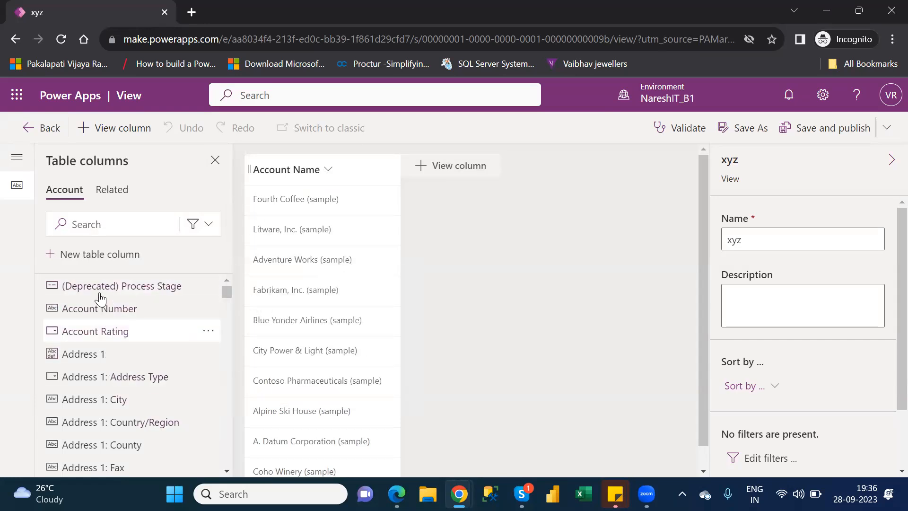
{"action": "left_click", "coordinate": [83, 263]}
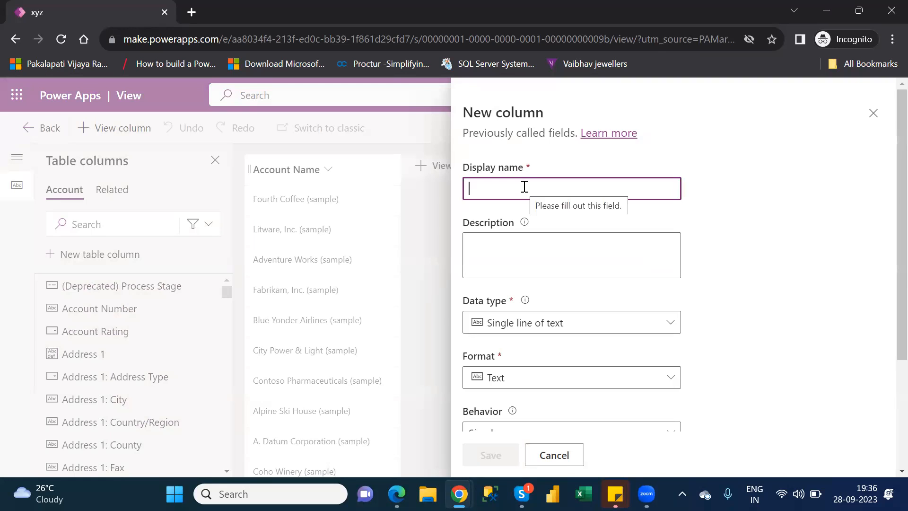
{"action": "mouse_move", "coordinate": [647, 494]}
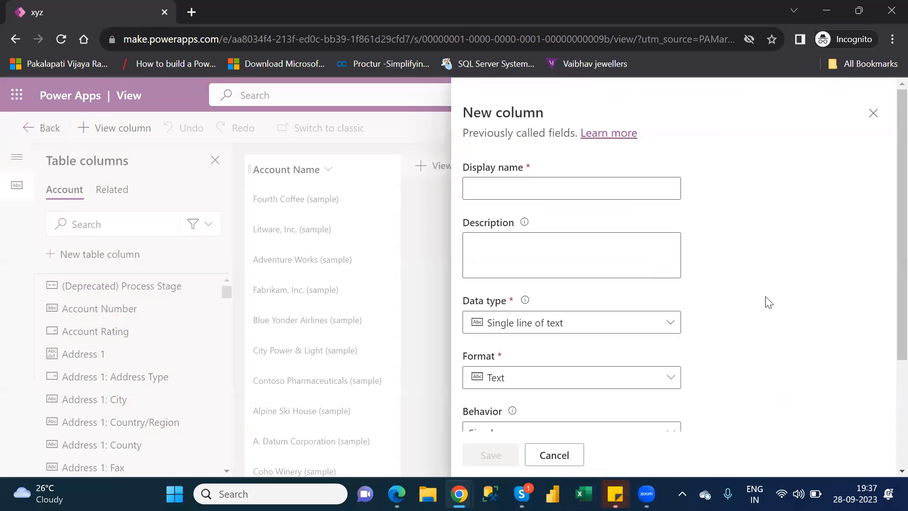
{"action": "left_click_drag", "start_coordinate": [767, 302], "coordinate": [543, 462]}
{"action": "left_click", "coordinate": [549, 461]}
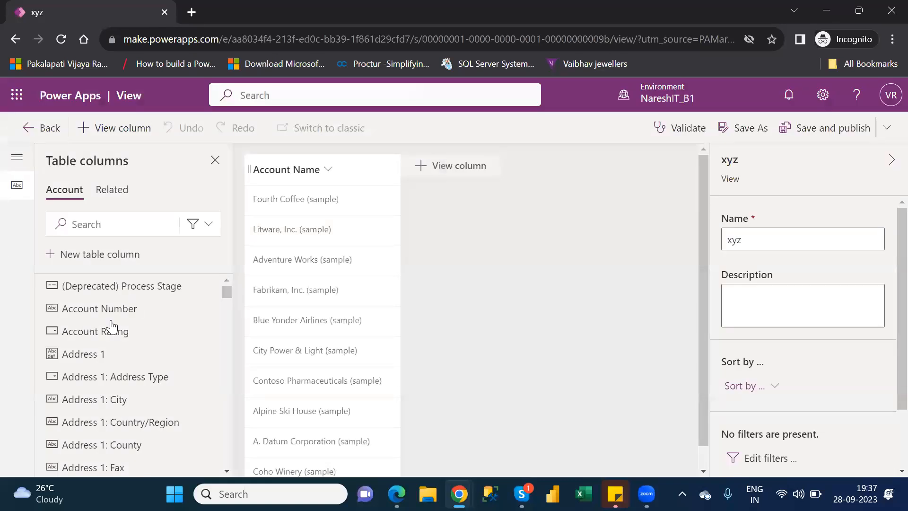
Add the Account Number column to the xyz view, and leave the view designer without saving
{"action": "mouse_move", "coordinate": [108, 316]}
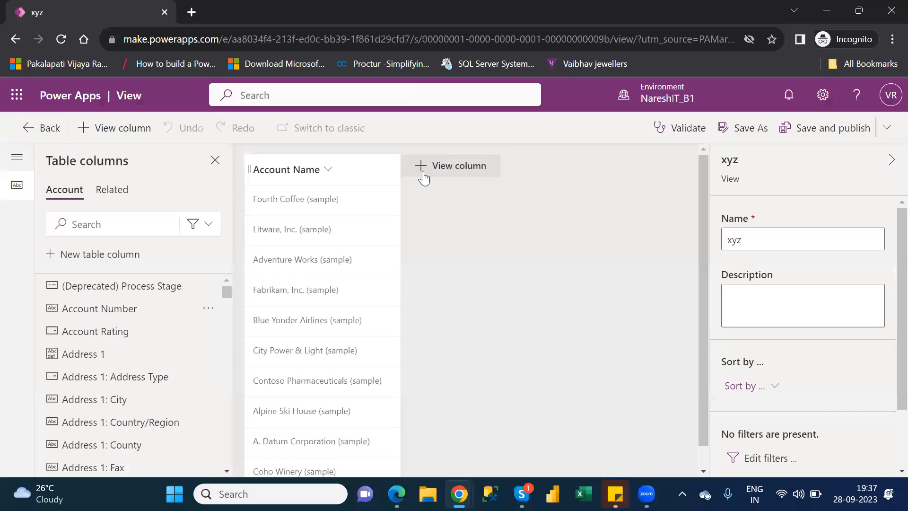
{"action": "left_click_drag", "start_coordinate": [110, 312], "coordinate": [402, 160]}
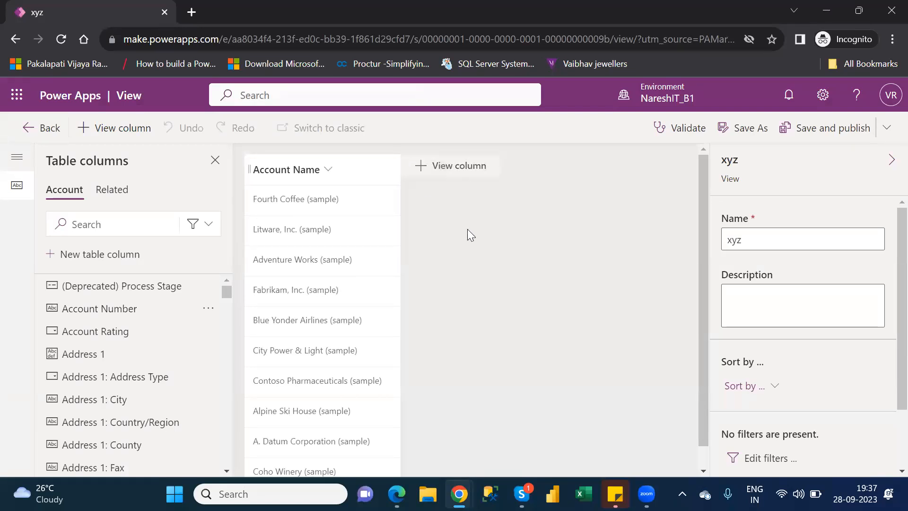
{"action": "left_click", "coordinate": [448, 167]}
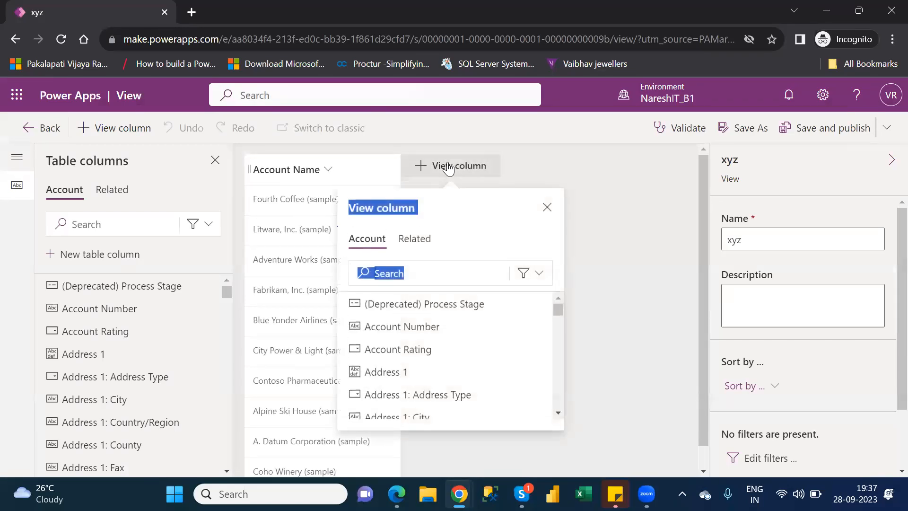
{"action": "left_click", "coordinate": [367, 334]}
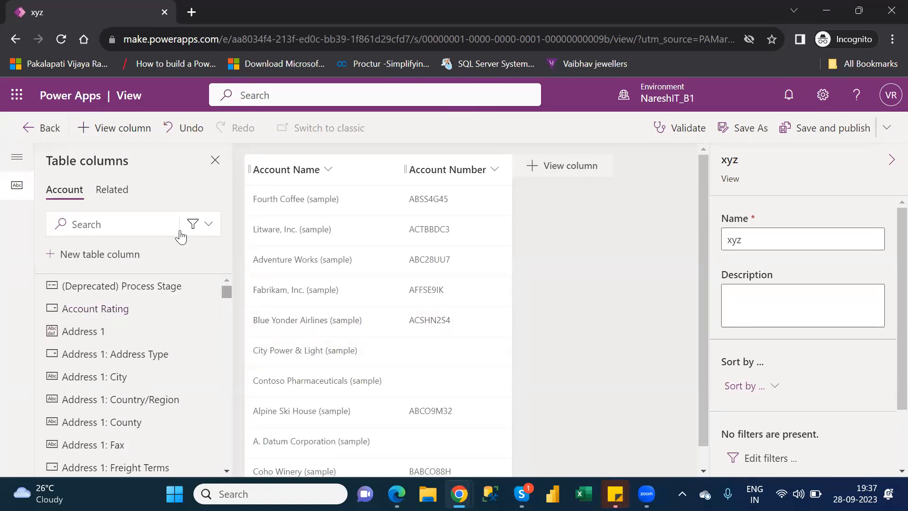
{"action": "left_click", "coordinate": [49, 127]}
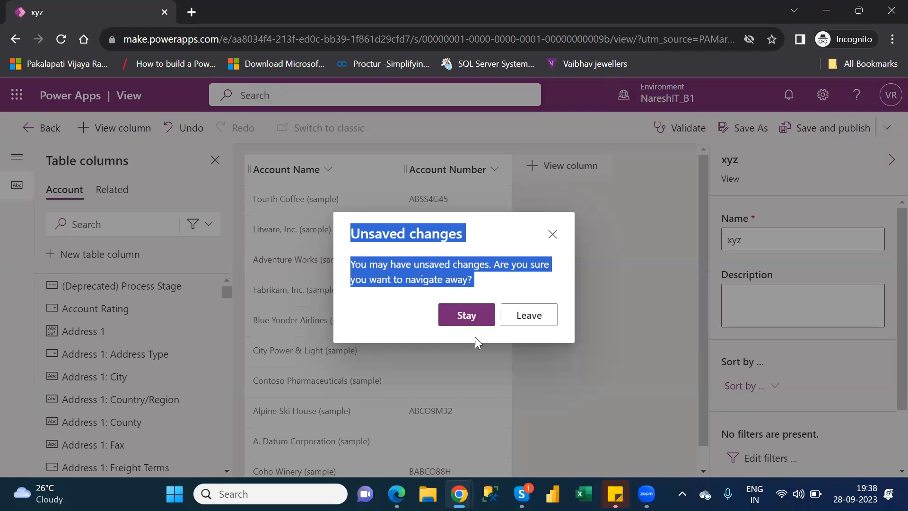
{"action": "left_click", "coordinate": [531, 316]}
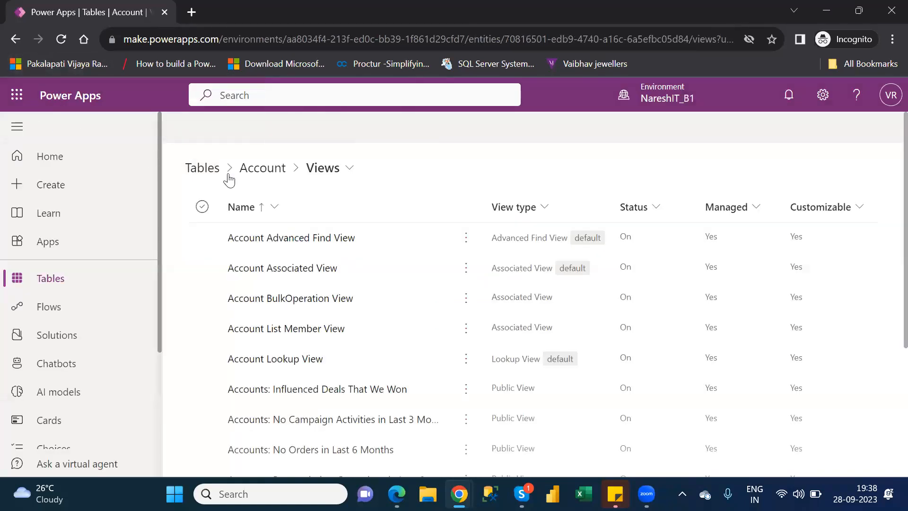
Return to the Account table overview and open its list of dashboards
{"action": "left_click", "coordinate": [280, 171]}
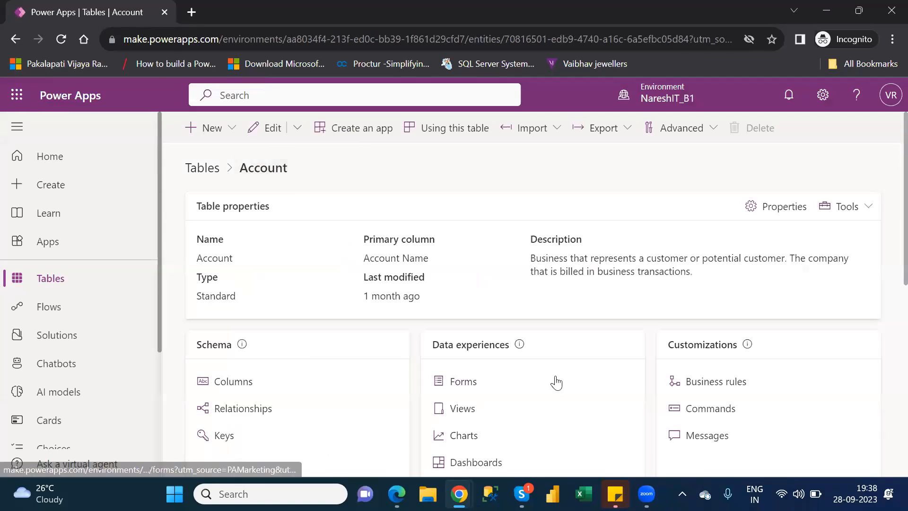
{"action": "scroll", "coordinate": [887, 303], "scroll_direction": "down", "scroll_amount": 3}
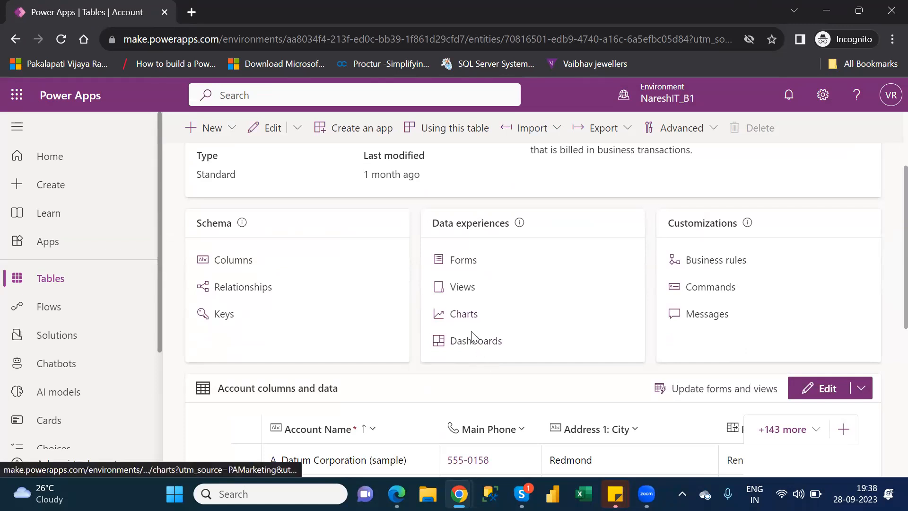
{"action": "left_click", "coordinate": [486, 349]}
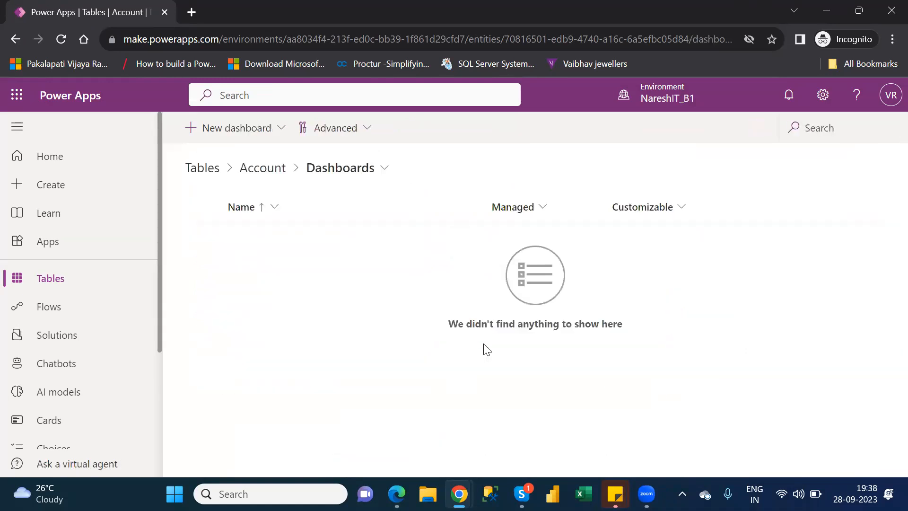
Open the designer for a new 3-Column overview dashboard, examine it, and return to the dashboards list without saving
{"action": "left_click", "coordinate": [207, 126]}
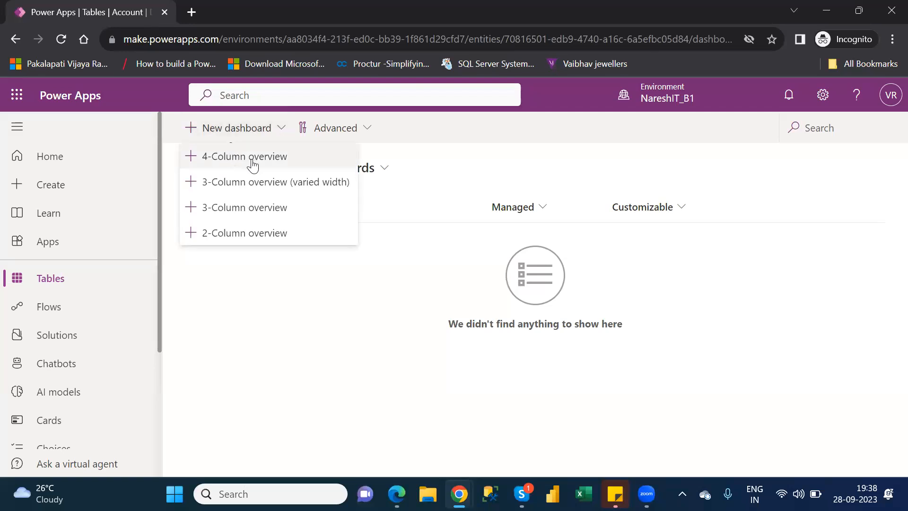
{"action": "left_click", "coordinate": [251, 213]}
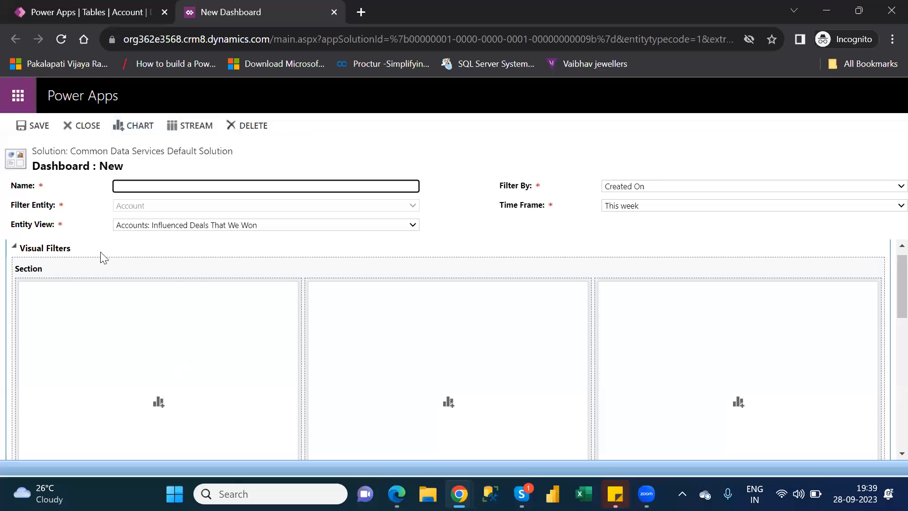
{"action": "left_click", "coordinate": [90, 361]}
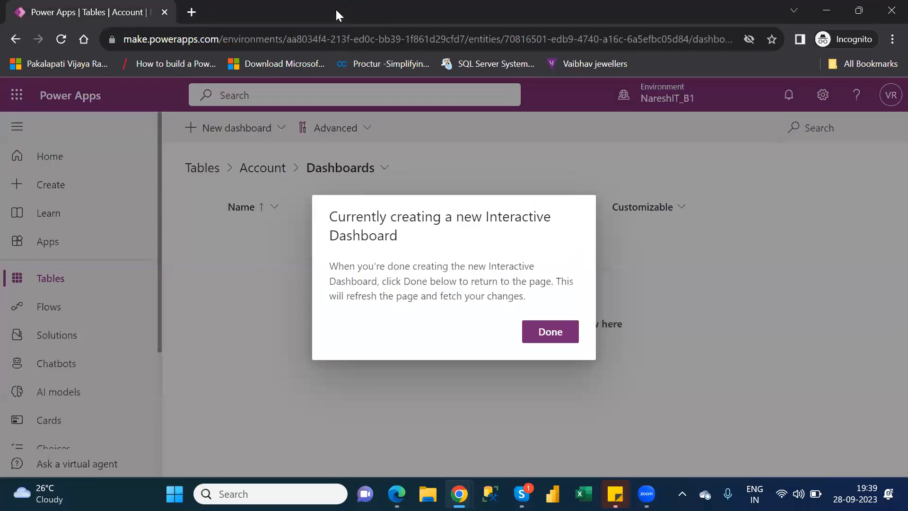
{"action": "left_click", "coordinate": [557, 333]}
Return to the Account table overview and open its business rules
{"action": "left_click", "coordinate": [265, 175]}
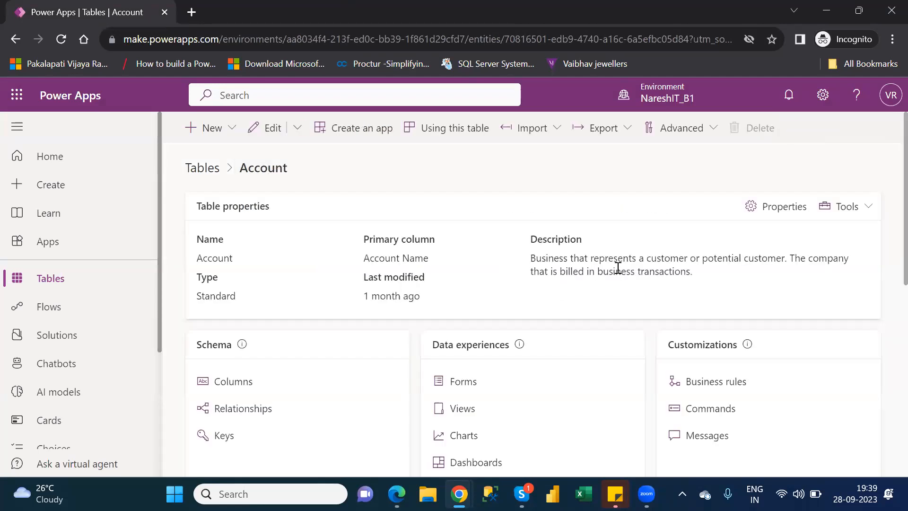
{"action": "scroll", "coordinate": [888, 241], "scroll_direction": "down", "scroll_amount": 3}
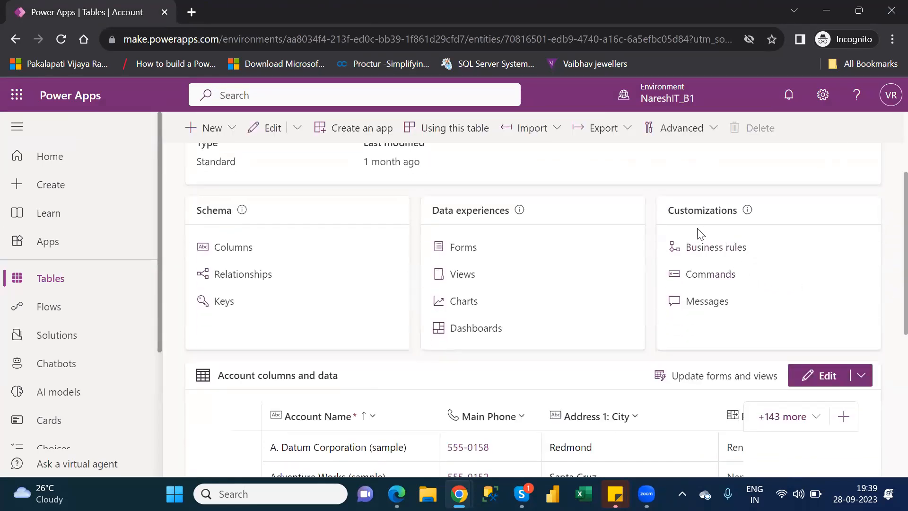
{"action": "left_click", "coordinate": [715, 247]}
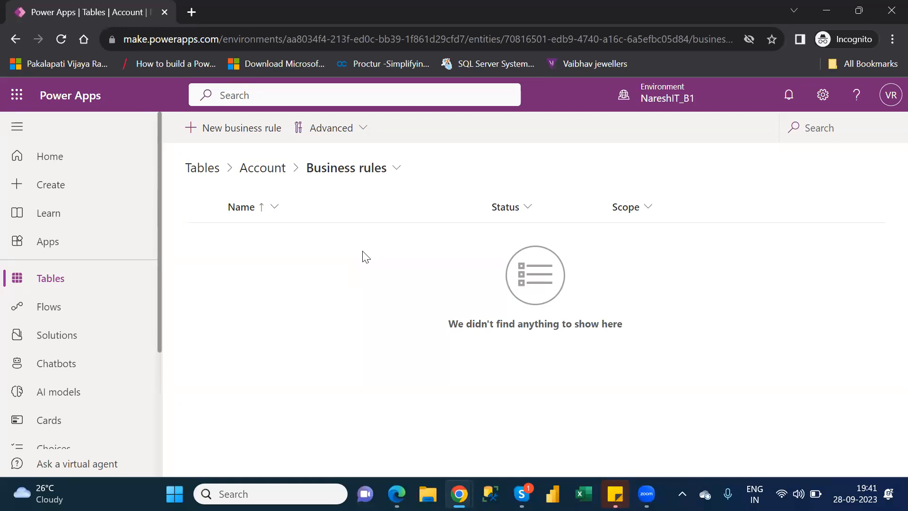
Go back to the list of tables and reopen the Account table's overview to view its customizations
{"action": "left_click", "coordinate": [91, 280]}
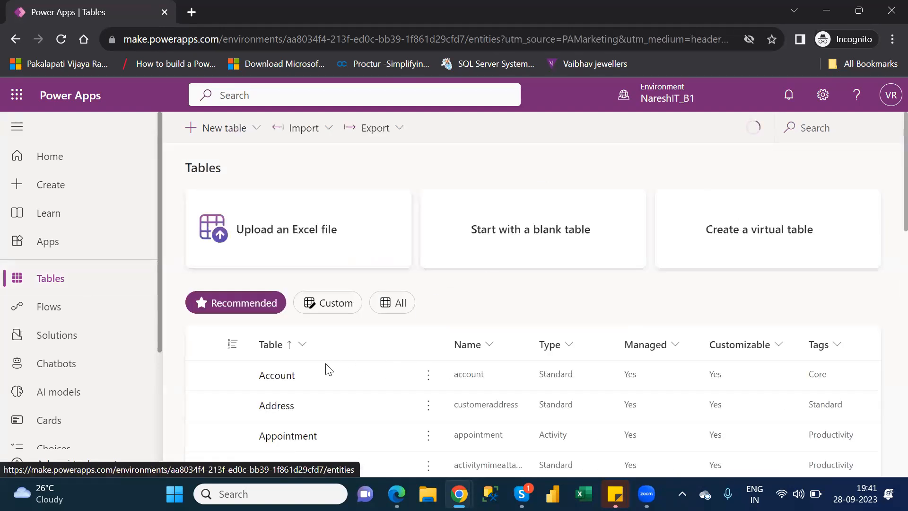
{"action": "left_click", "coordinate": [278, 376]}
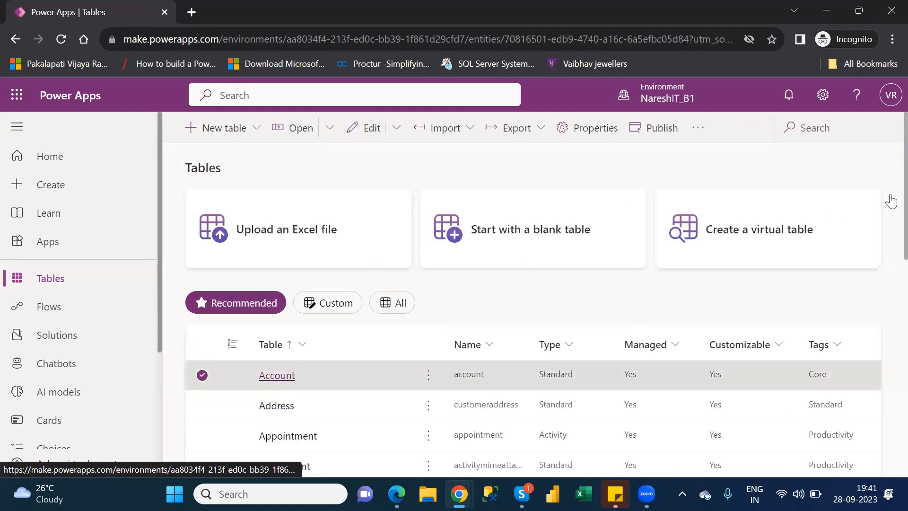
{"action": "left_click_drag", "start_coordinate": [889, 212], "coordinate": [889, 260]}
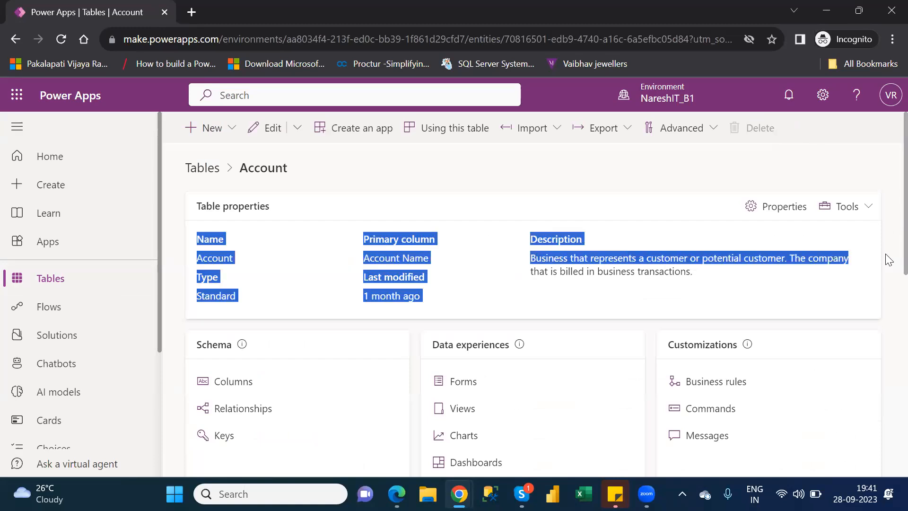
{"action": "left_click", "coordinate": [889, 260]}
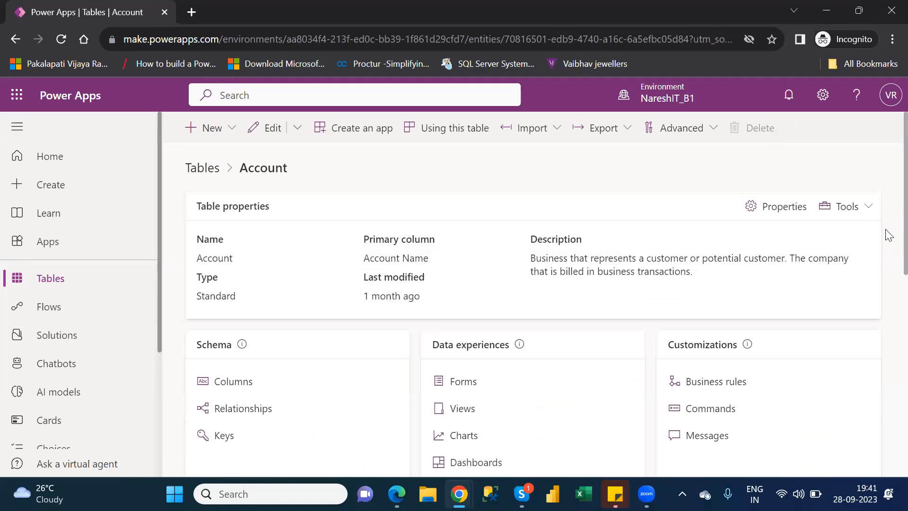
{"action": "triple_click", "coordinate": [887, 274]}
{"action": "left_click", "coordinate": [889, 337]}
{"action": "scroll", "coordinate": [889, 267], "scroll_direction": "down", "scroll_amount": 3}
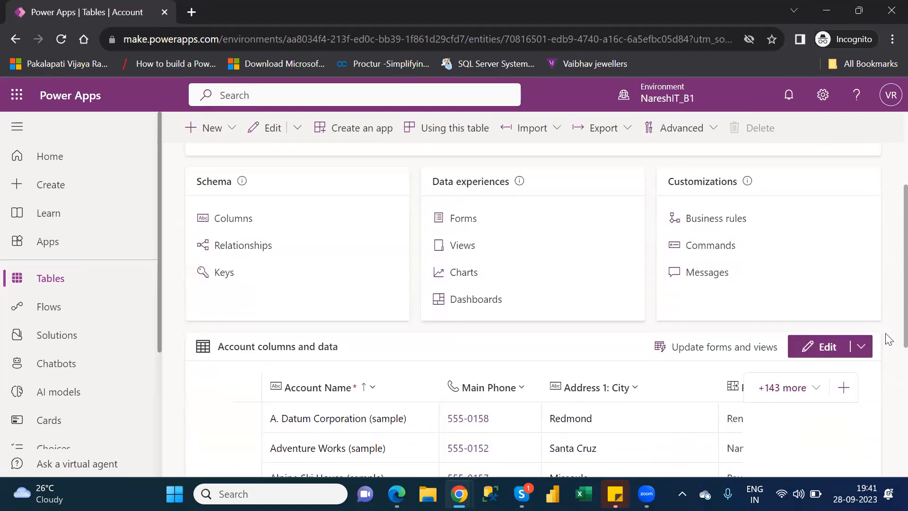
Open the Account table's commands, view the dependencies of the Activate command, and close the dependencies view
{"action": "left_click", "coordinate": [711, 246]}
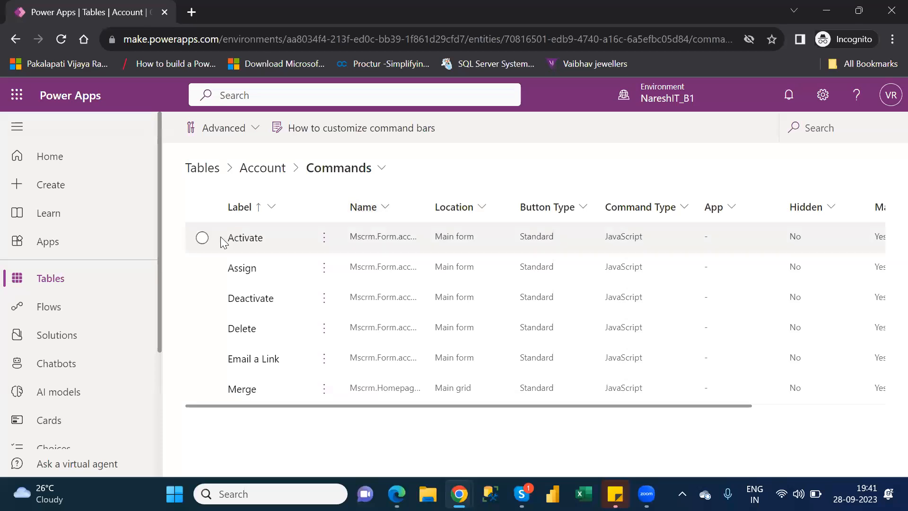
{"action": "left_click", "coordinate": [202, 238]}
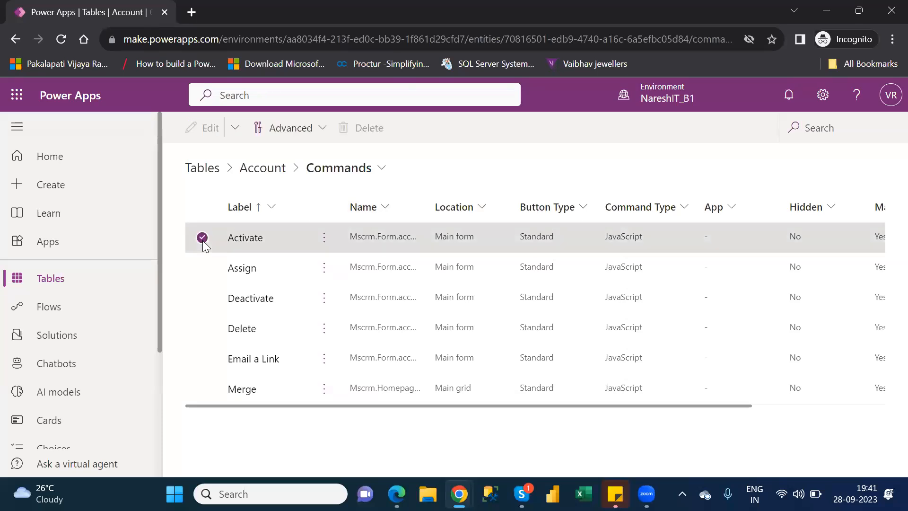
{"action": "left_click", "coordinate": [324, 237]}
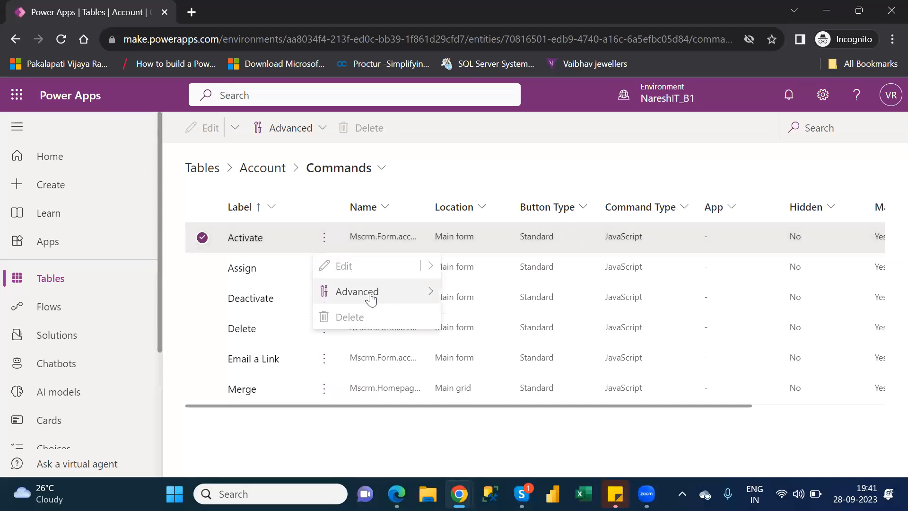
{"action": "mouse_move", "coordinate": [371, 299]}
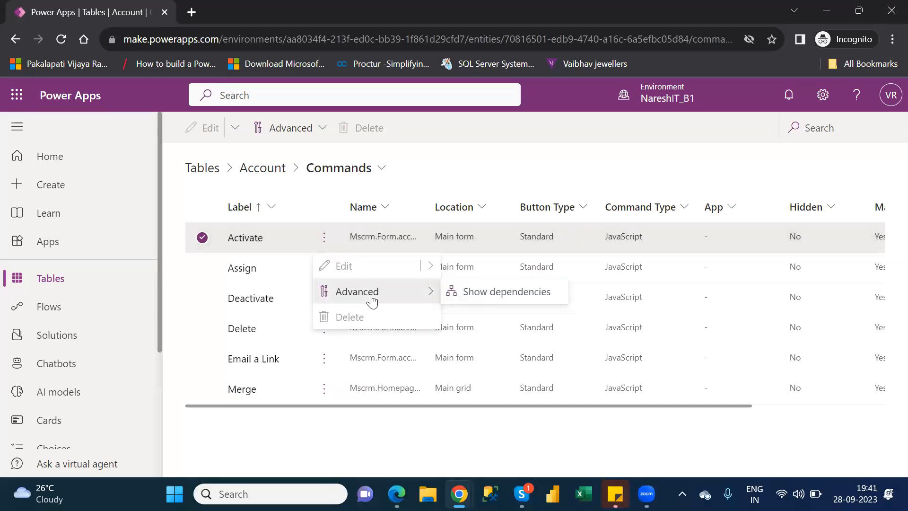
{"action": "left_click", "coordinate": [497, 296]}
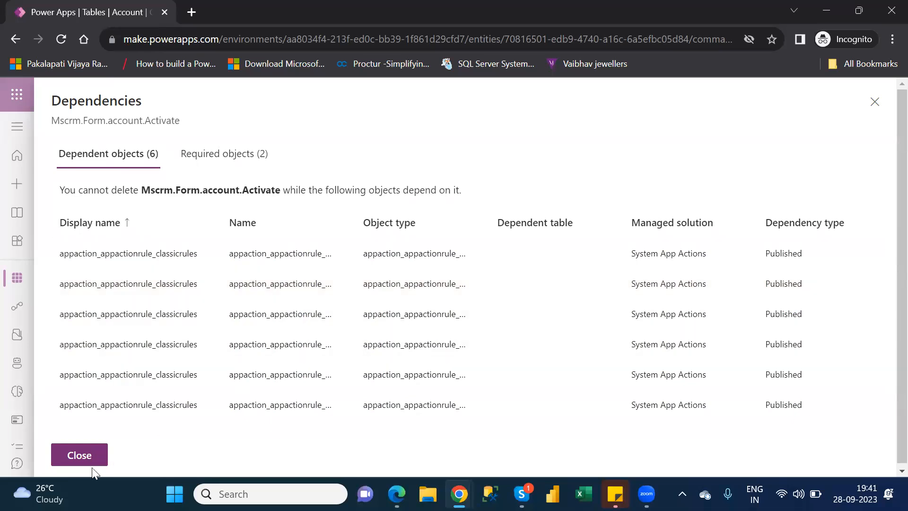
{"action": "left_click", "coordinate": [80, 455]}
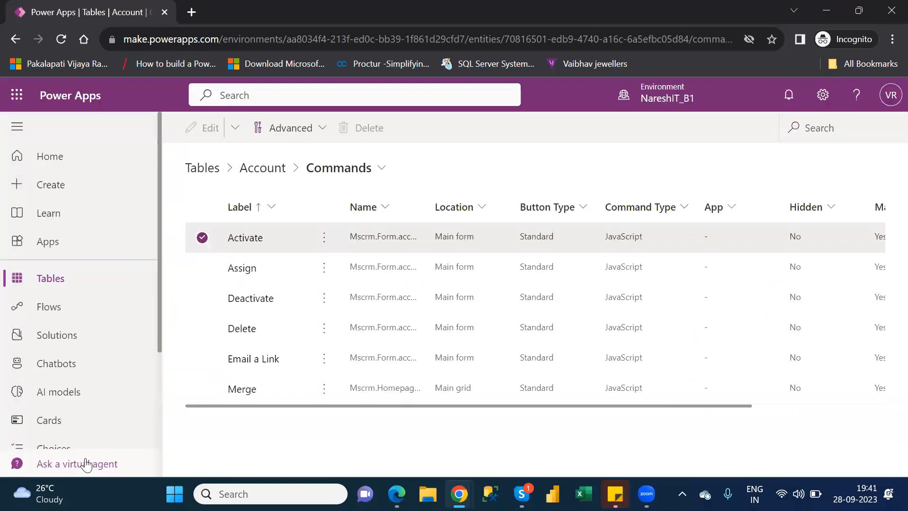
Return to the list of tables, reopen the Account table, and look through its properties, customizations and data
{"action": "left_click", "coordinate": [61, 284]}
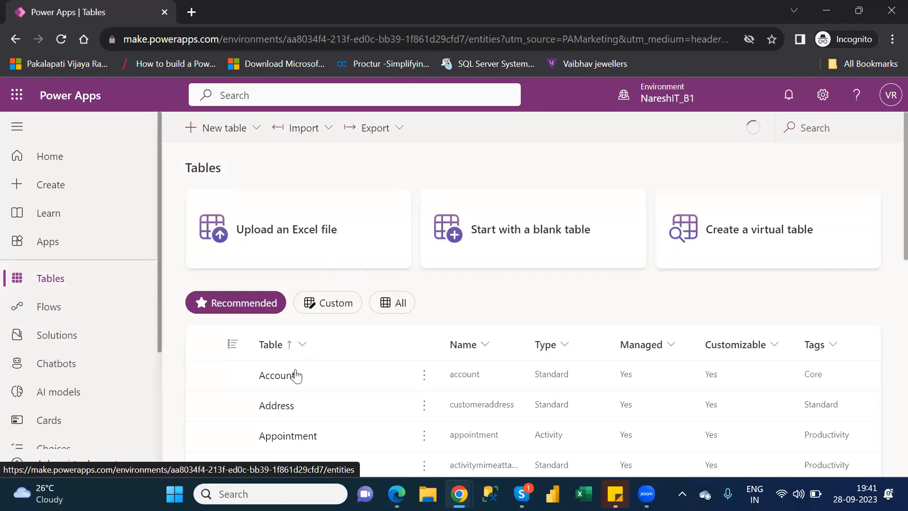
{"action": "left_click", "coordinate": [281, 379]}
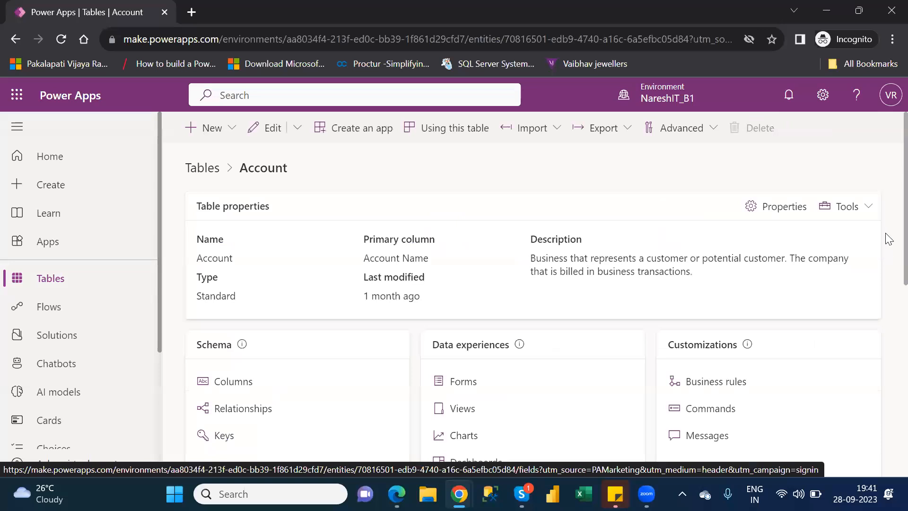
{"action": "scroll", "coordinate": [886, 324], "scroll_direction": "down", "scroll_amount": 5}
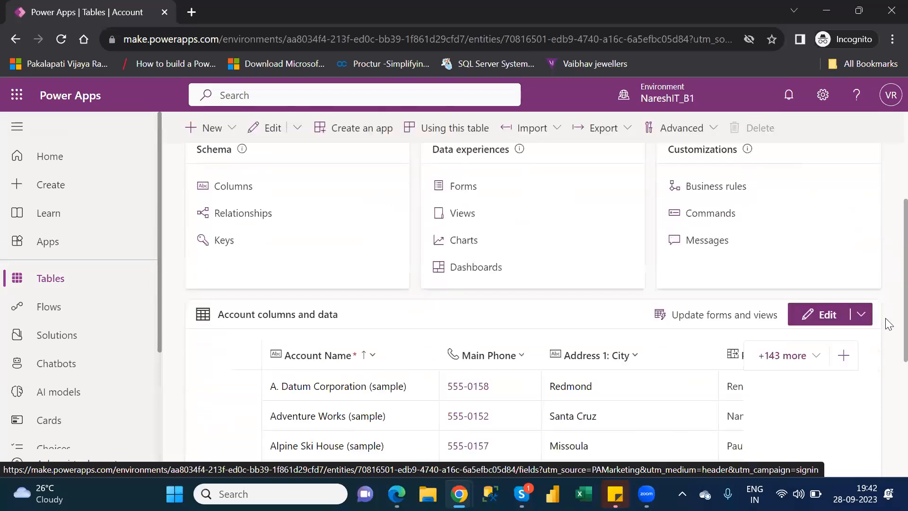
{"action": "scroll", "coordinate": [887, 283], "scroll_direction": "up", "scroll_amount": 5}
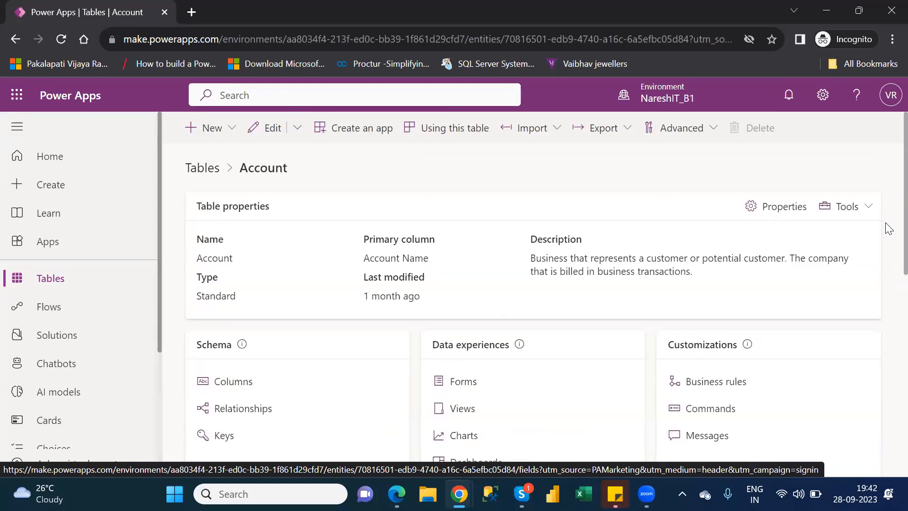
{"action": "scroll", "coordinate": [886, 253], "scroll_direction": "down", "scroll_amount": 5}
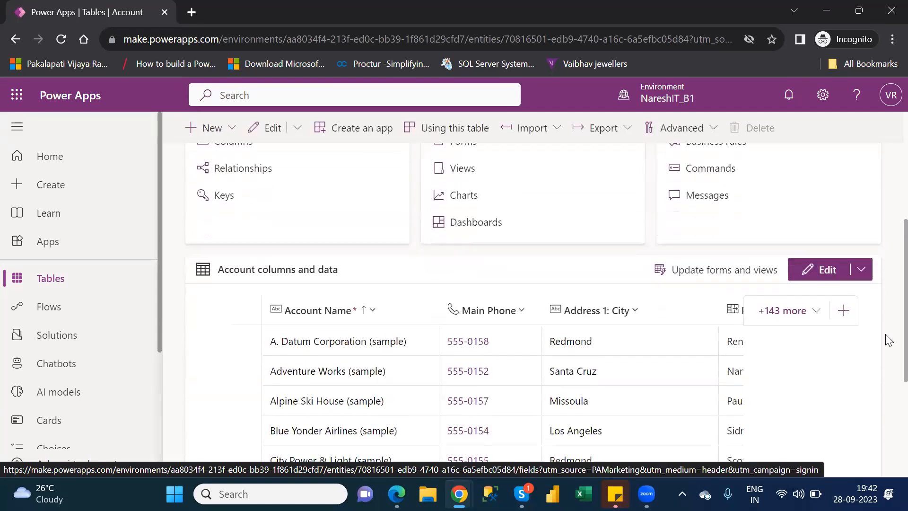
{"action": "scroll", "coordinate": [889, 347], "scroll_direction": "down", "scroll_amount": 2}
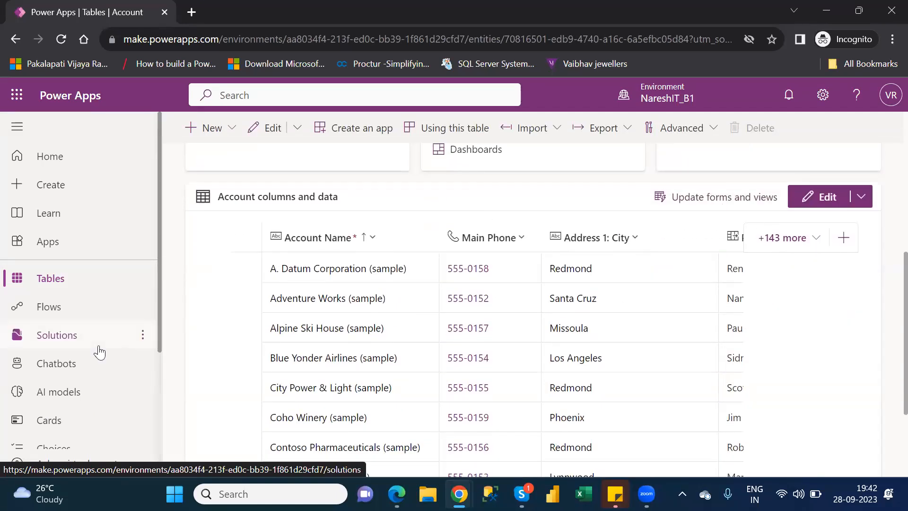
Open the Address table from the list of tables, examine its overview and data, and return to the list
{"action": "left_click", "coordinate": [44, 276]}
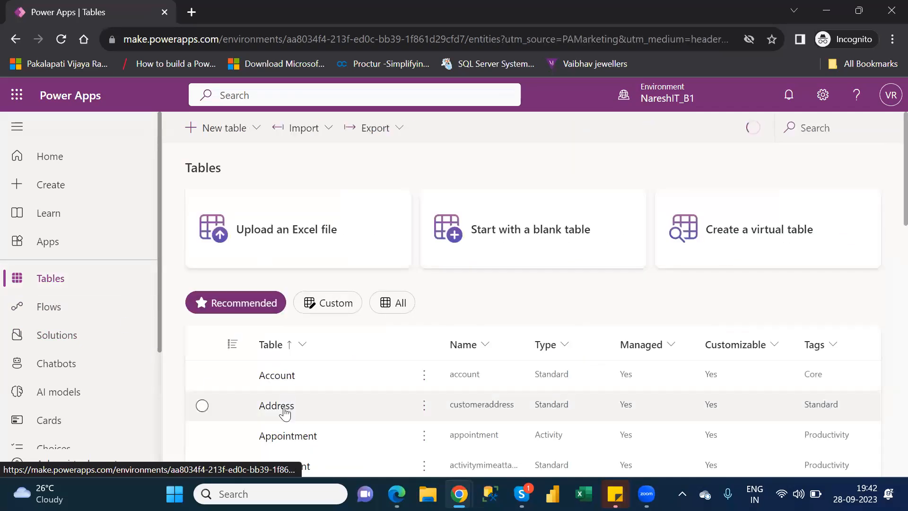
{"action": "left_click", "coordinate": [284, 409]}
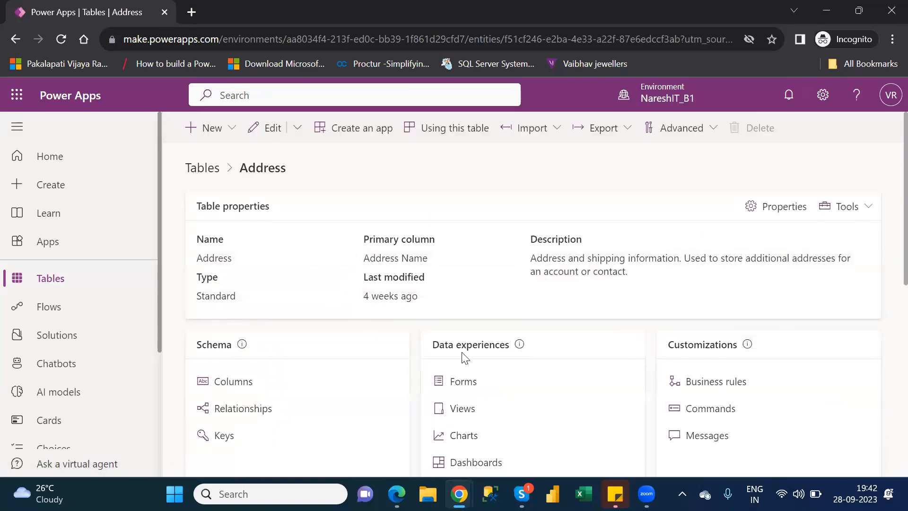
{"action": "left_click_drag", "start_coordinate": [889, 216], "coordinate": [889, 315]}
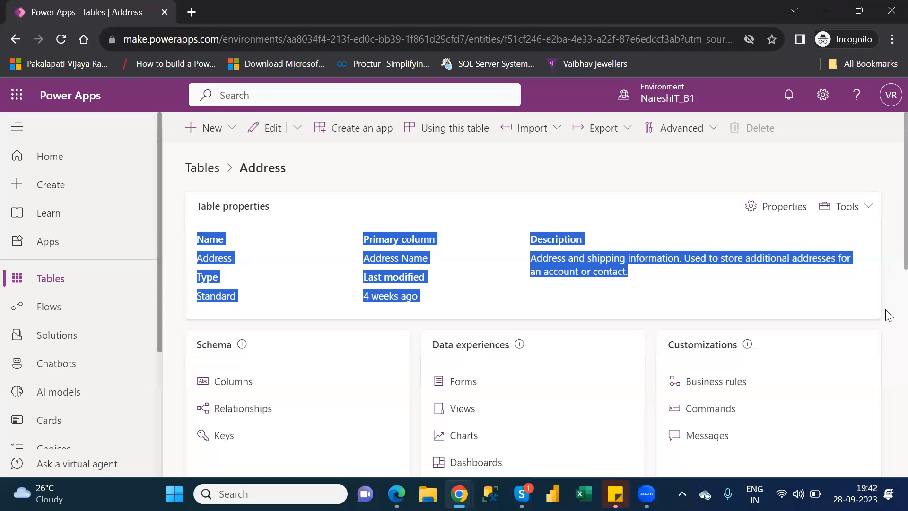
{"action": "scroll", "coordinate": [889, 316], "scroll_direction": "down", "scroll_amount": 5}
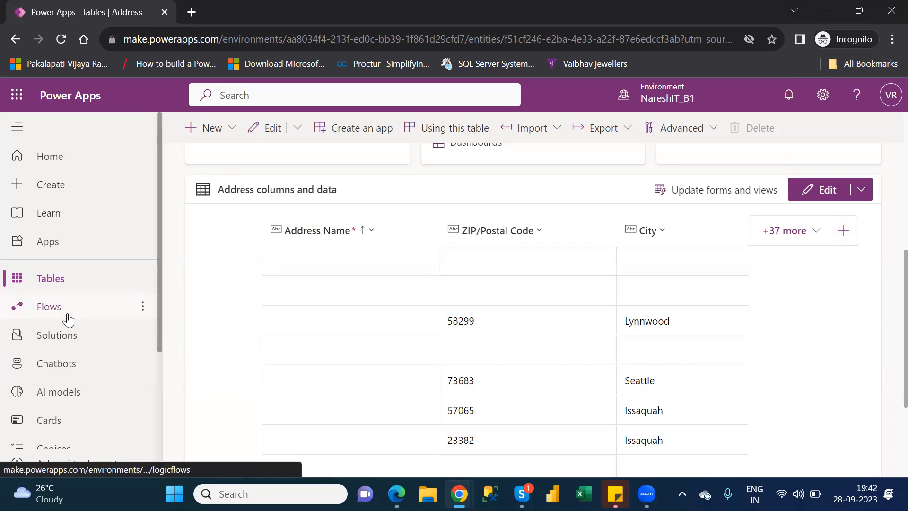
{"action": "left_click", "coordinate": [66, 285]}
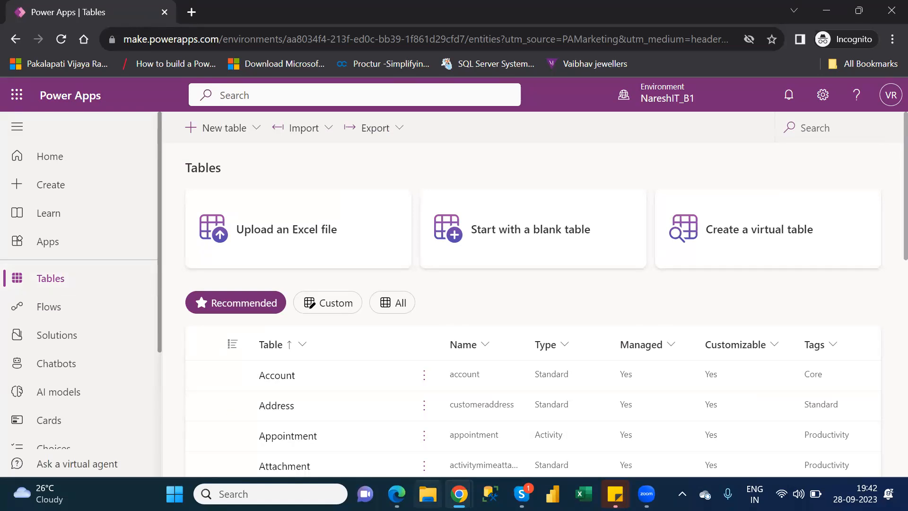
Switch to File Explorer and open the Customers workbook from the personal OneDrive folder
{"action": "left_click", "coordinate": [428, 495]}
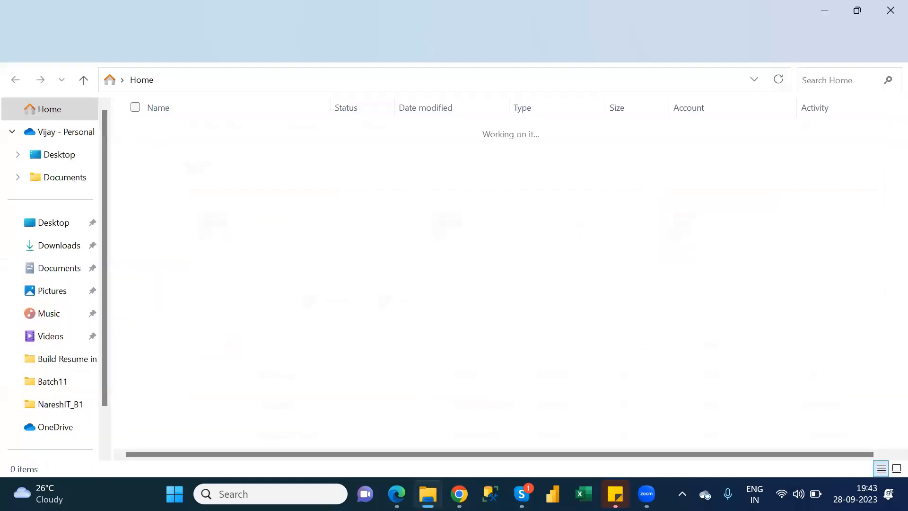
{"action": "left_click", "coordinate": [54, 224]}
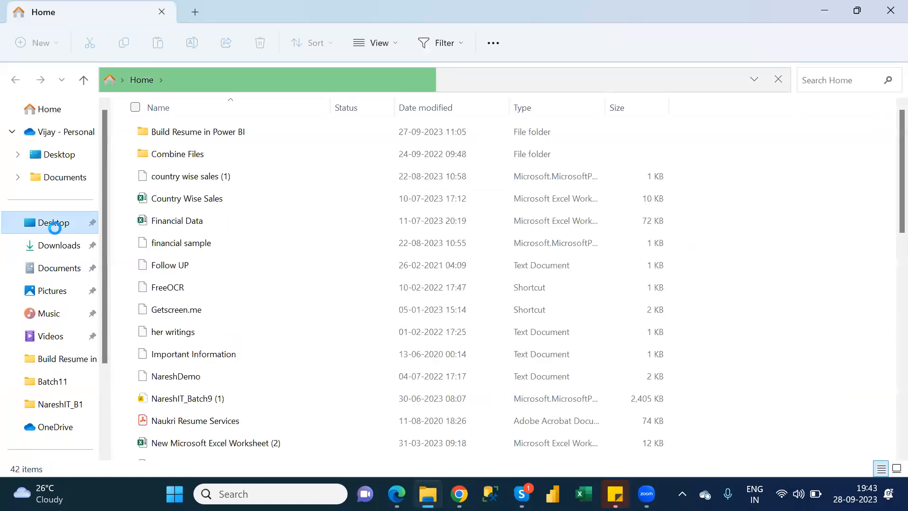
{"action": "left_click", "coordinate": [66, 133]}
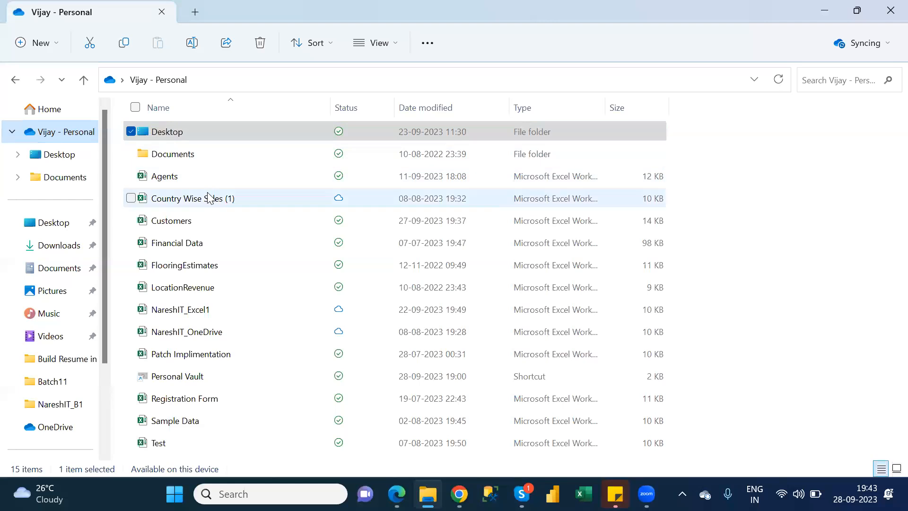
{"action": "mouse_move", "coordinate": [217, 230]}
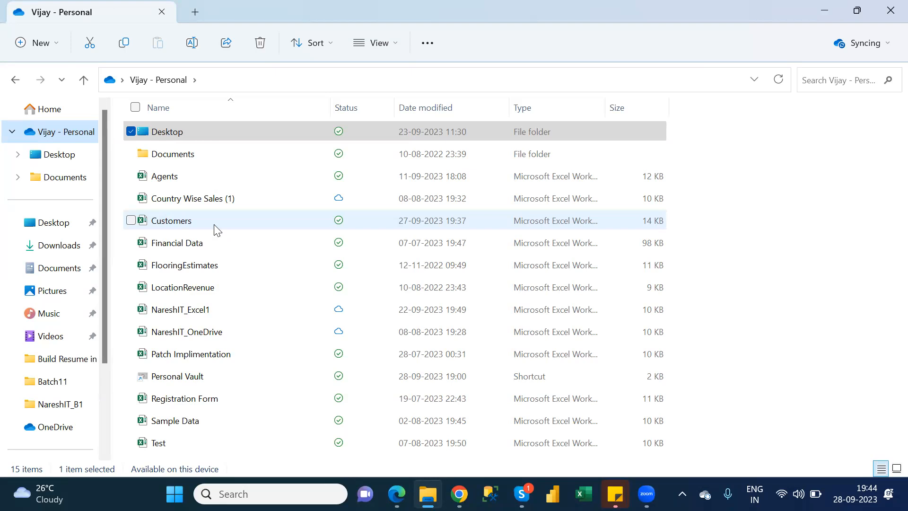
{"action": "left_click", "coordinate": [176, 222]}
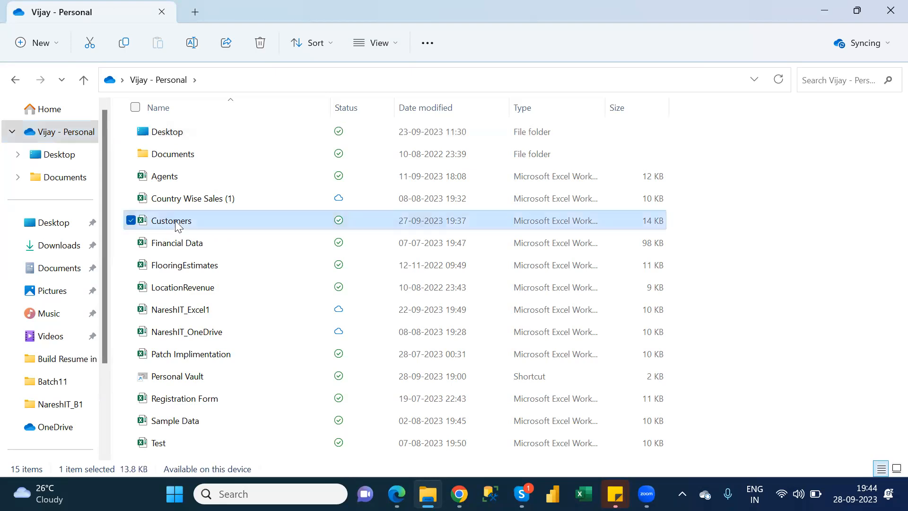
{"action": "double_click", "coordinate": [178, 223]}
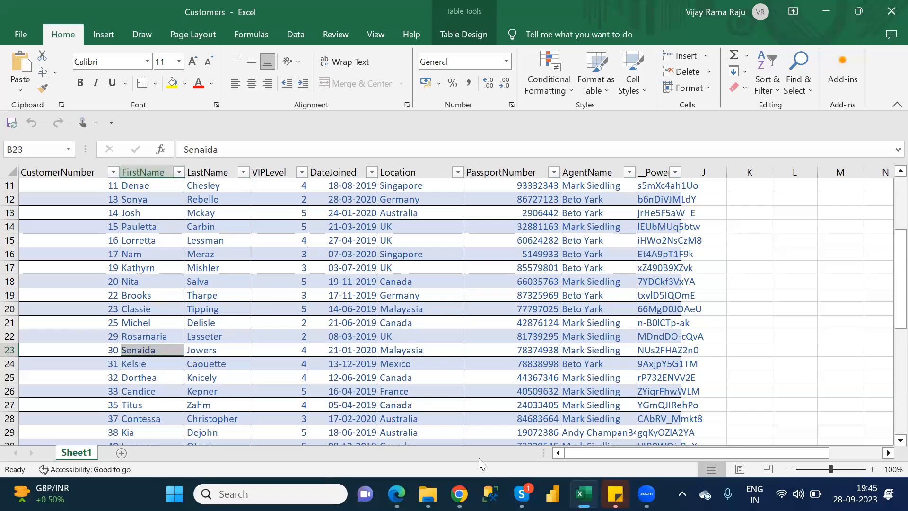
Close the Customers workbook and reopen it from the OneDrive folder
{"action": "key", "text": "alt+Tab"}
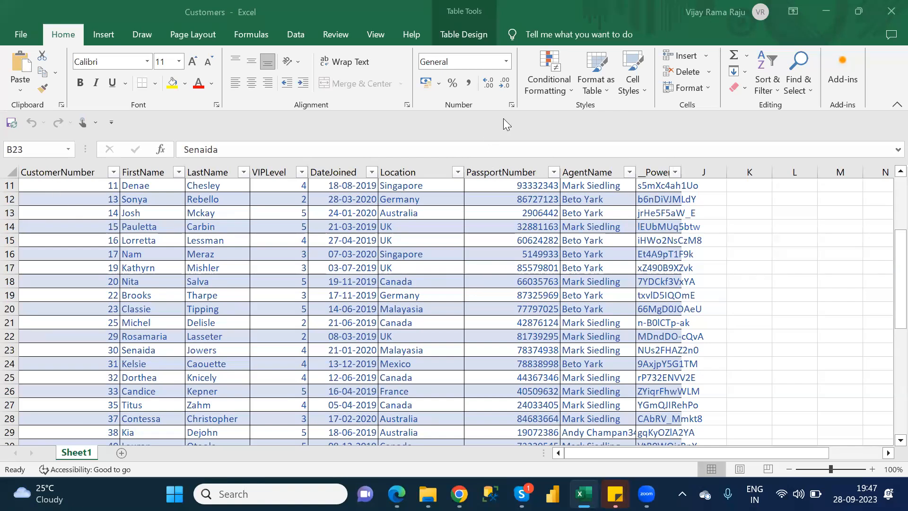
{"action": "left_click", "coordinate": [889, 14]}
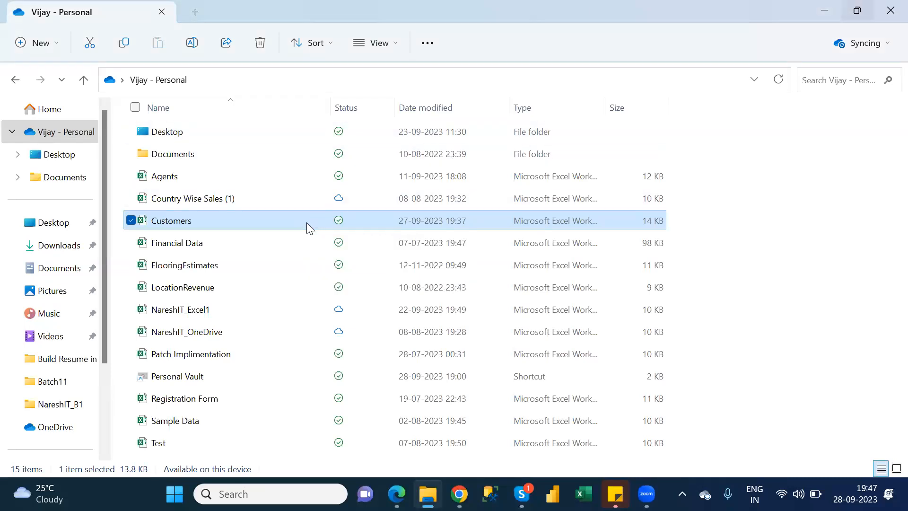
{"action": "double_click", "coordinate": [306, 222]}
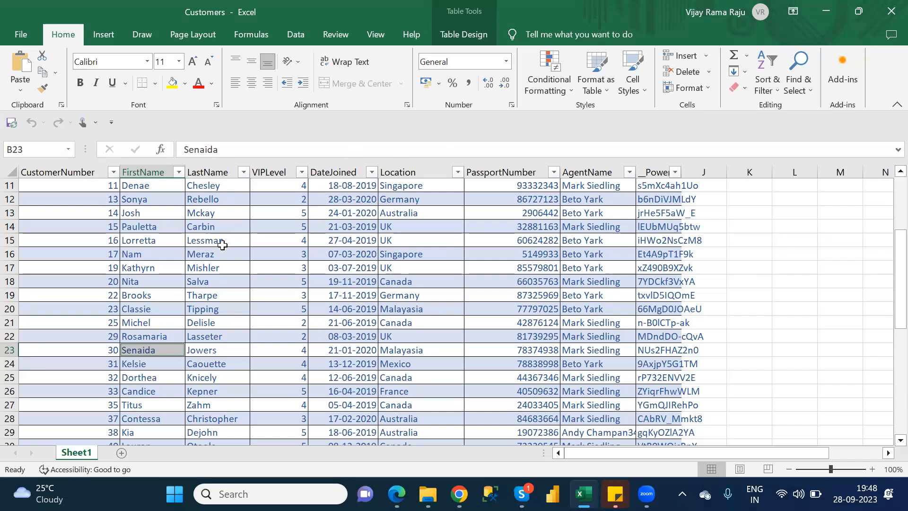
Examine the CustomerNumber and FirstName columns in the Customers sheet and go back up to the header row
{"action": "left_click", "coordinate": [78, 170]}
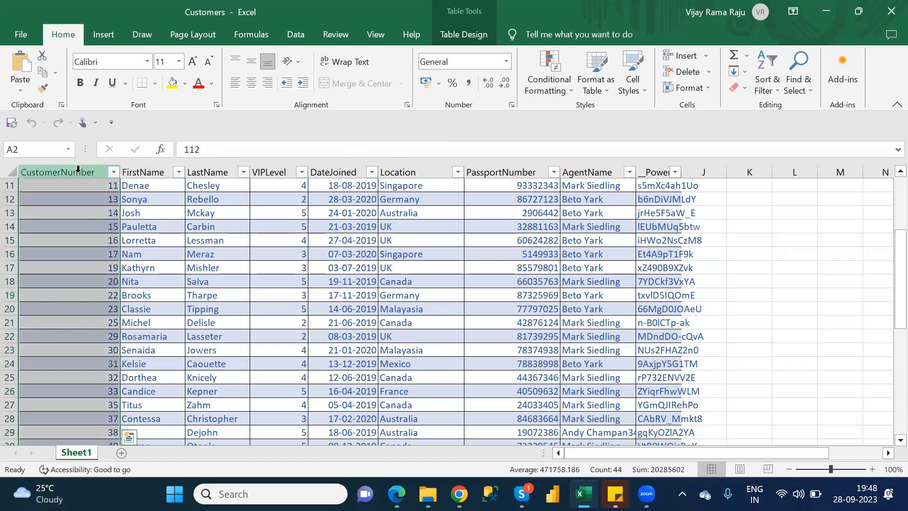
{"action": "left_click", "coordinate": [92, 169]}
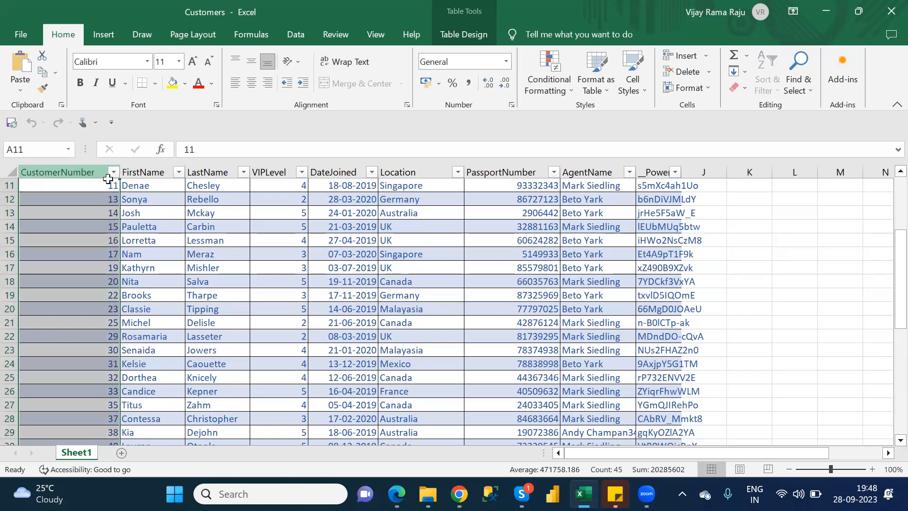
{"action": "left_click", "coordinate": [137, 189]}
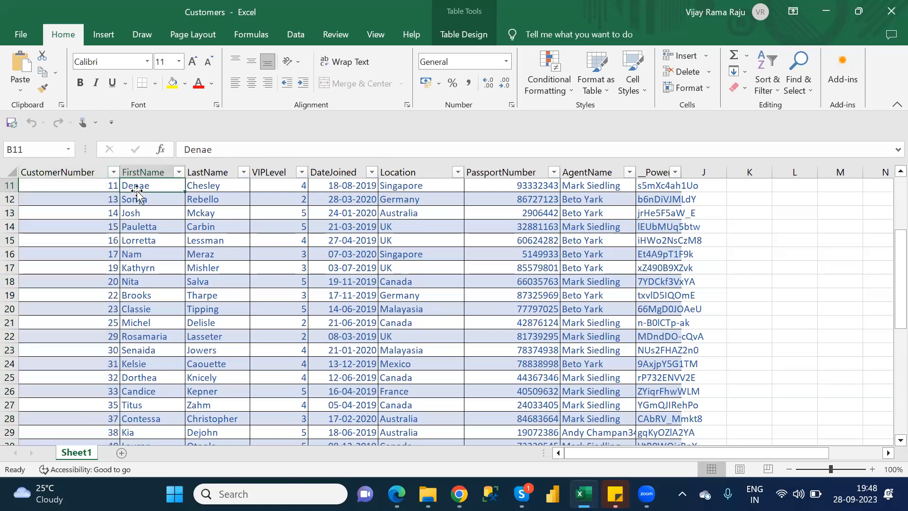
{"action": "key", "text": "Up"}
{"action": "key", "text": "Up"}
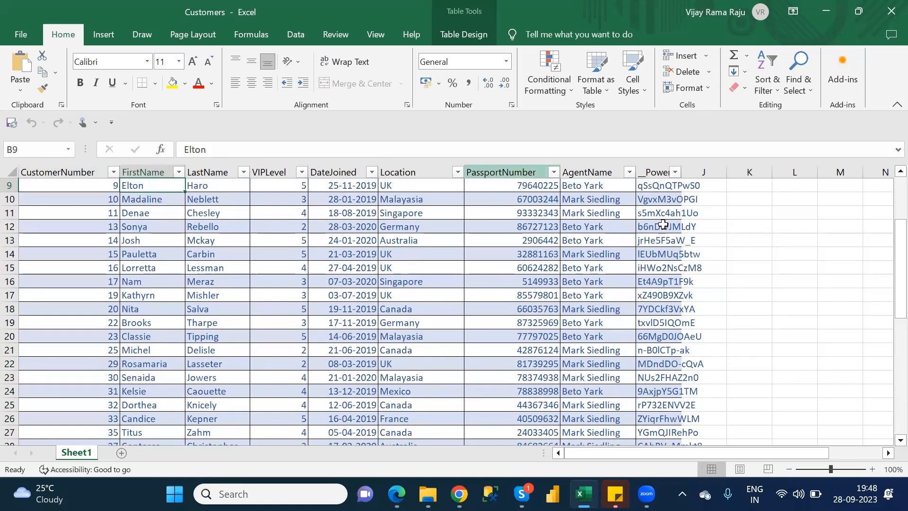
{"action": "left_click_drag", "start_coordinate": [888, 232], "coordinate": [887, 179]}
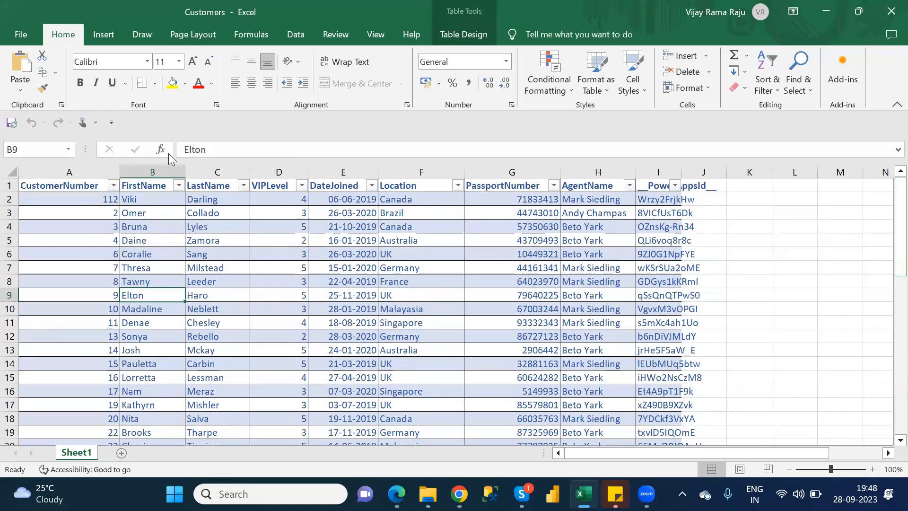
Select the full CustomerNumber header text in cell A1 and switch to the Power Apps Tables page in Chrome
{"action": "left_click", "coordinate": [96, 185]}
{"action": "left_click", "coordinate": [275, 149]}
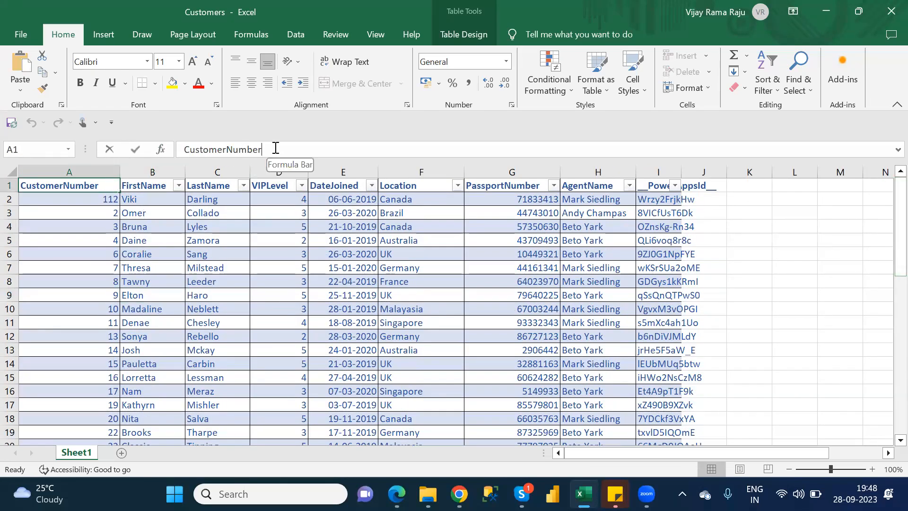
{"action": "double_click", "coordinate": [276, 149]}
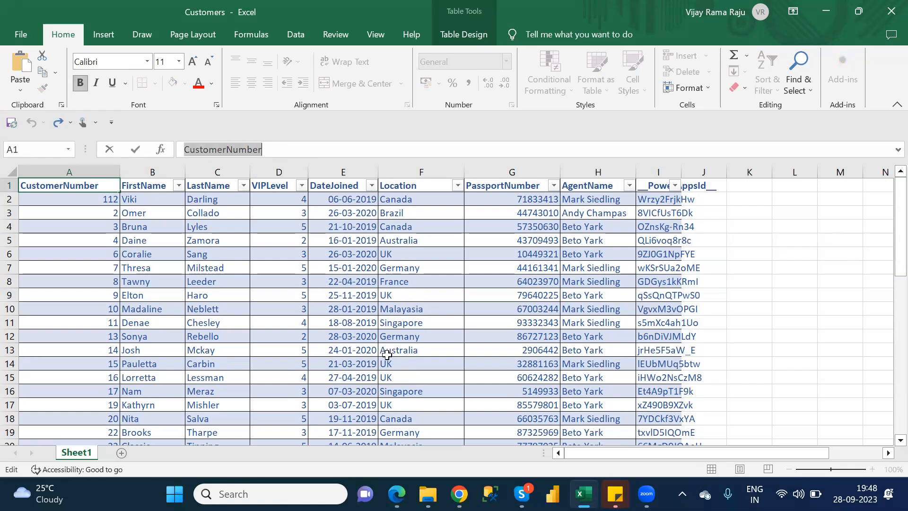
{"action": "mouse_move", "coordinate": [458, 494]}
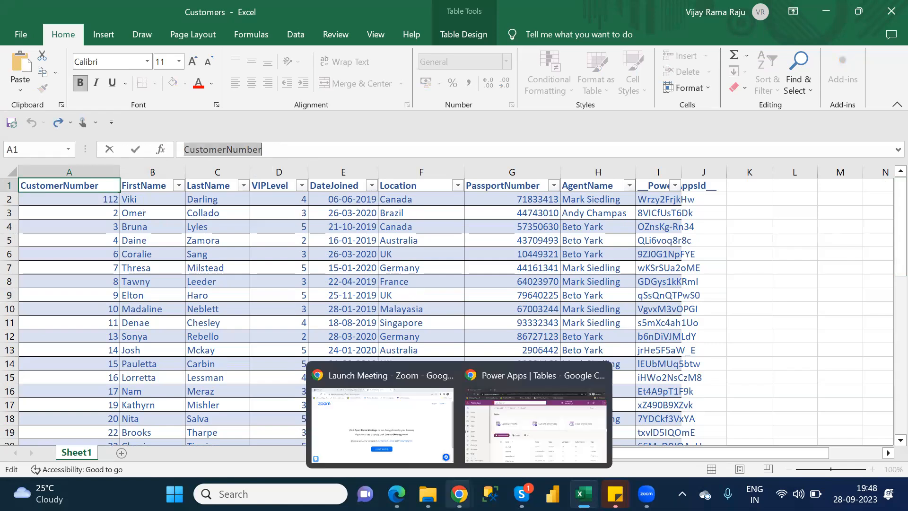
{"action": "left_click", "coordinate": [496, 465]}
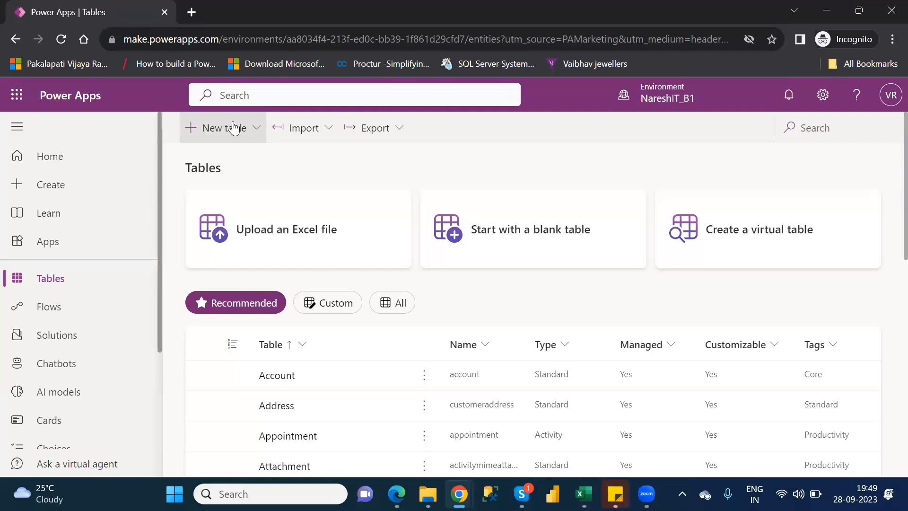
Start creating a new table from blank with the option to add columns and data
{"action": "left_click", "coordinate": [248, 136]}
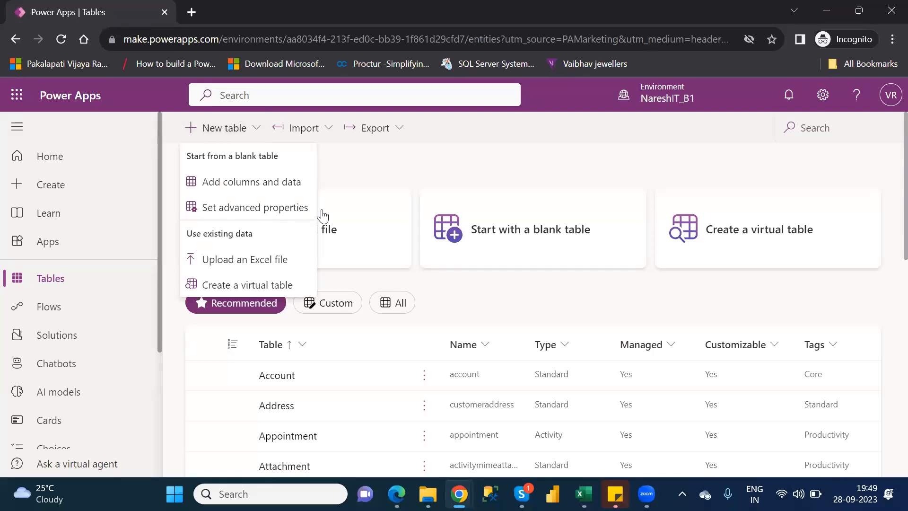
{"action": "left_click", "coordinate": [385, 170]}
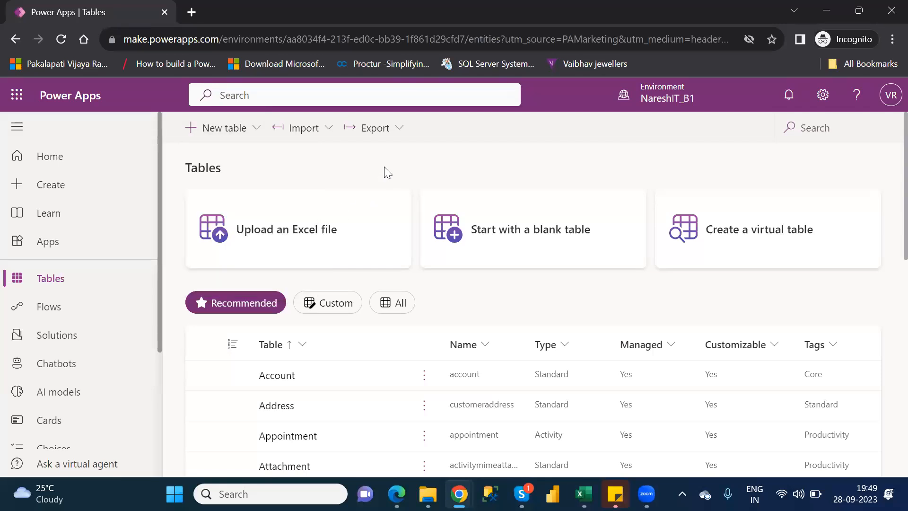
{"action": "left_click", "coordinate": [224, 132]}
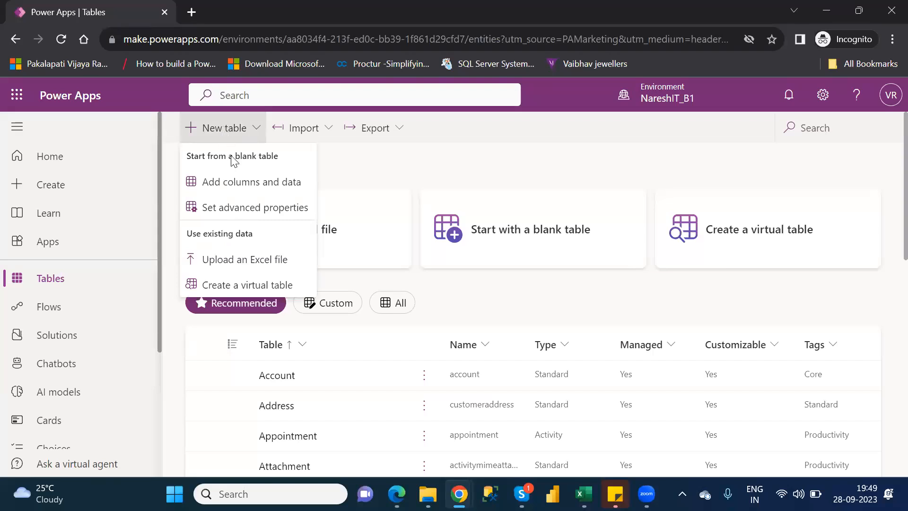
{"action": "left_click", "coordinate": [243, 186]}
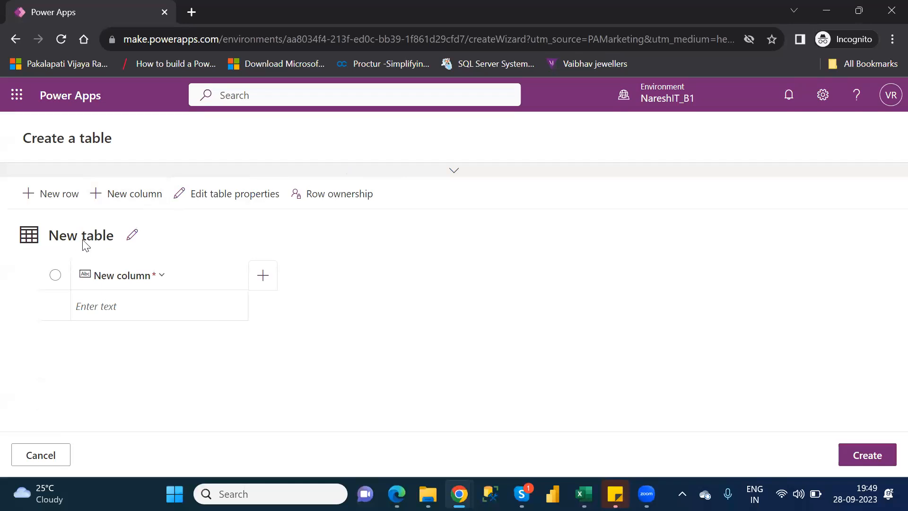
Set the new table's display name to Customer, expand the advanced options to check the schema name, and save the table properties
{"action": "left_click", "coordinate": [131, 240]}
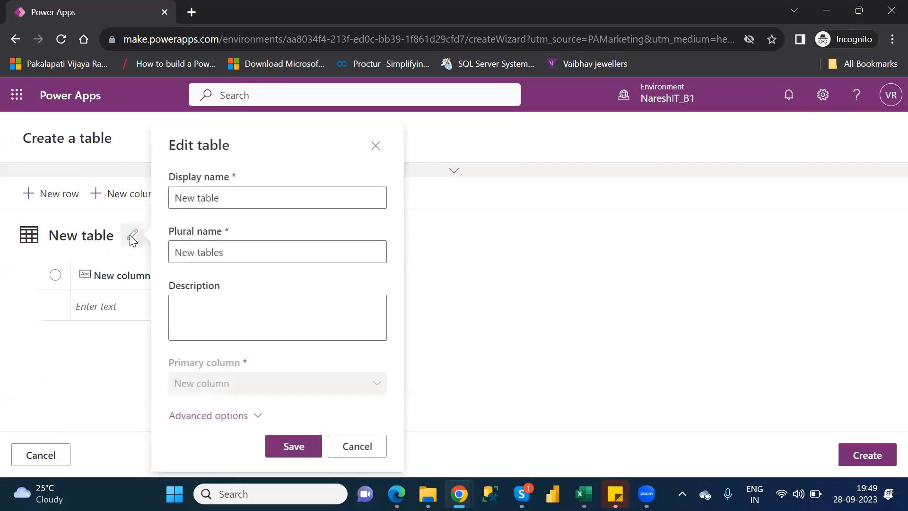
{"action": "double_click", "coordinate": [210, 195]}
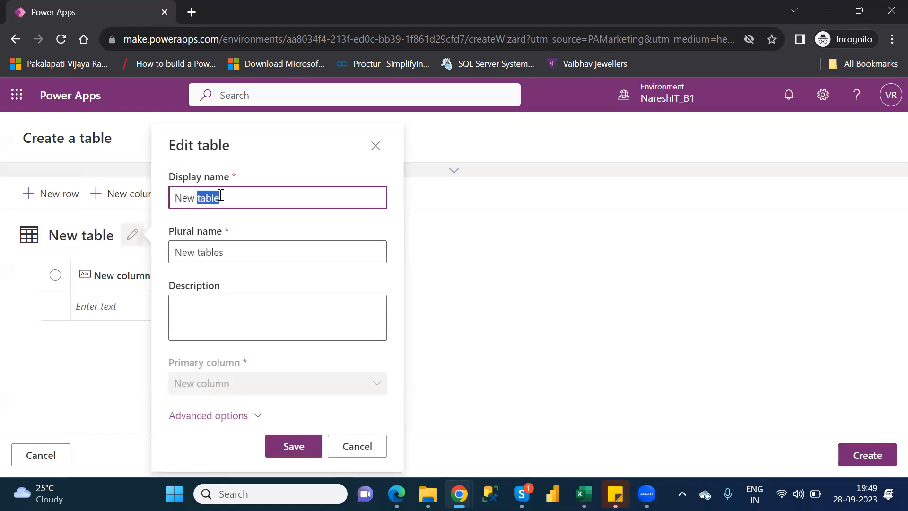
{"action": "left_click", "coordinate": [243, 194]}
{"action": "key", "text": "ctrl+a"}
{"action": "type", "text": "Ci"}
{"action": "key", "text": "BackSpace"}
{"action": "type", "text": "ustomer"}
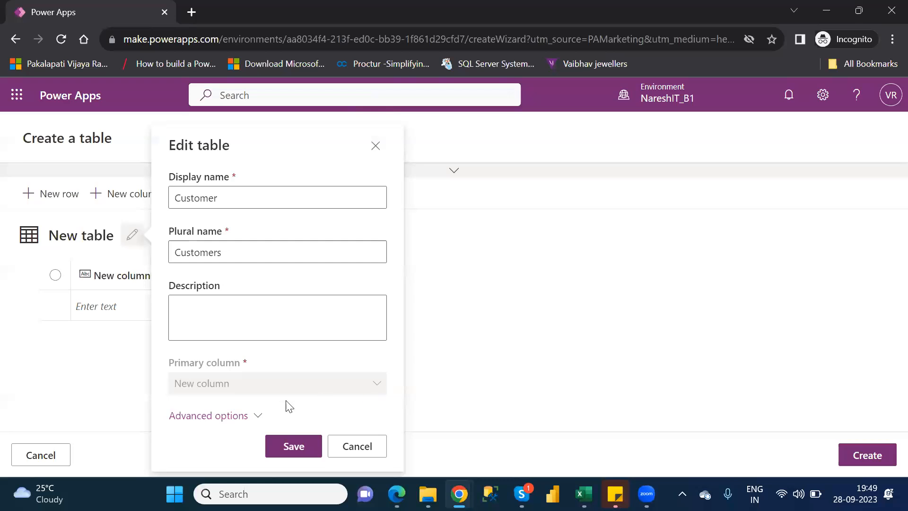
{"action": "left_click", "coordinate": [258, 416]}
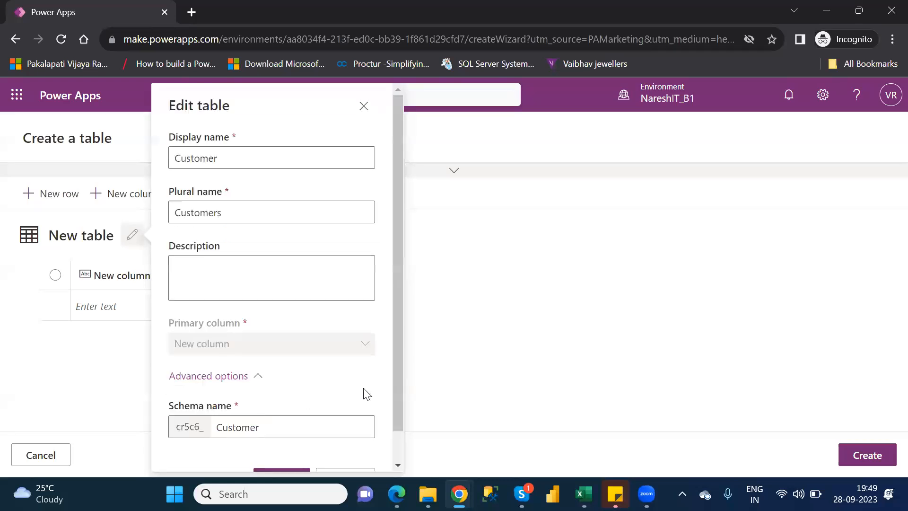
{"action": "scroll", "coordinate": [399, 391], "scroll_direction": "down", "scroll_amount": 1}
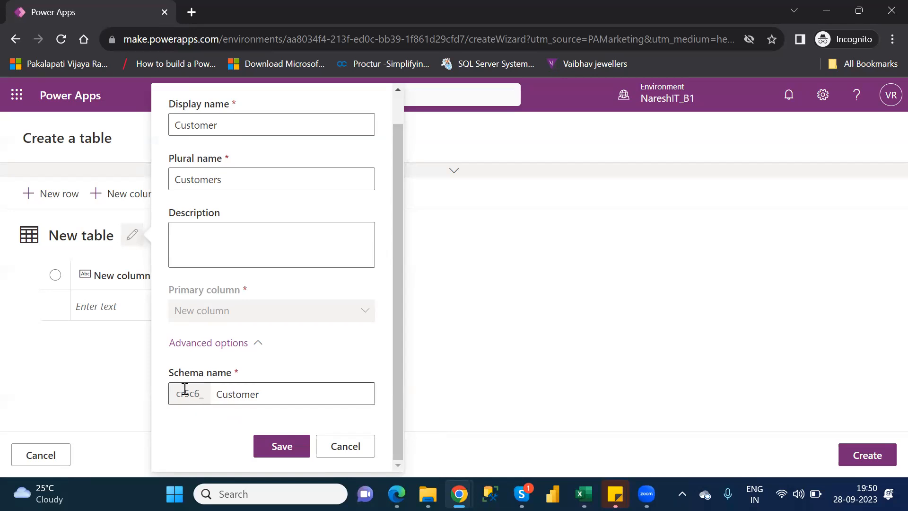
{"action": "left_click", "coordinate": [282, 450]}
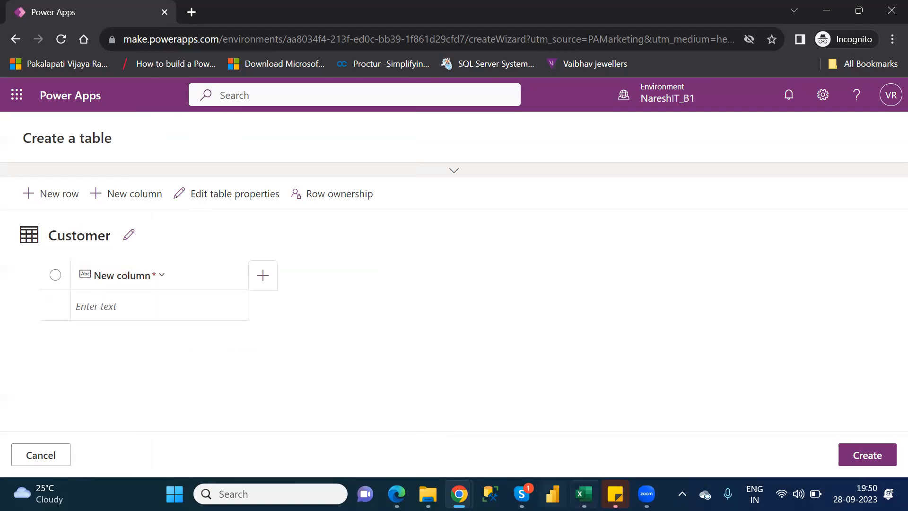
Switch to the Customers workbook in Excel, copy the CustomerNumber header text from cell A1, and return to Power Apps in Chrome
{"action": "left_click", "coordinate": [584, 493]}
{"action": "left_click_drag", "start_coordinate": [265, 151], "coordinate": [181, 171]}
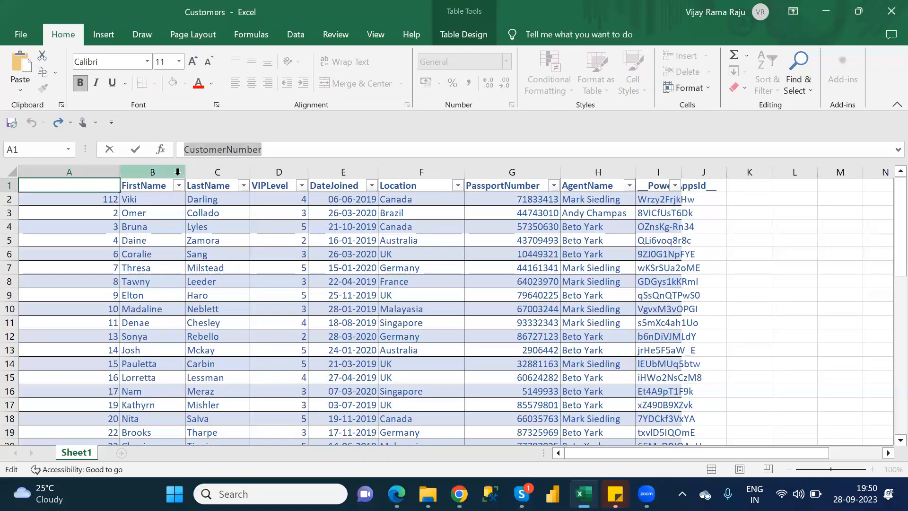
{"action": "left_click", "coordinate": [270, 151]}
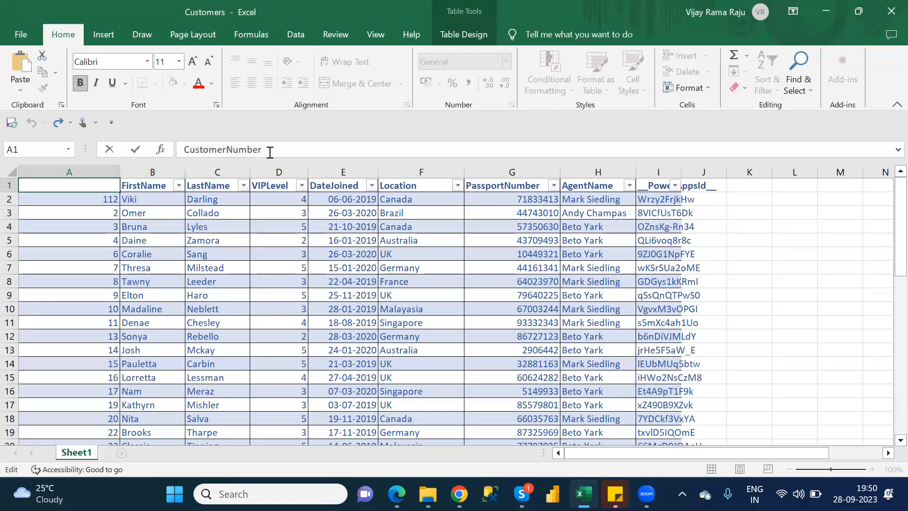
{"action": "double_click", "coordinate": [269, 152]}
{"action": "key", "text": "ctrl+c"}
{"action": "key", "text": "alt+Tab"}
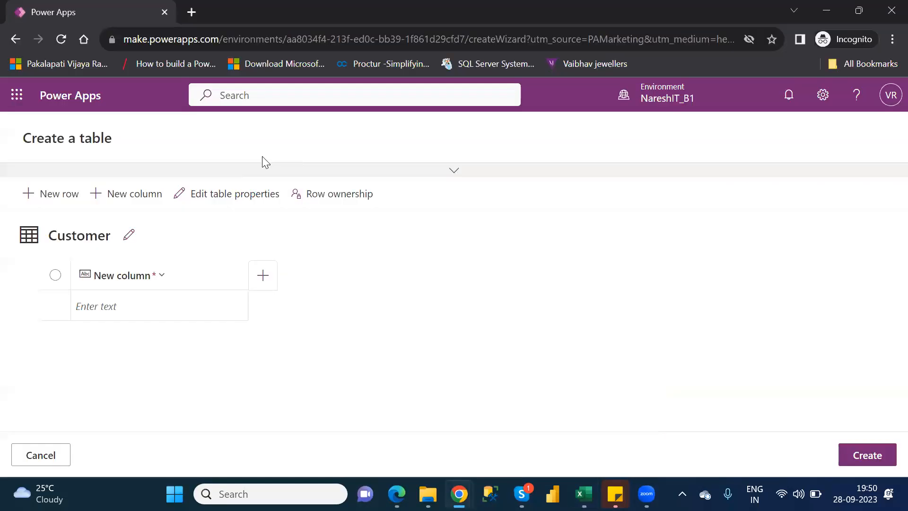
Edit the Customer table's primary column and set its display name to CustomerNumber
{"action": "left_click", "coordinate": [127, 285]}
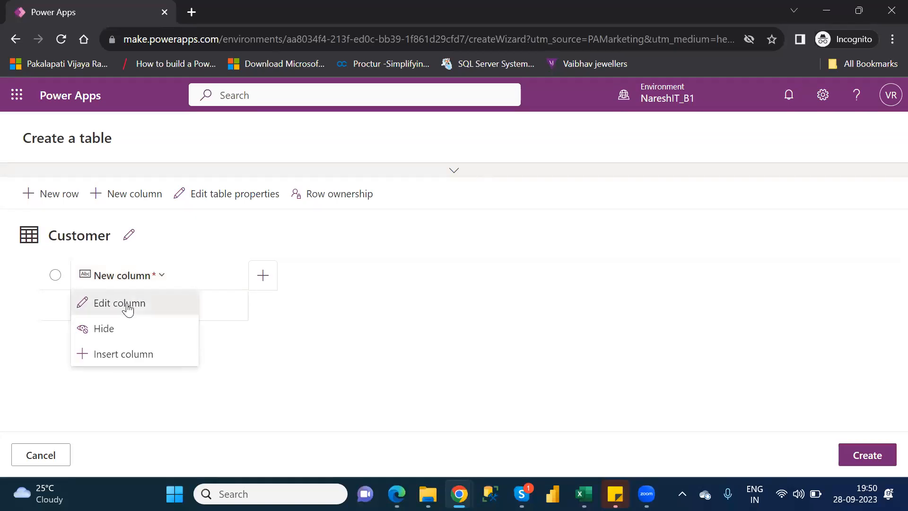
{"action": "left_click", "coordinate": [128, 304]}
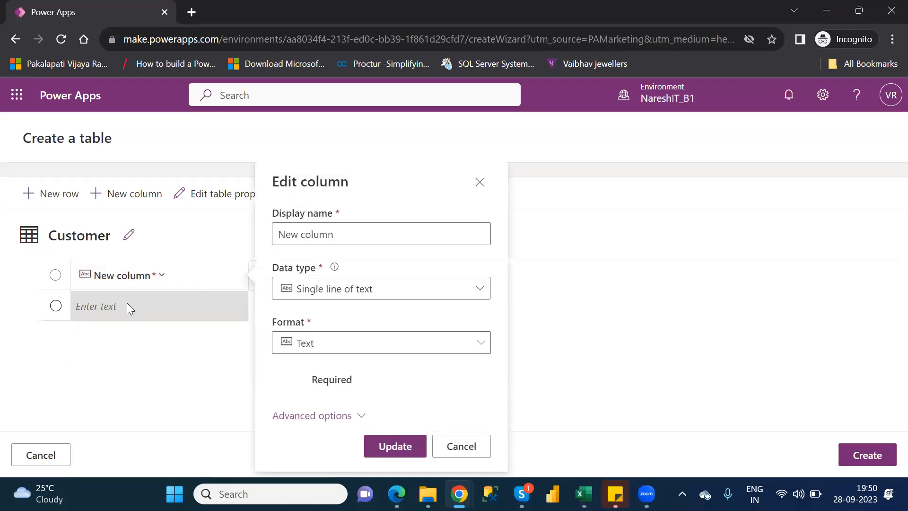
{"action": "left_click", "coordinate": [350, 237]}
{"action": "triple_click", "coordinate": [350, 237]}
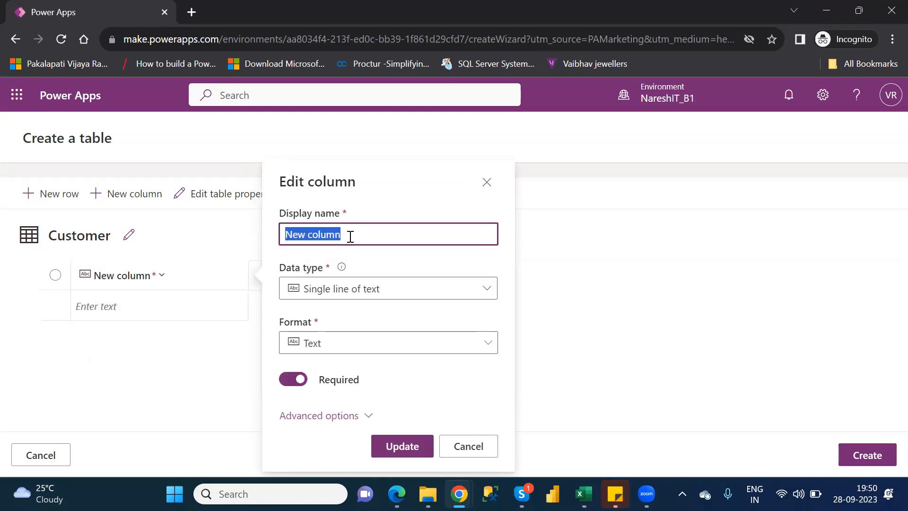
{"action": "key", "text": "ctrl+v"}
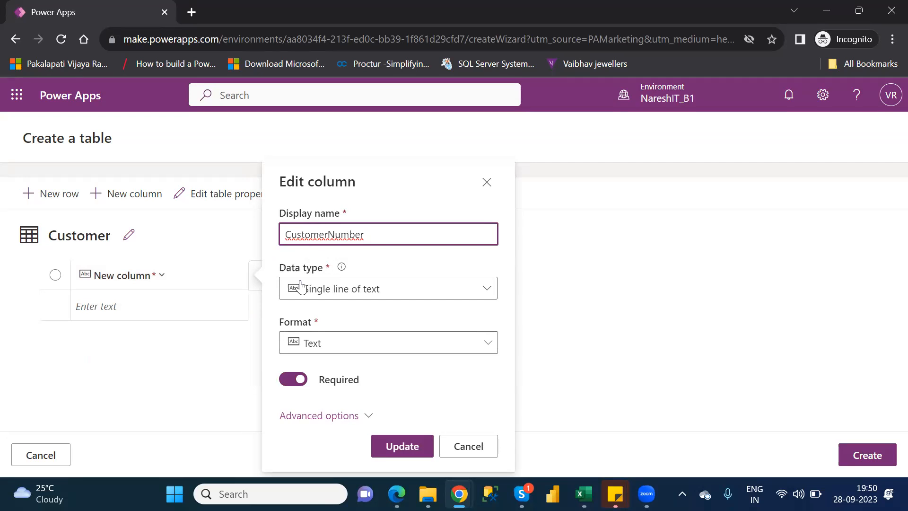
Try to set the CustomerNumber column's data type to Whole number, and update the column
{"action": "left_click", "coordinate": [363, 296]}
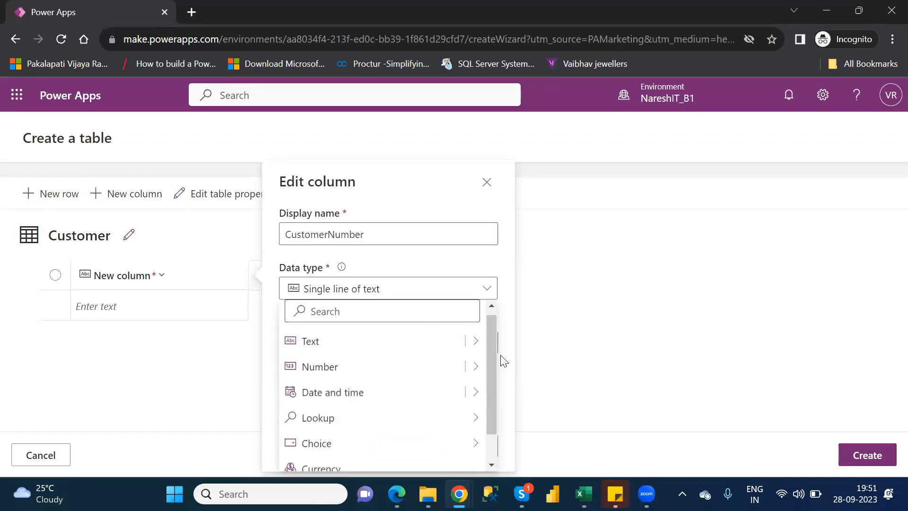
{"action": "left_click_drag", "start_coordinate": [495, 358], "coordinate": [495, 370]}
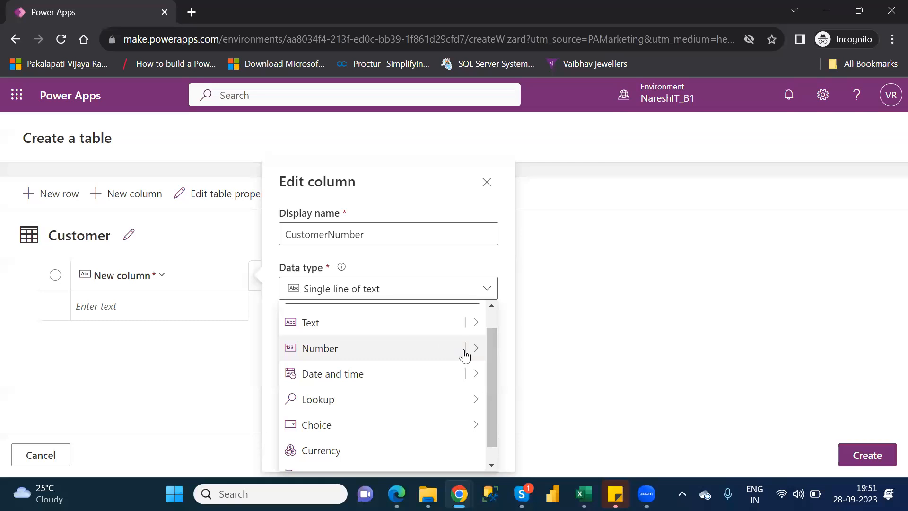
{"action": "left_click", "coordinate": [585, 495]}
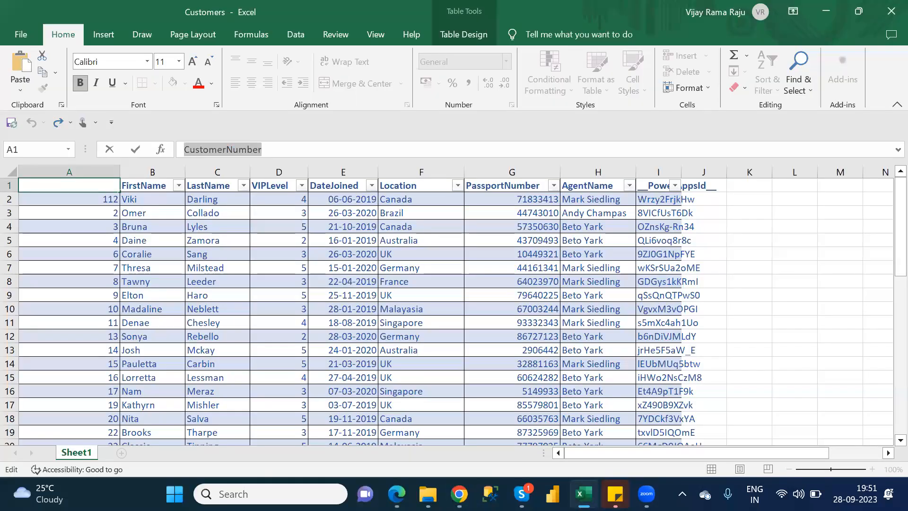
{"action": "left_click", "coordinate": [459, 494]}
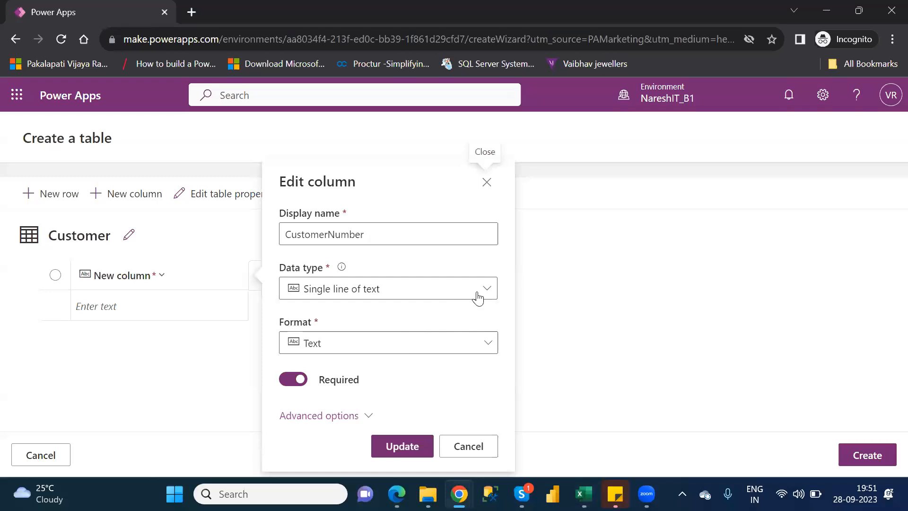
{"action": "left_click", "coordinate": [481, 297]}
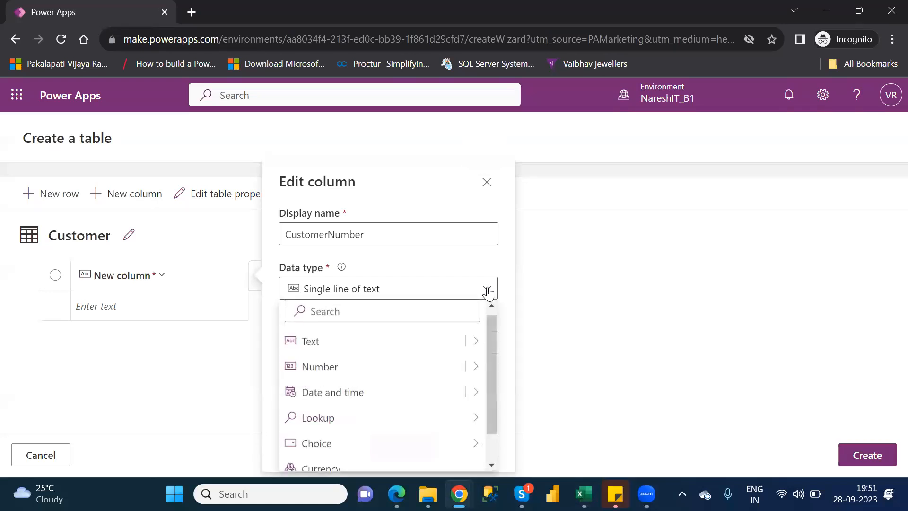
{"action": "mouse_move", "coordinate": [477, 368]}
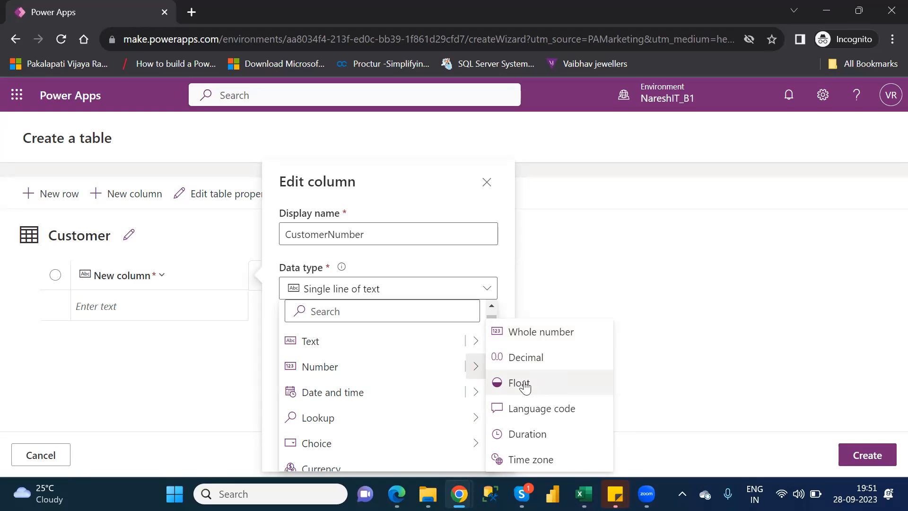
{"action": "left_click", "coordinate": [535, 340]}
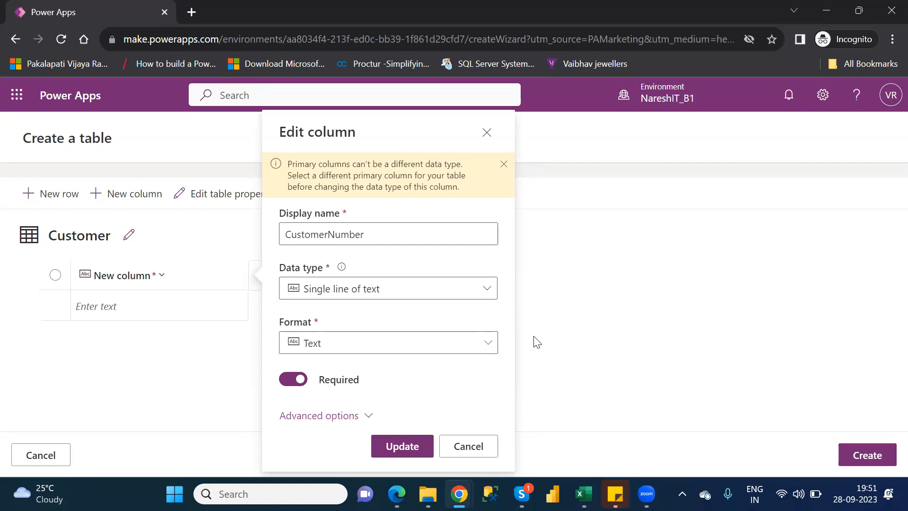
{"action": "left_click", "coordinate": [486, 289]}
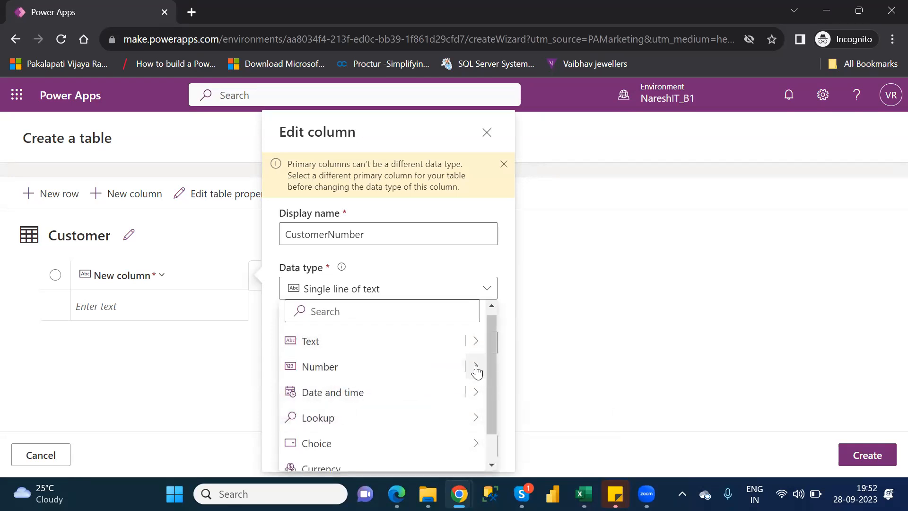
{"action": "left_click", "coordinate": [535, 340]}
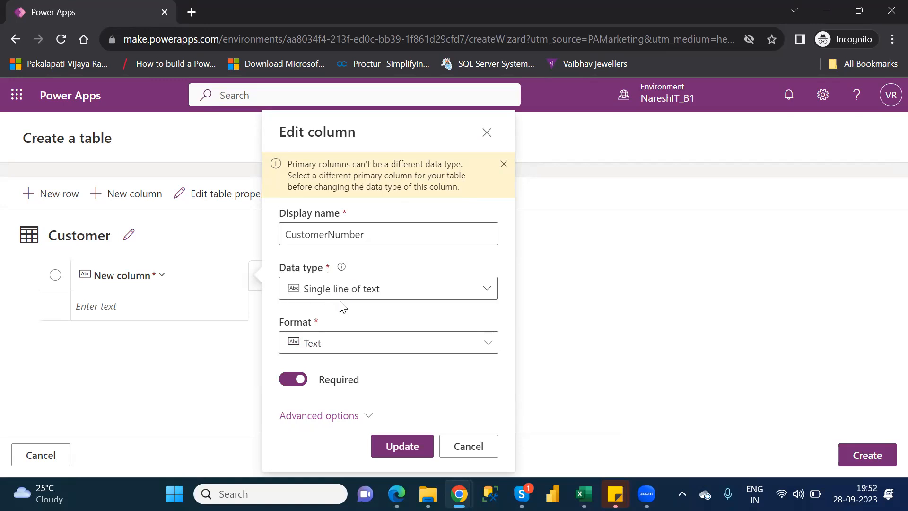
{"action": "left_click", "coordinate": [398, 454]}
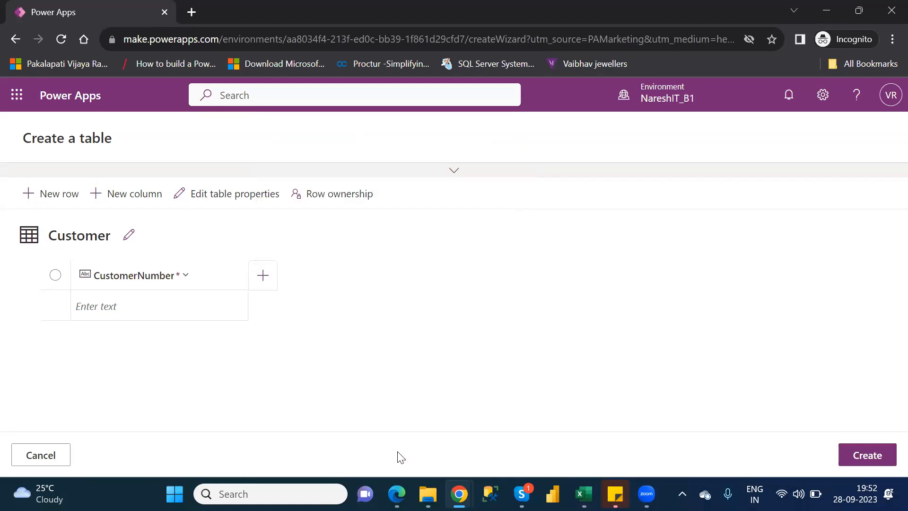
Start a new column in the Customer table and copy the FirstName header text from cell B1 of the Customers workbook in Excel
{"action": "left_click", "coordinate": [123, 197]}
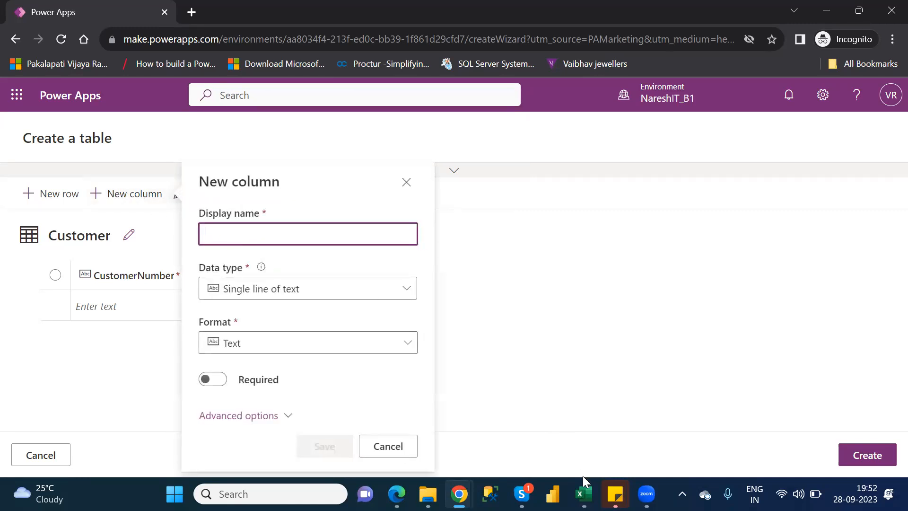
{"action": "left_click", "coordinate": [584, 494]}
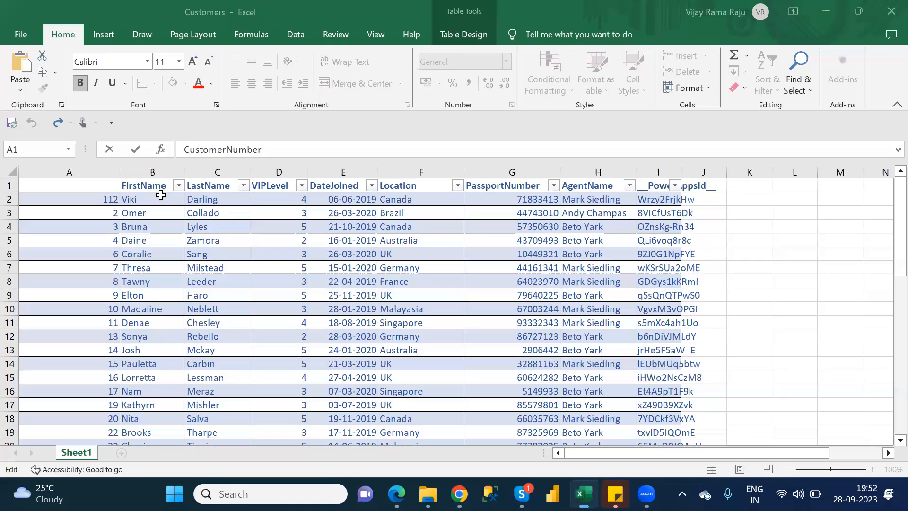
{"action": "left_click", "coordinate": [151, 186]}
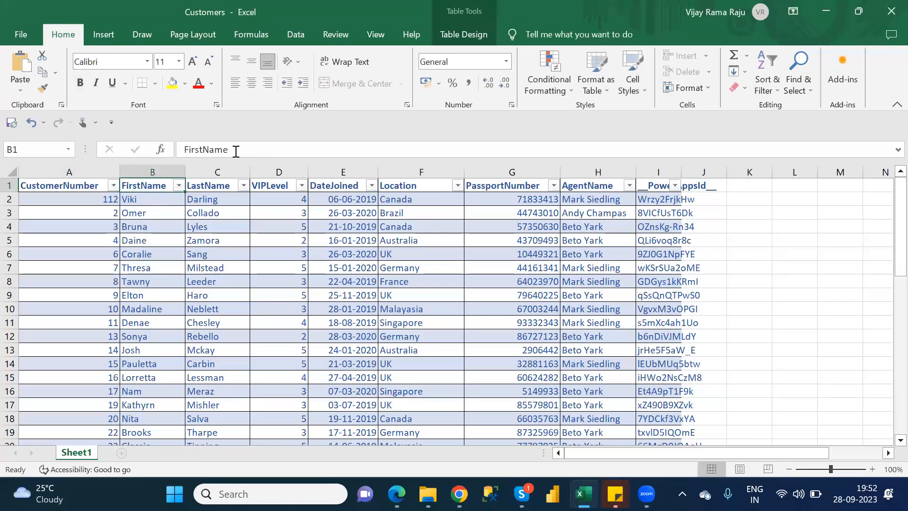
{"action": "left_click", "coordinate": [235, 151]}
{"action": "double_click", "coordinate": [236, 151]}
{"action": "key", "text": "ctrl+c"}
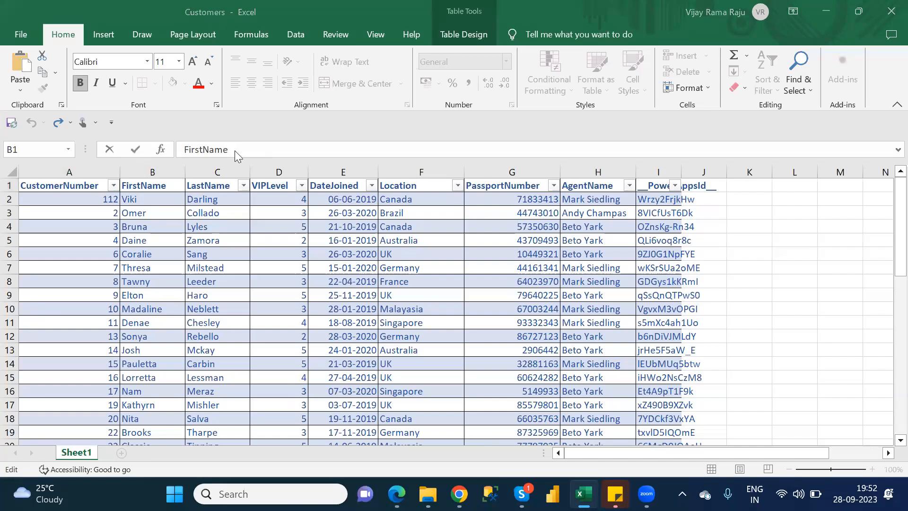
{"action": "key", "text": "alt+Tab"}
{"action": "left_click", "coordinate": [248, 227]}
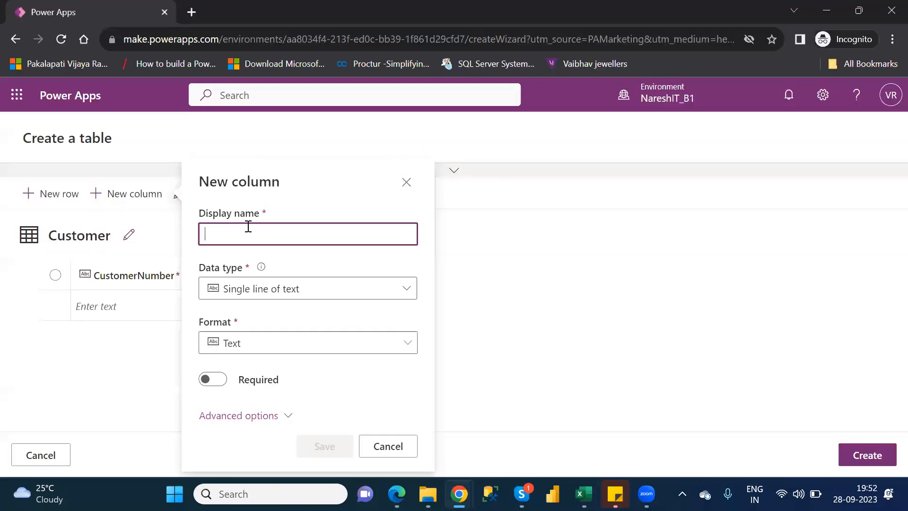
{"action": "key", "text": "ctrl+v"}
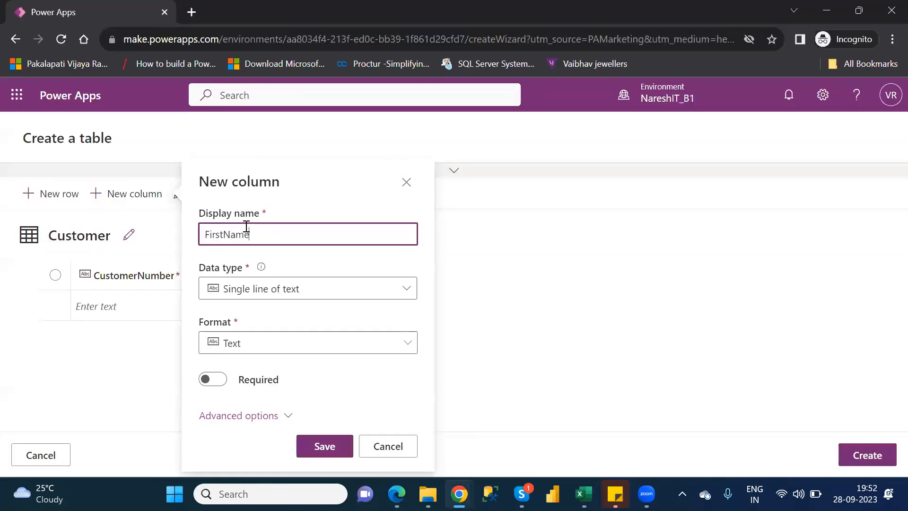
{"action": "left_click", "coordinate": [291, 298]}
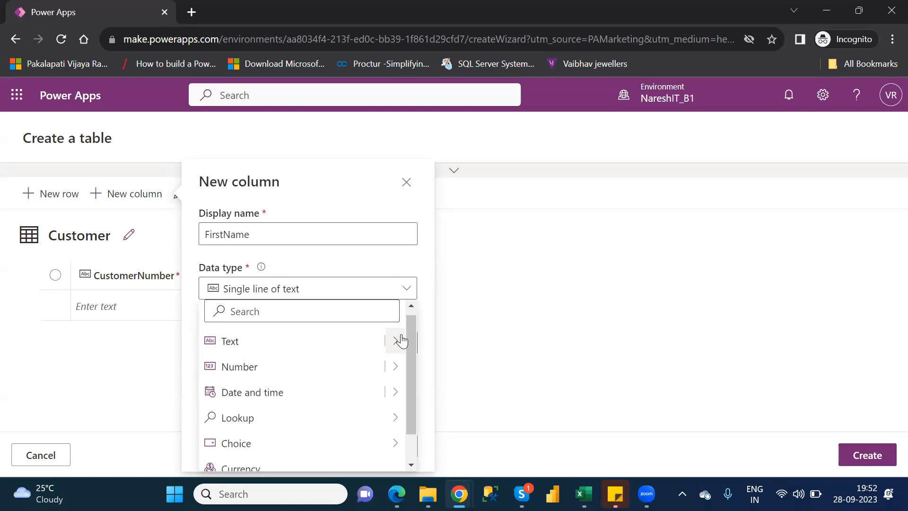
{"action": "mouse_move", "coordinate": [401, 341]}
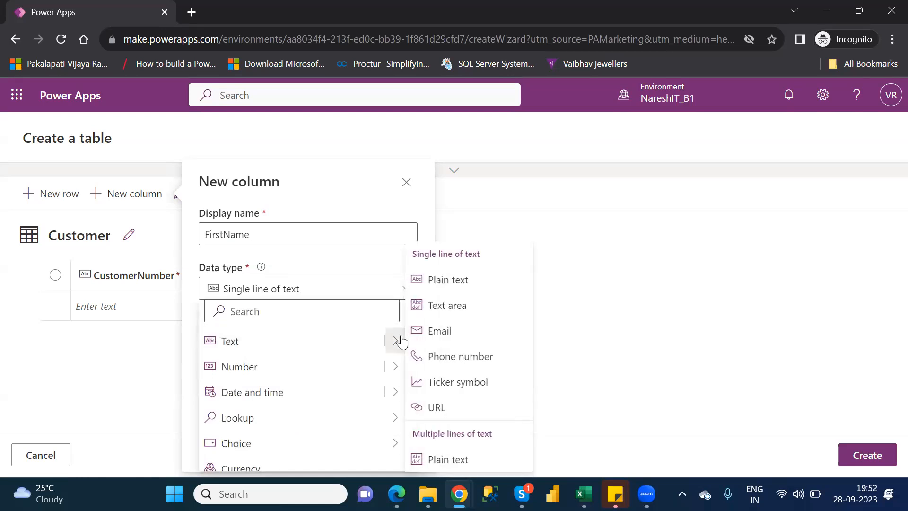
{"action": "left_click", "coordinate": [449, 287]}
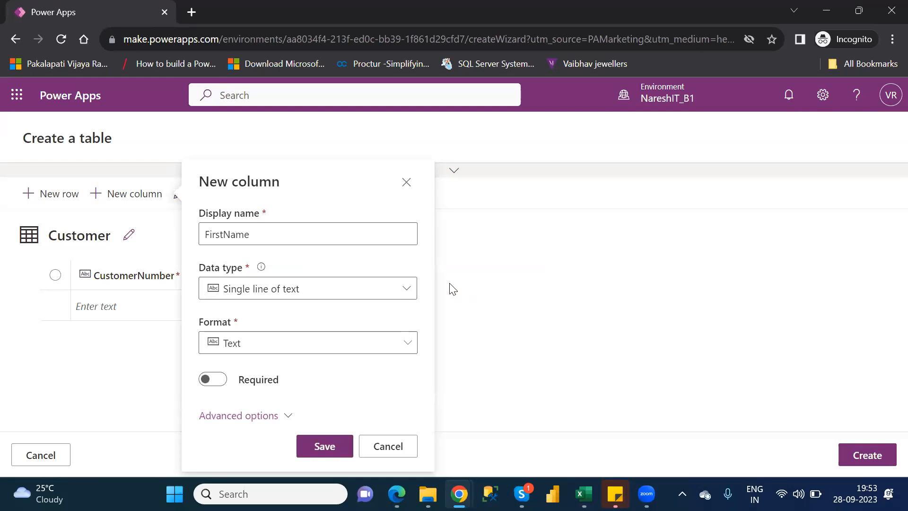
{"action": "left_click", "coordinate": [449, 283]}
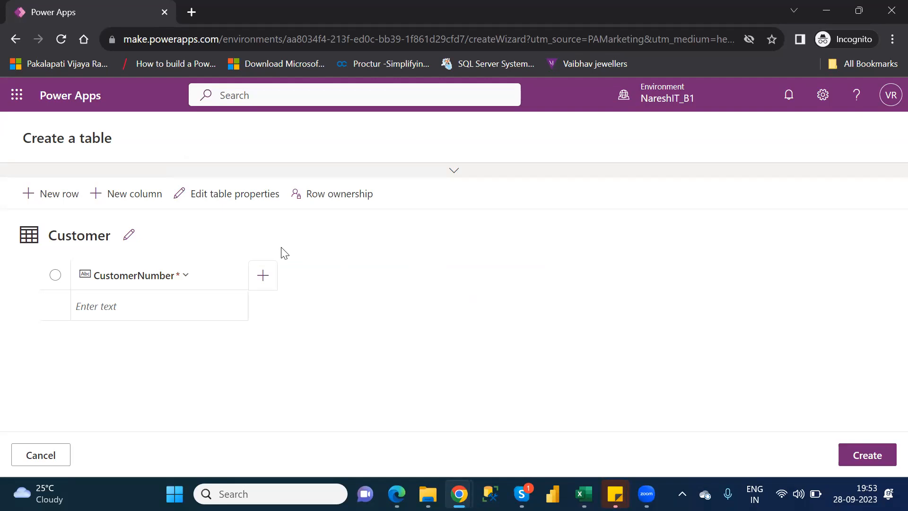
{"action": "left_click", "coordinate": [459, 492]}
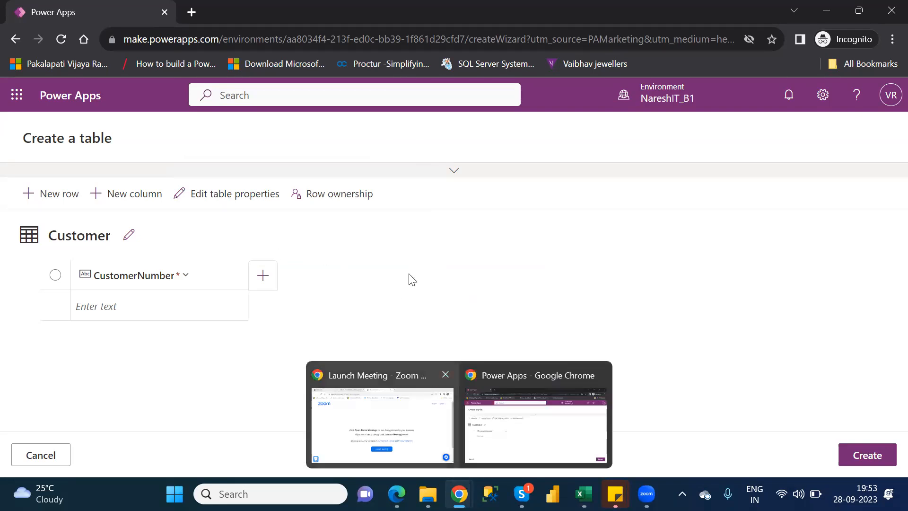
{"action": "left_click", "coordinate": [410, 278]}
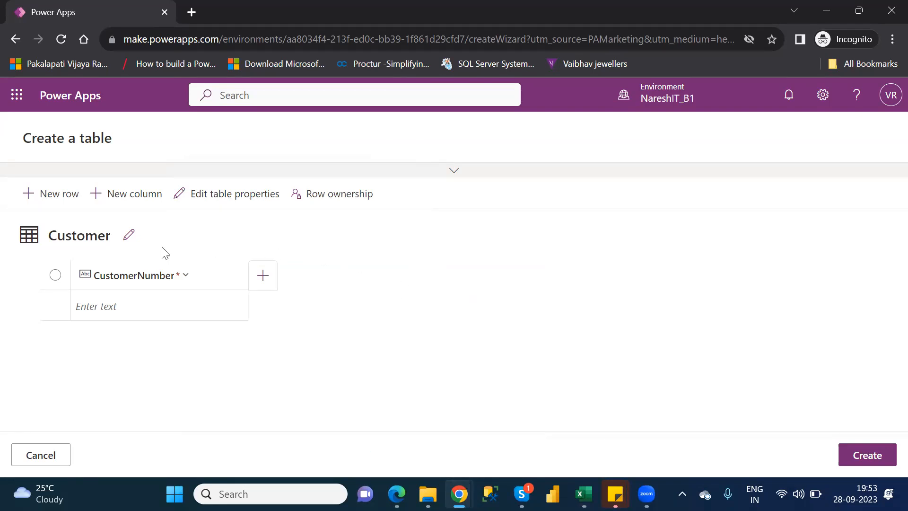
Add a required column named FirstName to the Customer table, review its advanced options, and save it
{"action": "left_click", "coordinate": [140, 205]}
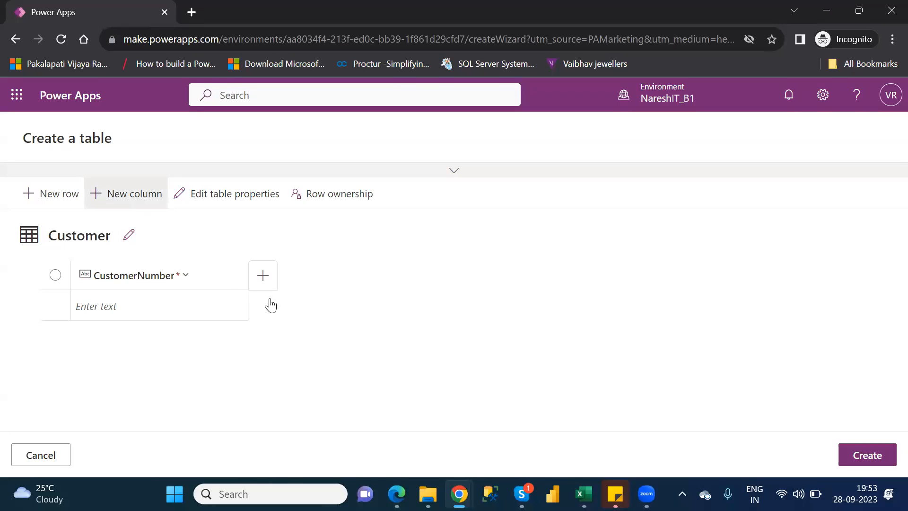
{"action": "left_click", "coordinate": [253, 236]}
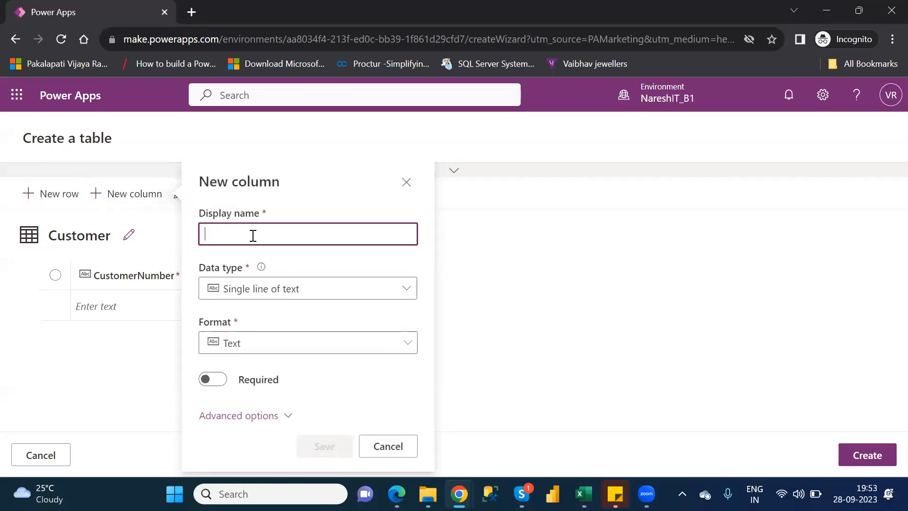
{"action": "type", "text": "FirstName"}
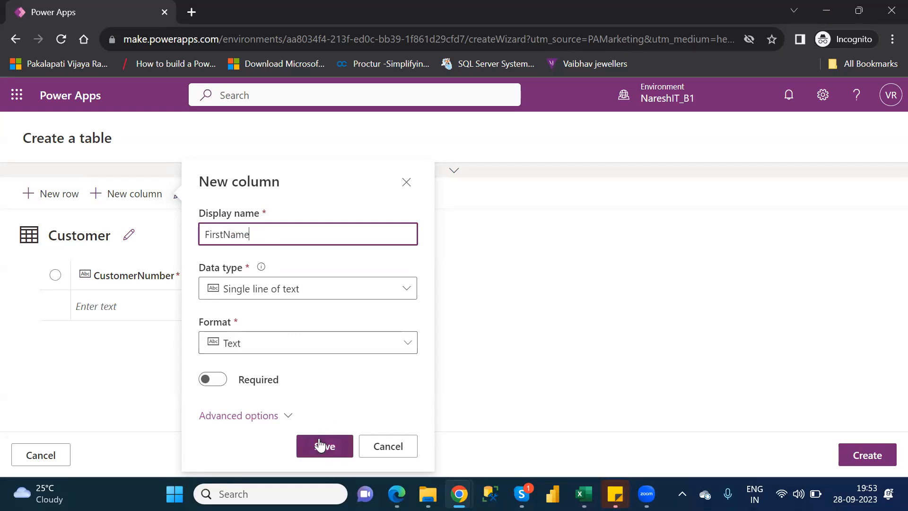
{"action": "left_click", "coordinate": [220, 379]}
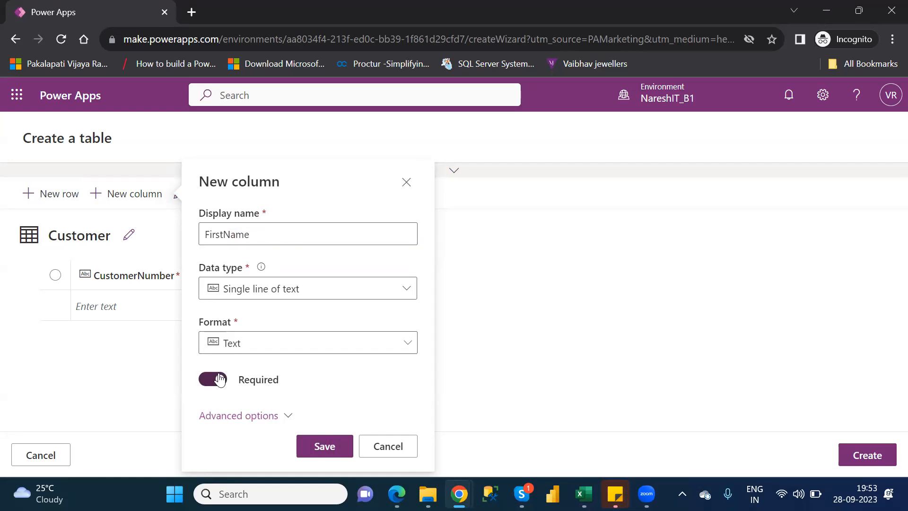
{"action": "left_click", "coordinate": [284, 416]}
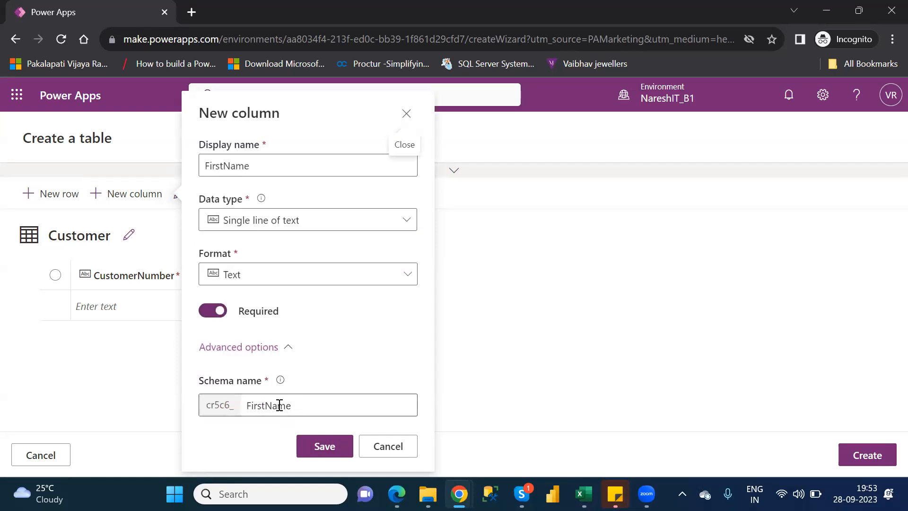
{"action": "left_click", "coordinate": [319, 447]}
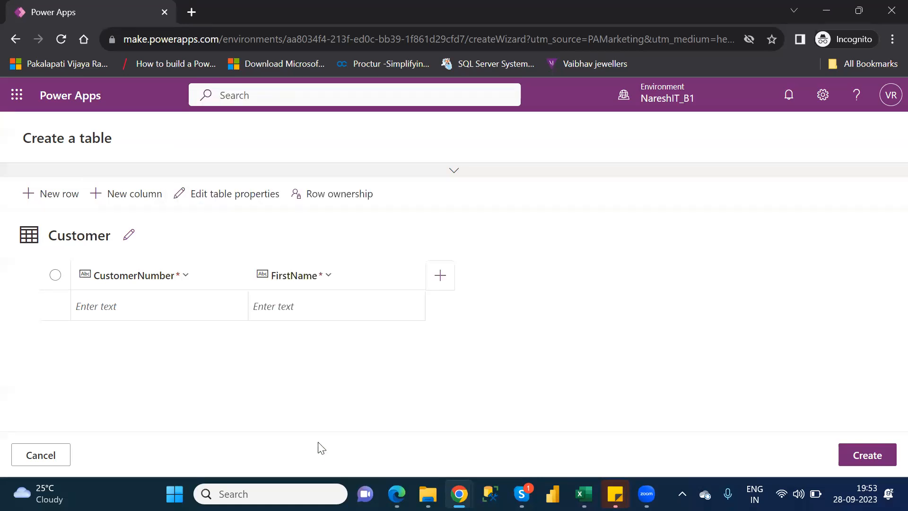
Start a new column in the Customer table and copy the LastName header text from cell C1 of the Customers workbook in Excel
{"action": "left_click", "coordinate": [139, 200]}
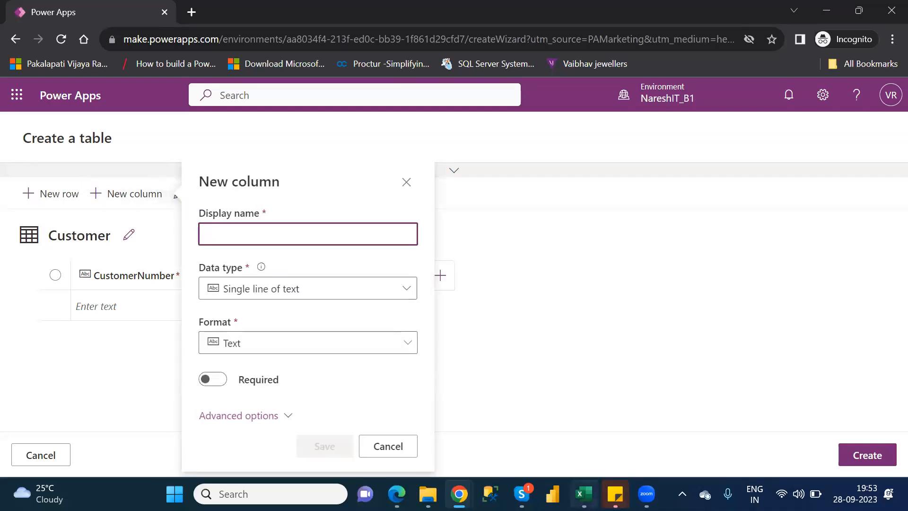
{"action": "key", "text": "alt+Tab"}
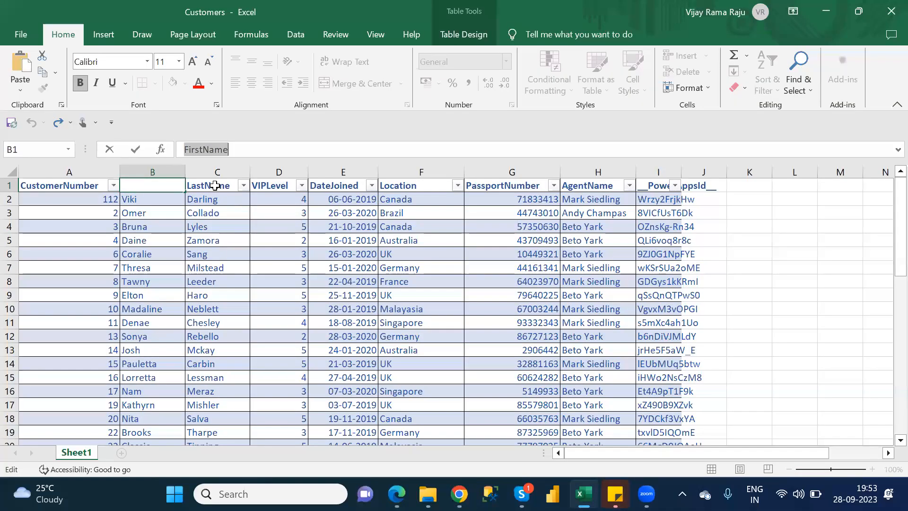
{"action": "left_click", "coordinate": [215, 185]}
{"action": "left_click", "coordinate": [232, 147]}
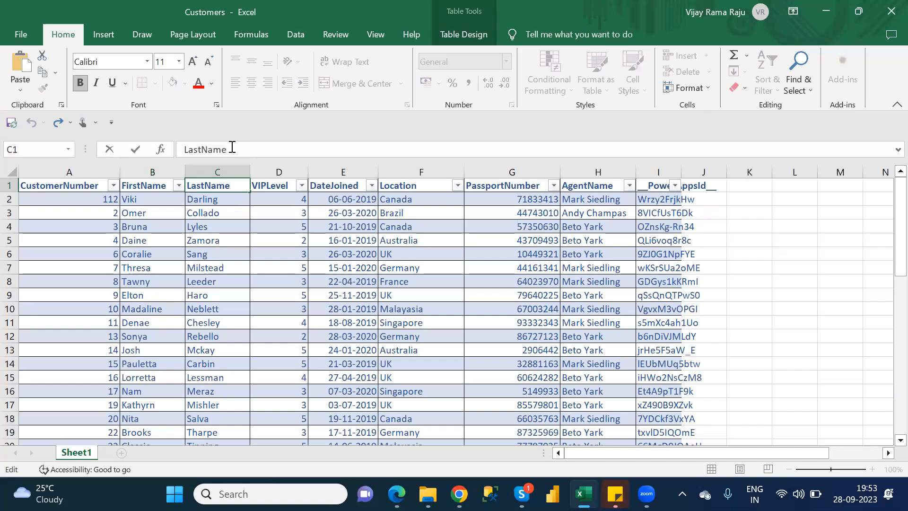
{"action": "double_click", "coordinate": [232, 148]}
{"action": "key", "text": "ctrl+c"}
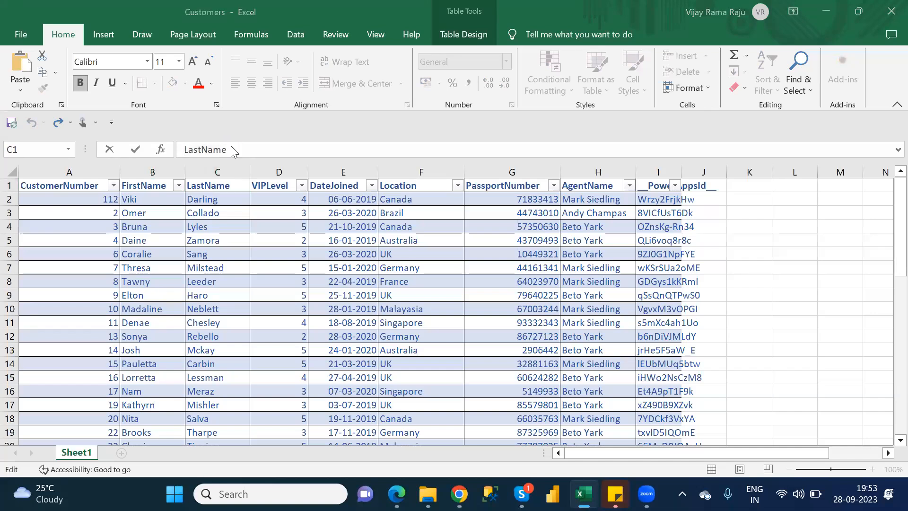
Return to Power Apps in Chrome, name the new column LastName, make it required, and save it
{"action": "key", "text": "alt+Tab"}
{"action": "left_click", "coordinate": [258, 231]}
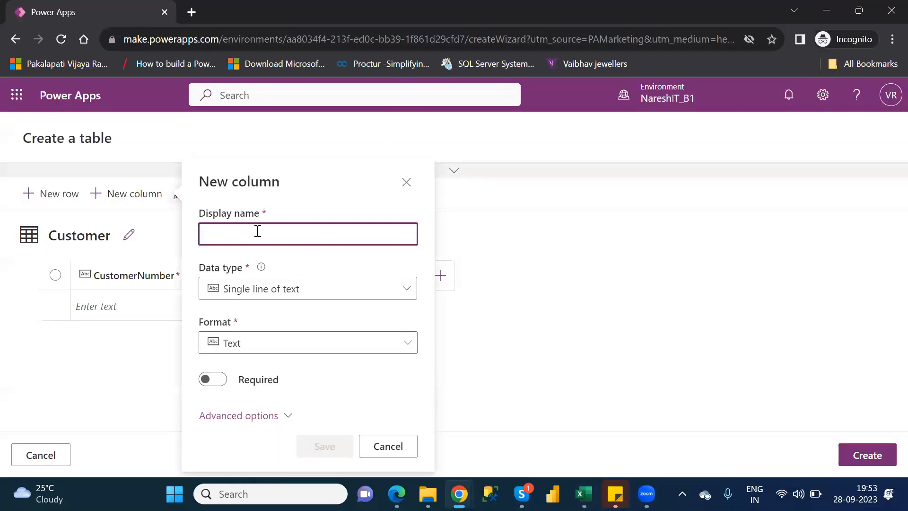
{"action": "key", "text": "ctrl+v"}
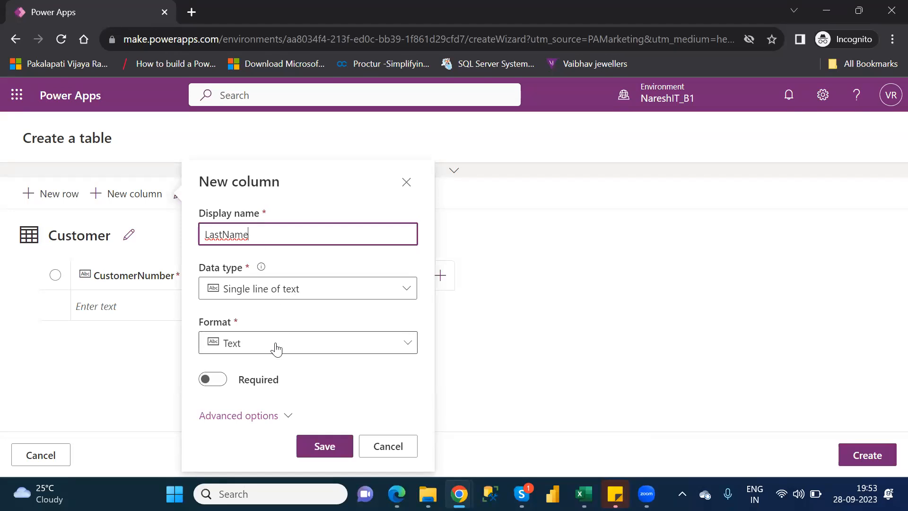
{"action": "left_click", "coordinate": [222, 381]}
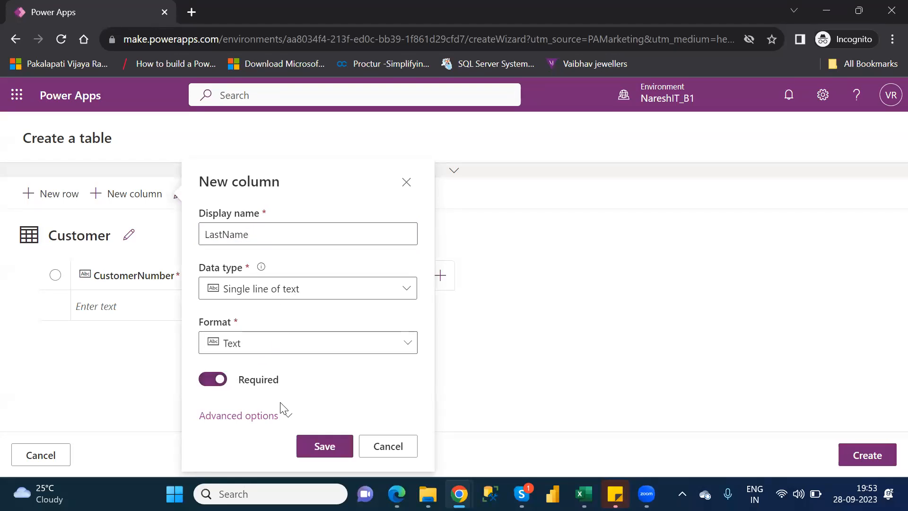
{"action": "left_click", "coordinate": [281, 416]}
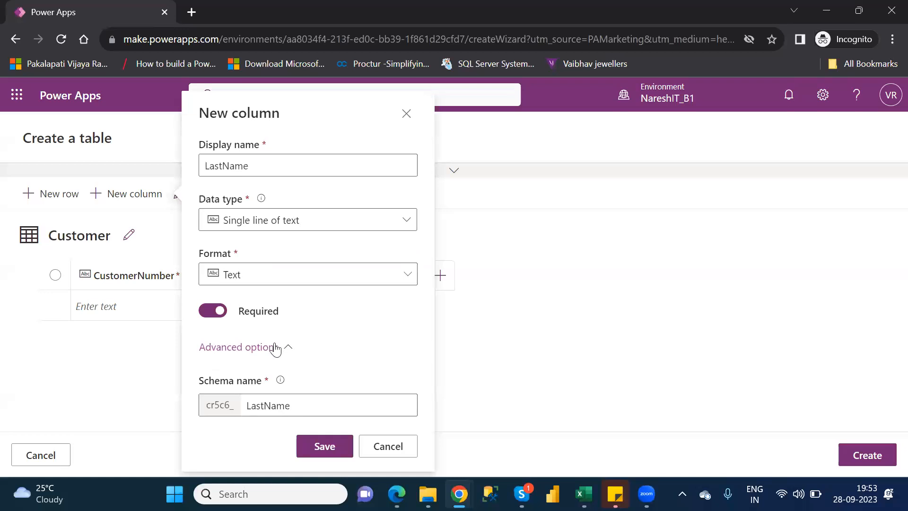
{"action": "left_click", "coordinate": [327, 446]}
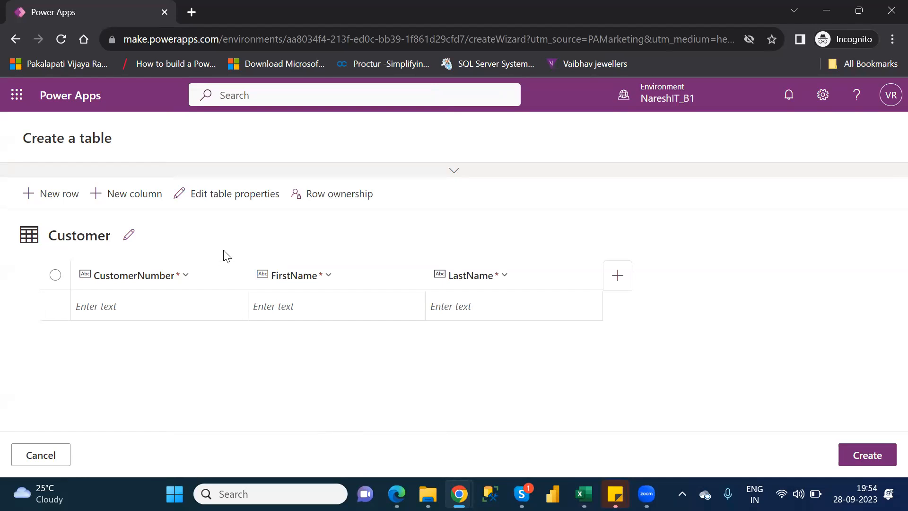
Switch to the Customers workbook in Excel and copy the VIPLevel header text from cell D1
{"action": "key", "text": "alt+Tab"}
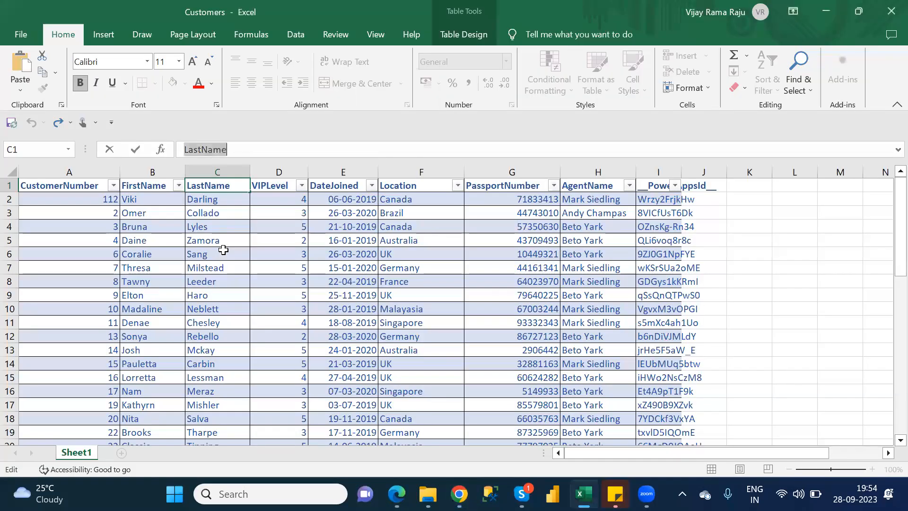
{"action": "left_click", "coordinate": [272, 188]}
{"action": "left_click", "coordinate": [240, 153]}
{"action": "double_click", "coordinate": [242, 153]}
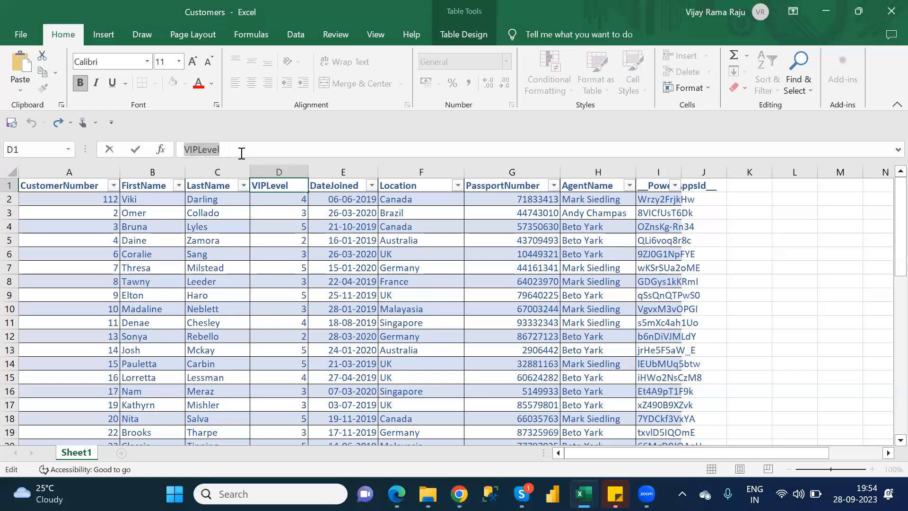
Return to Power Apps in Chrome and add a column named VIPLevel with the Whole number data type to the Customer table
{"action": "key", "text": "alt+Tab"}
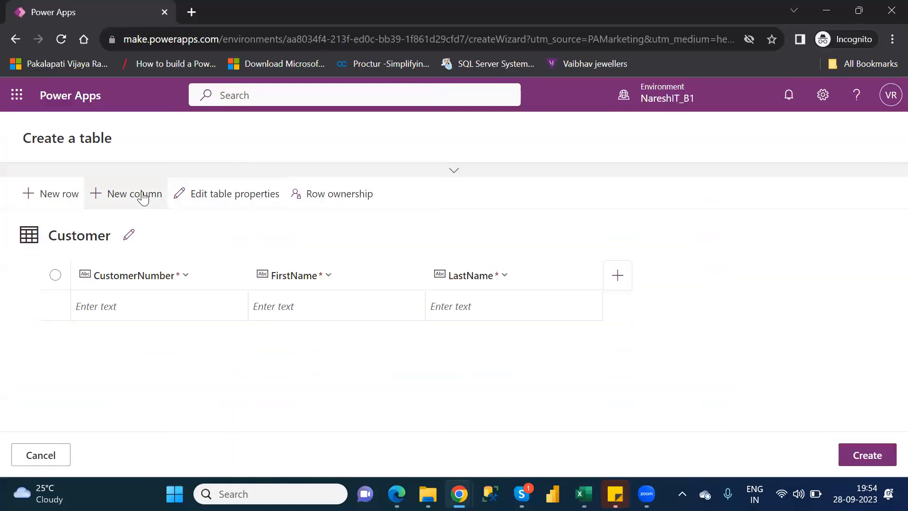
{"action": "left_click", "coordinate": [143, 198]}
{"action": "left_click", "coordinate": [277, 231]}
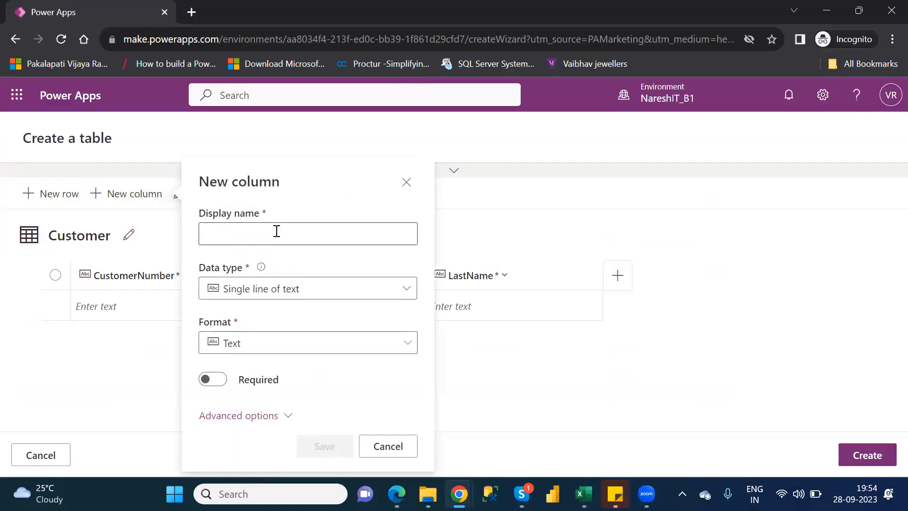
{"action": "key", "text": "ctrl+v"}
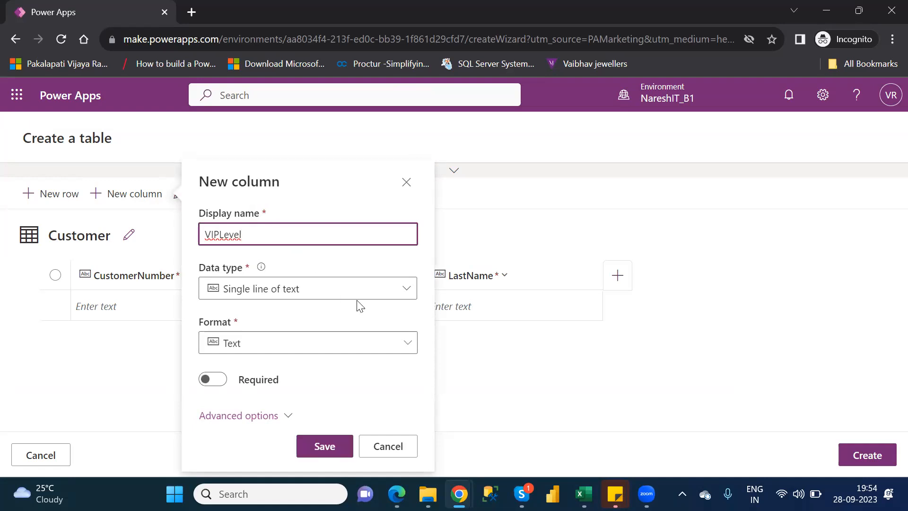
{"action": "left_click", "coordinate": [408, 289]}
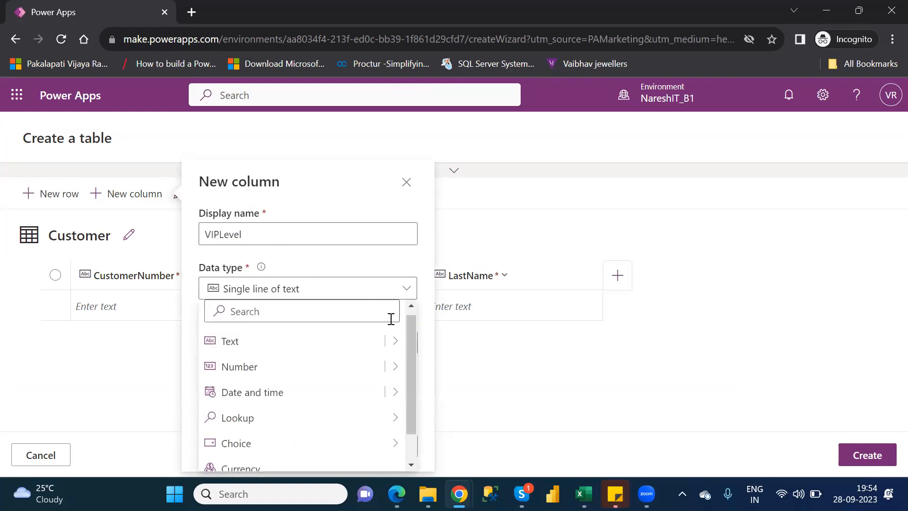
{"action": "mouse_move", "coordinate": [396, 370]}
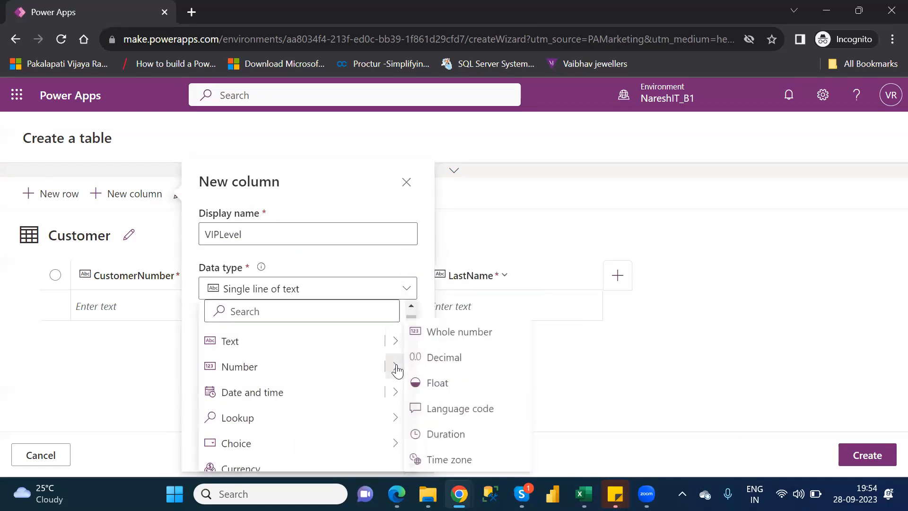
{"action": "left_click", "coordinate": [472, 340]}
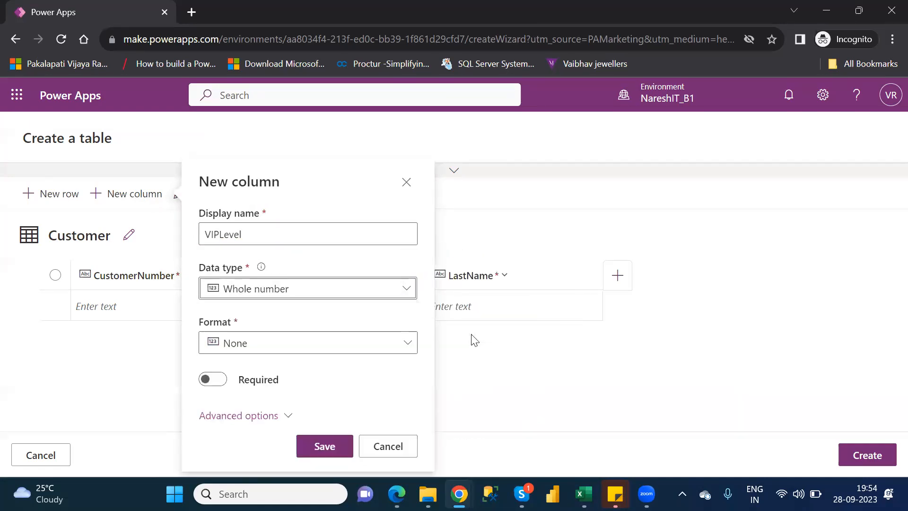
{"action": "left_click", "coordinate": [316, 452]}
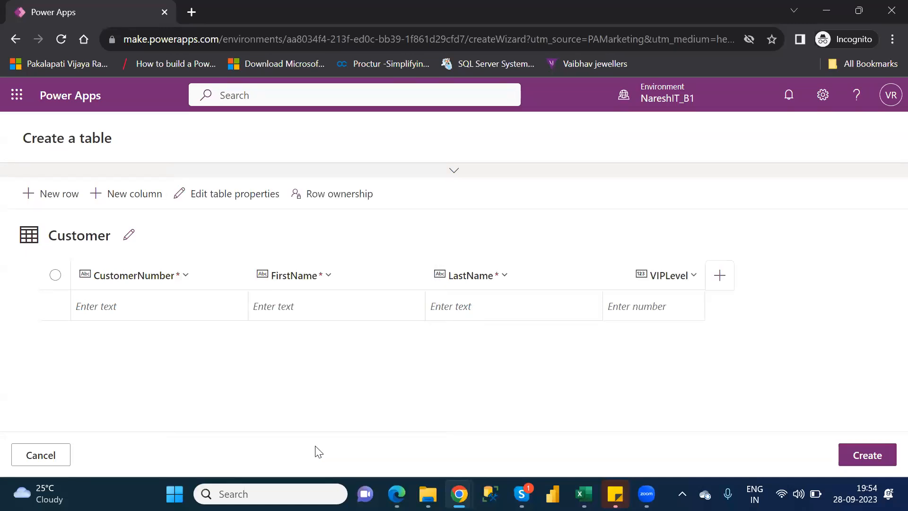
Start a new column in the Customer table and copy the DateJoined header text from cell E1 of the Customers workbook in Excel
{"action": "left_click", "coordinate": [143, 203]}
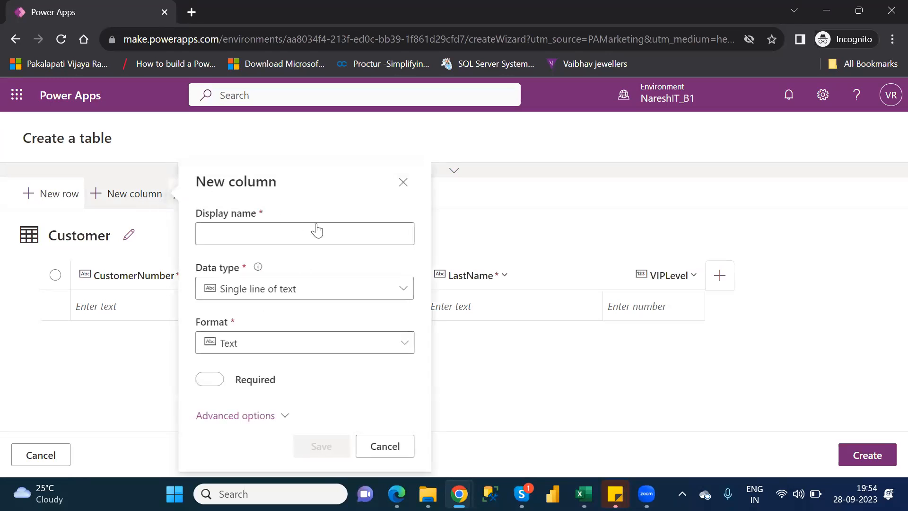
{"action": "left_click", "coordinate": [584, 493]}
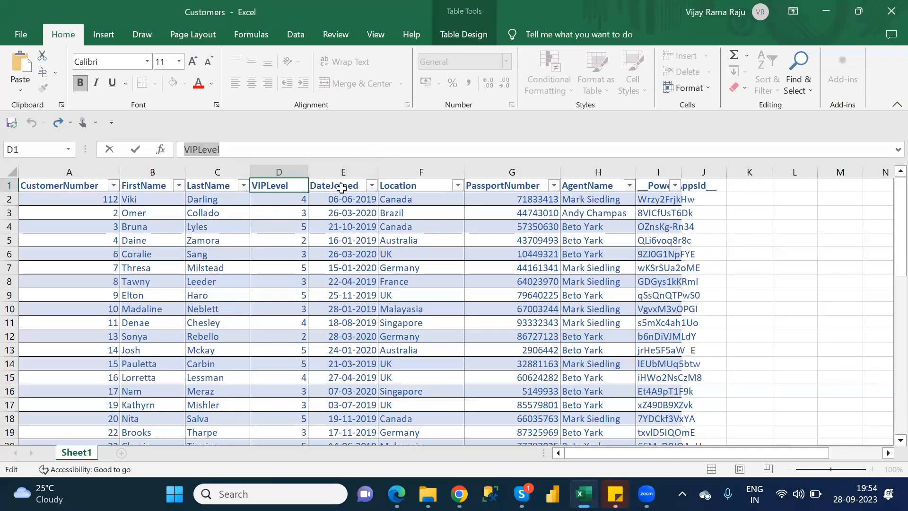
{"action": "left_click", "coordinate": [341, 187]}
{"action": "left_click", "coordinate": [255, 149]}
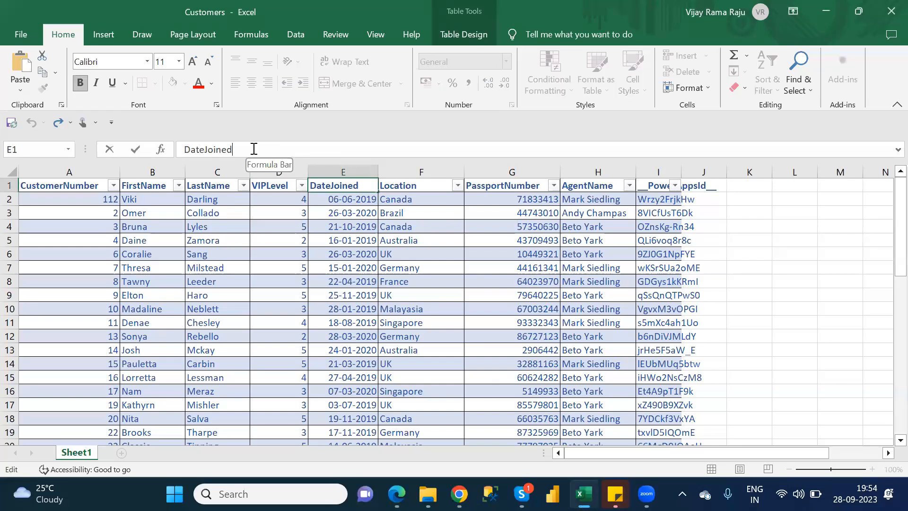
{"action": "double_click", "coordinate": [254, 148]}
{"action": "key", "text": "ctrl+c"}
{"action": "key", "text": "Escape"}
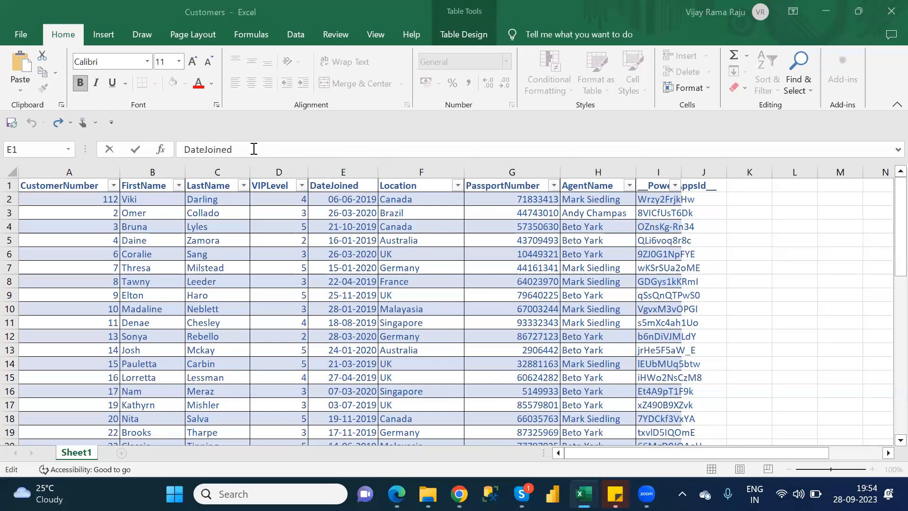
Return to Power Apps in Chrome, name the new column DateJoined, set it to Date only, make it required, and save it
{"action": "key", "text": "alt+Tab"}
{"action": "left_click", "coordinate": [235, 226]}
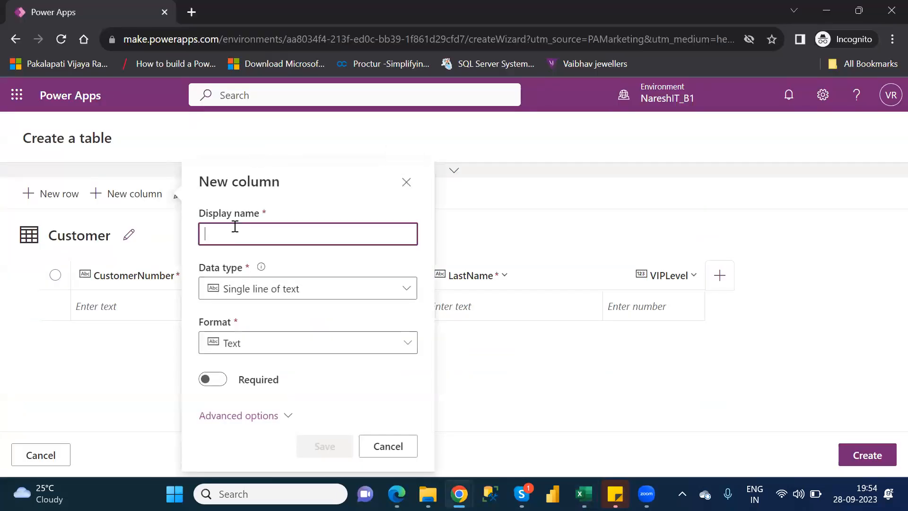
{"action": "key", "text": "ctrl+v"}
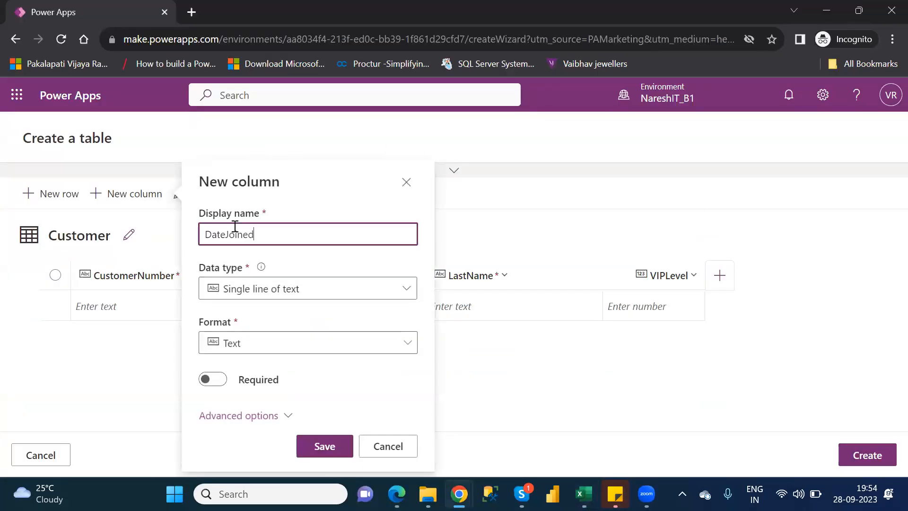
{"action": "left_click", "coordinate": [408, 289]}
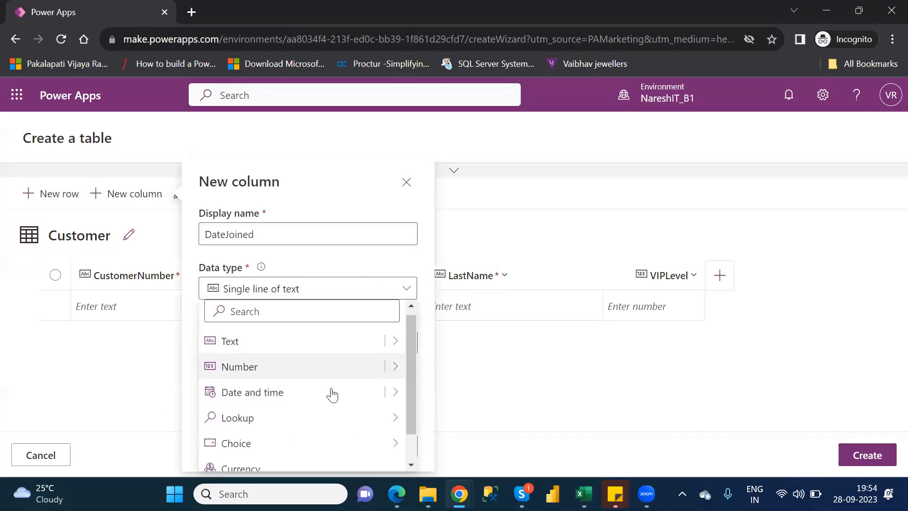
{"action": "mouse_move", "coordinate": [394, 399]}
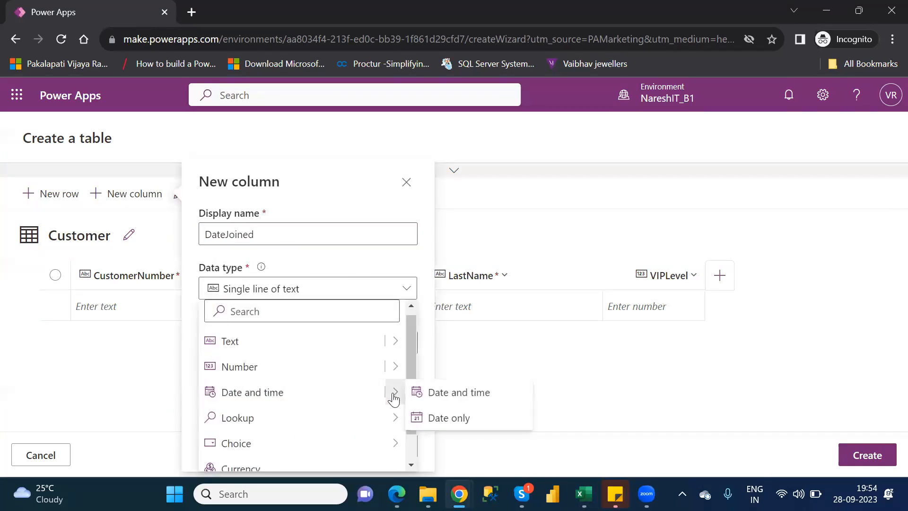
{"action": "left_click", "coordinate": [450, 421]}
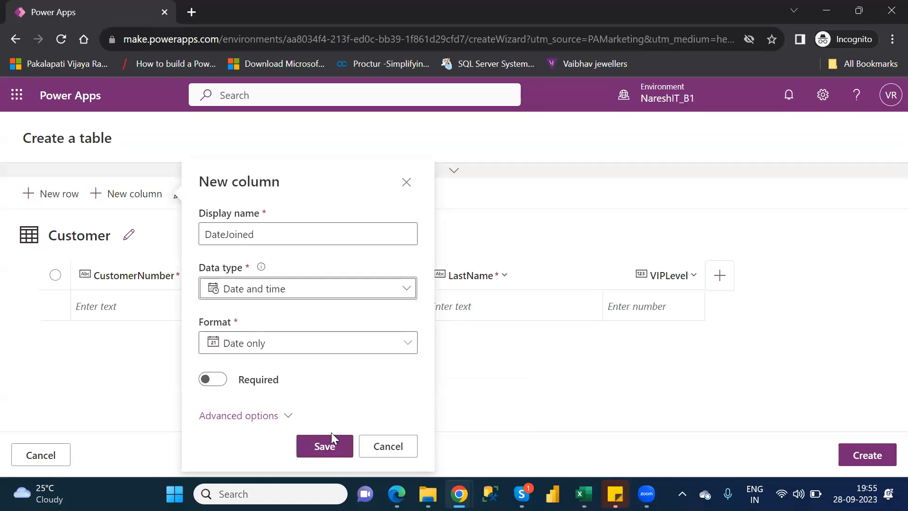
{"action": "left_click", "coordinate": [215, 383]}
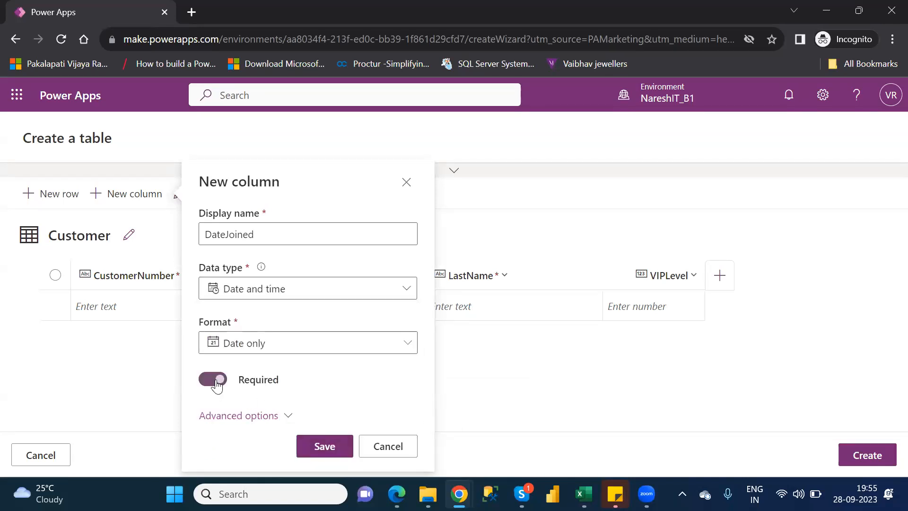
{"action": "left_click", "coordinate": [327, 450]}
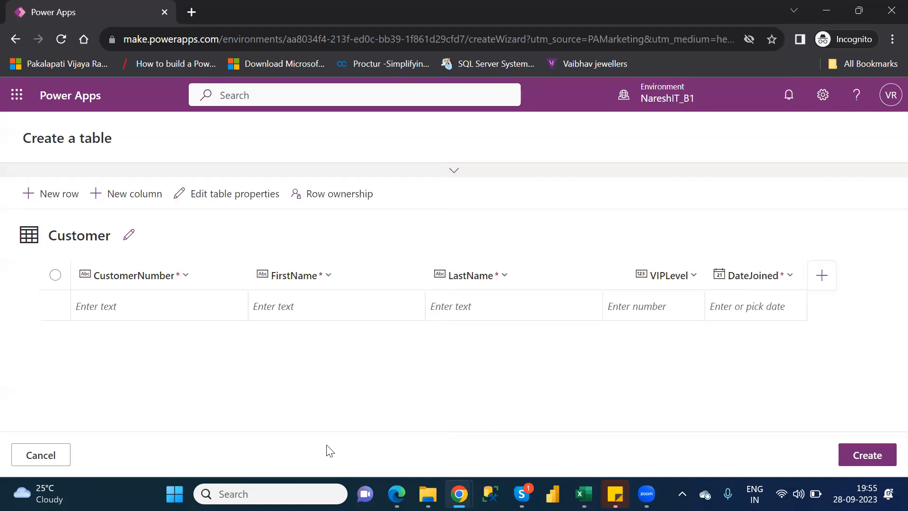
Edit the VIPLevel column of the Customer table to make it required, and update it
{"action": "left_click", "coordinate": [693, 277]}
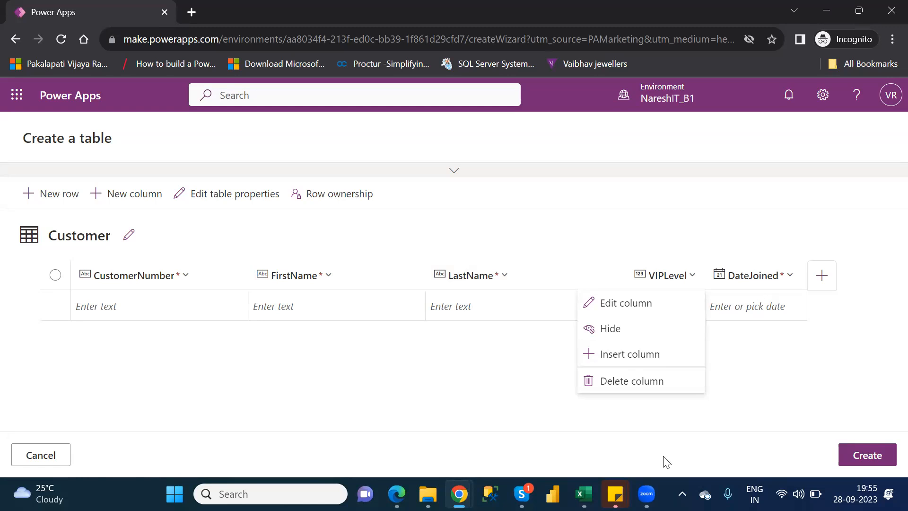
{"action": "left_click", "coordinate": [741, 417]}
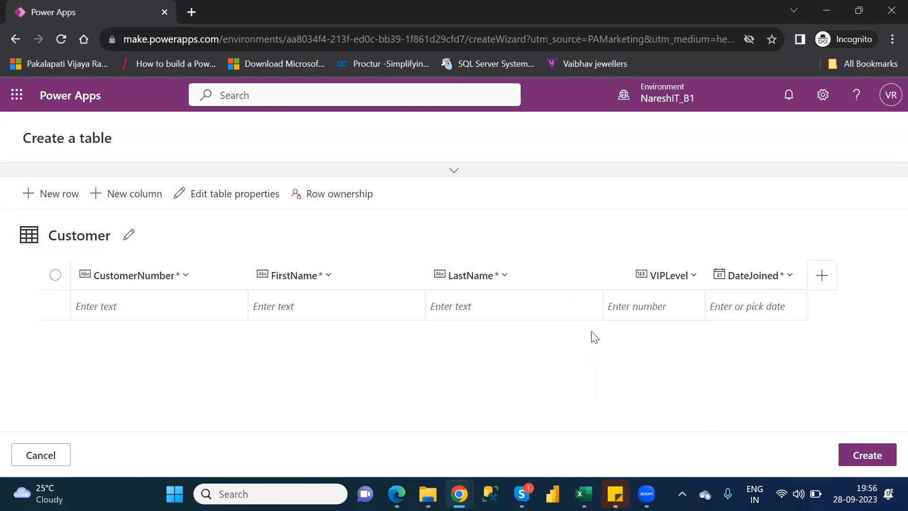
{"action": "left_click", "coordinate": [503, 277]}
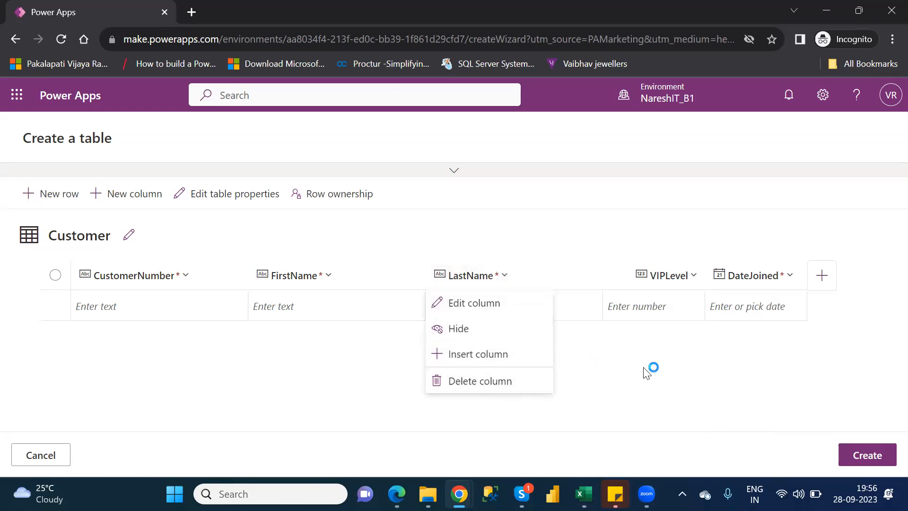
{"action": "left_click", "coordinate": [681, 279]}
{"action": "left_click", "coordinate": [680, 279]}
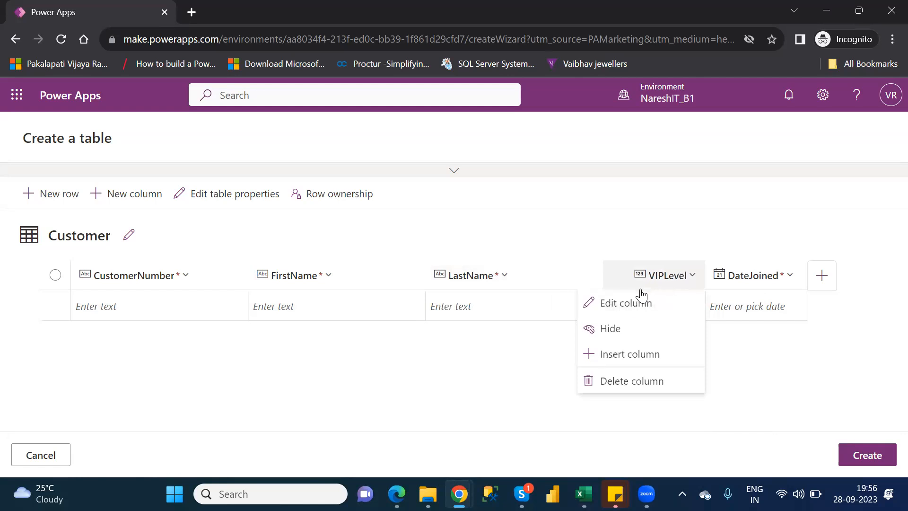
{"action": "left_click", "coordinate": [619, 305]}
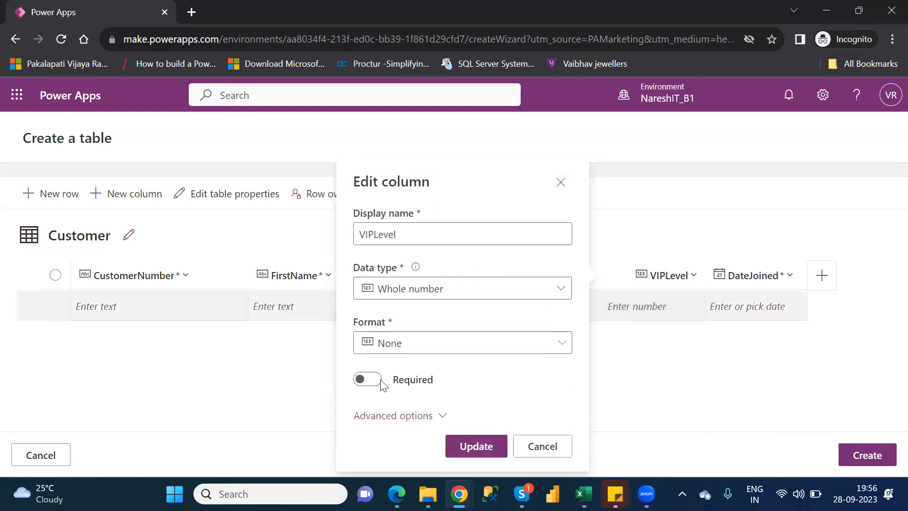
{"action": "left_click", "coordinate": [368, 380]}
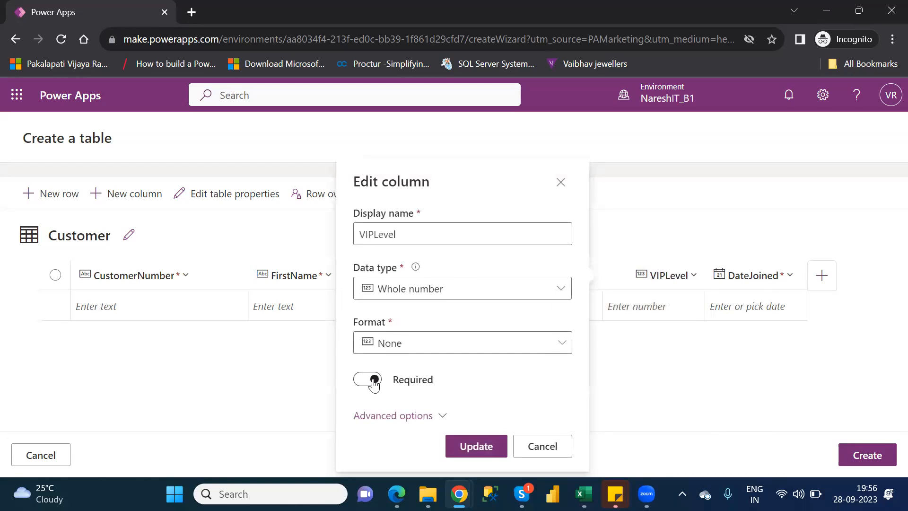
{"action": "left_click", "coordinate": [485, 447]}
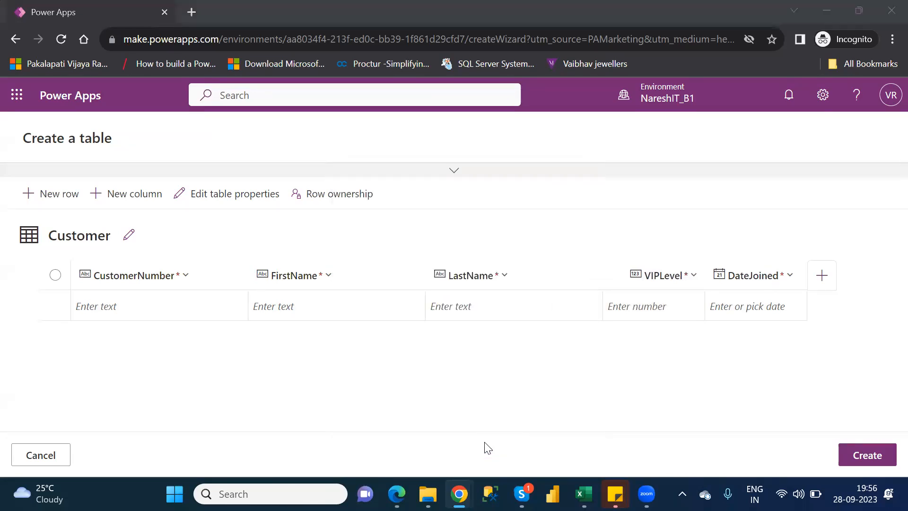
Switch to the Customers workbook in Excel and copy the Location header text from cell F1
{"action": "key", "text": "alt+Tab"}
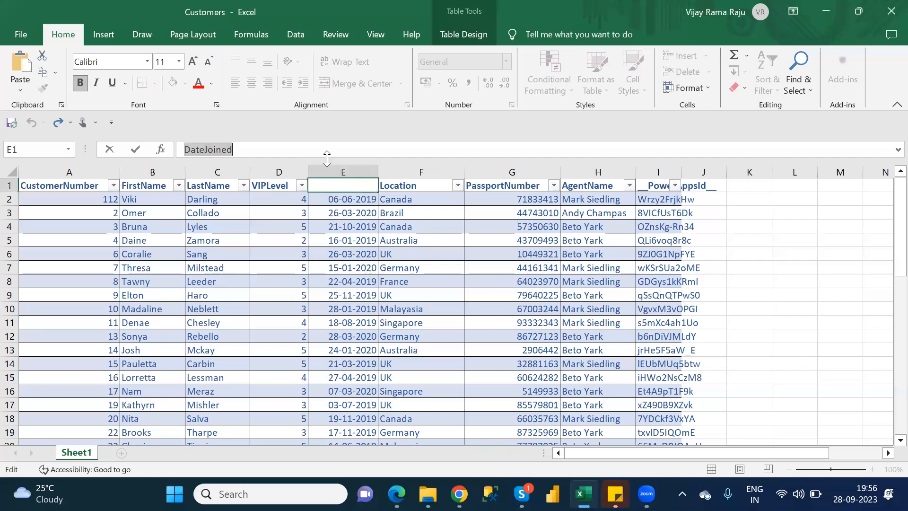
{"action": "left_click", "coordinate": [405, 192]}
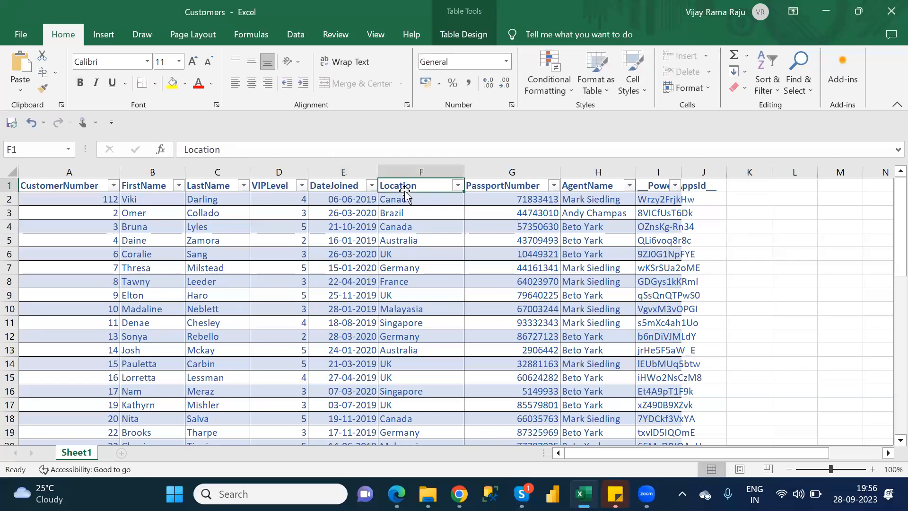
{"action": "left_click", "coordinate": [310, 154]}
{"action": "double_click", "coordinate": [304, 150]}
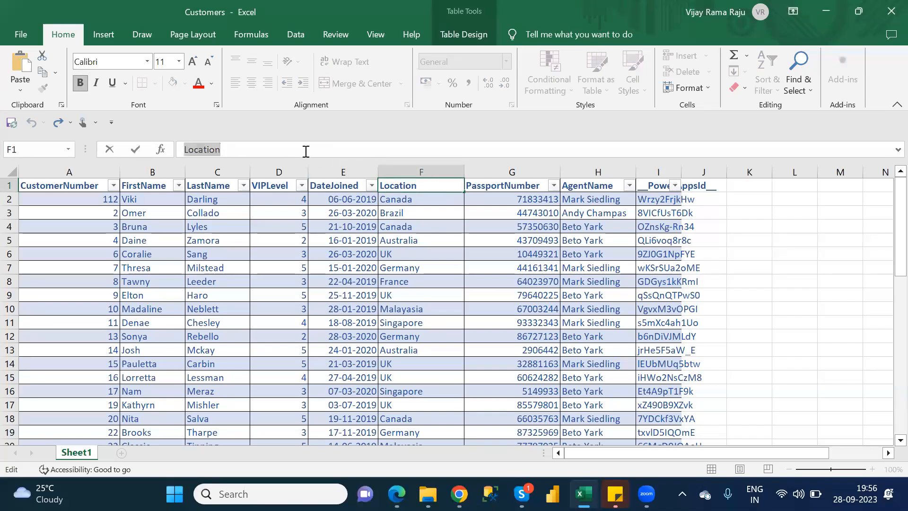
{"action": "key", "text": "ctrl+c"}
{"action": "key", "text": "Escape"}
Return to Power Apps in Chrome and add a required column named Location as single-line plain text to the Customer table
{"action": "key", "text": "alt+Tab"}
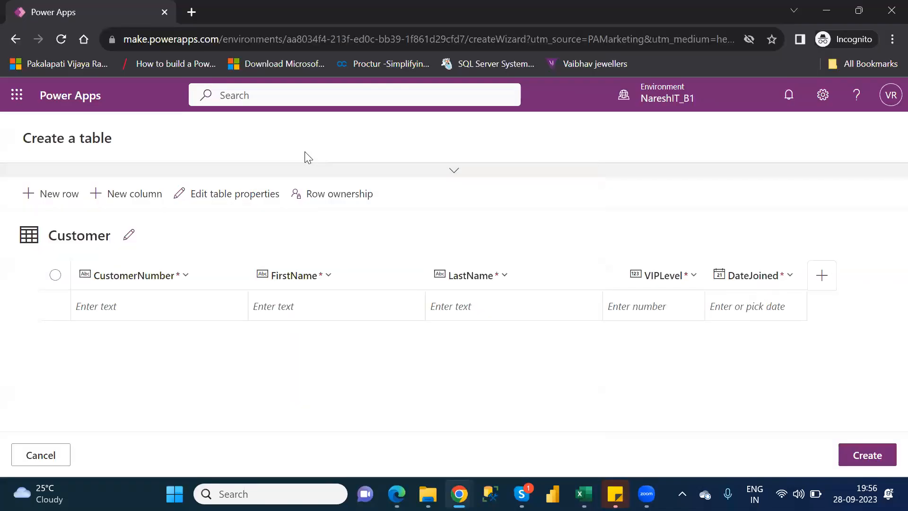
{"action": "left_click", "coordinate": [131, 198]}
{"action": "left_click", "coordinate": [226, 234]}
{"action": "type", "text": "Location"}
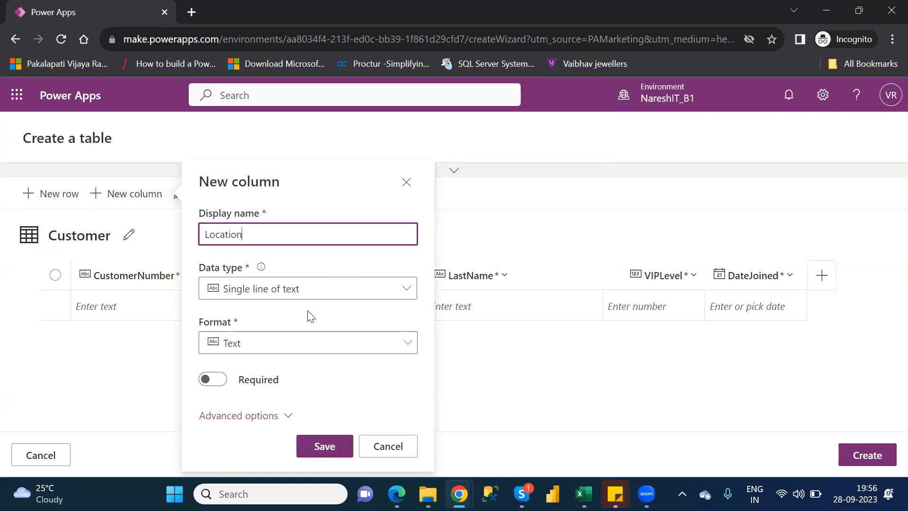
{"action": "left_click", "coordinate": [219, 384]}
{"action": "left_click", "coordinate": [218, 381]}
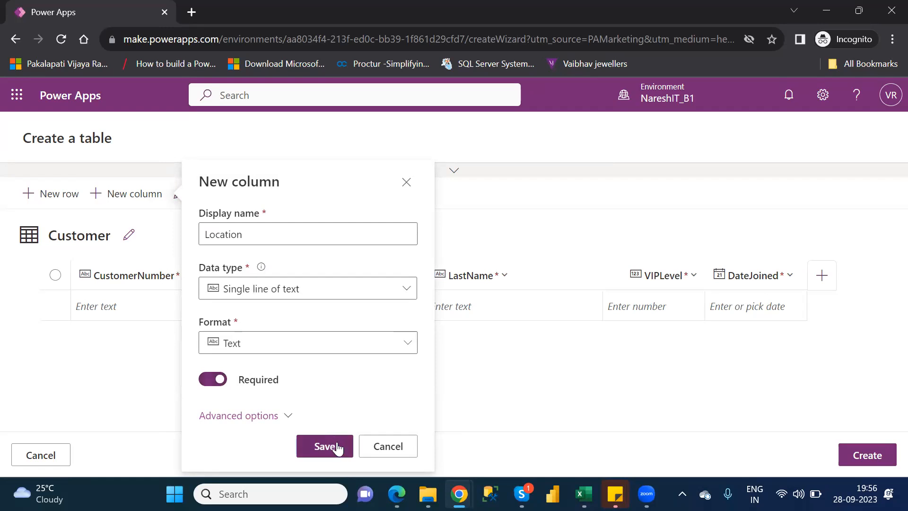
{"action": "left_click", "coordinate": [319, 292]}
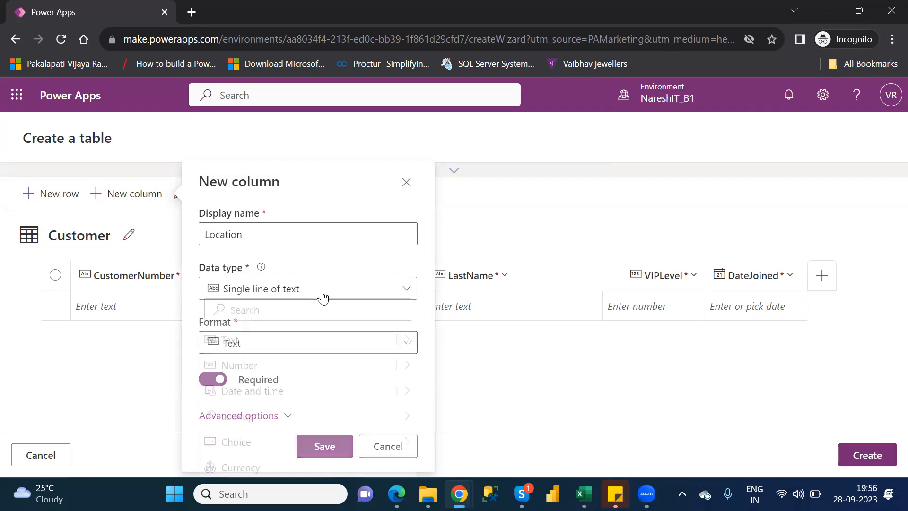
{"action": "mouse_move", "coordinate": [394, 347]}
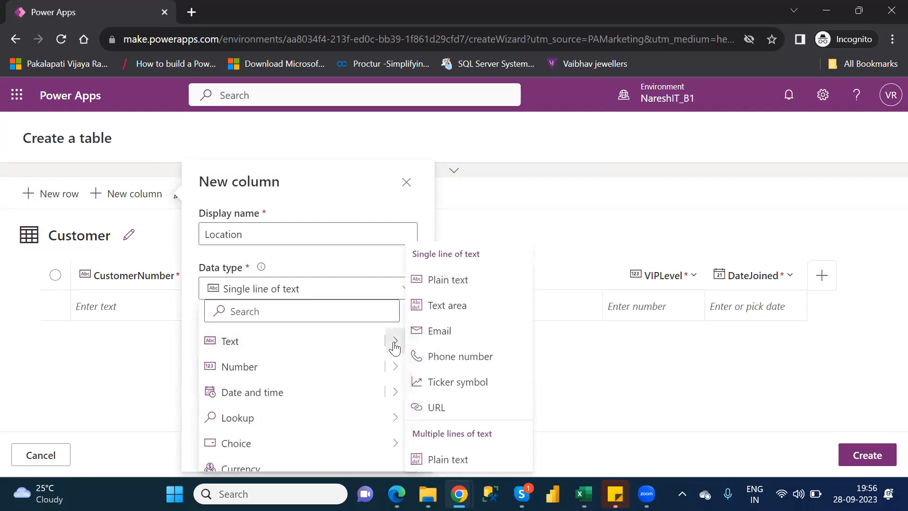
{"action": "left_click", "coordinate": [470, 281]}
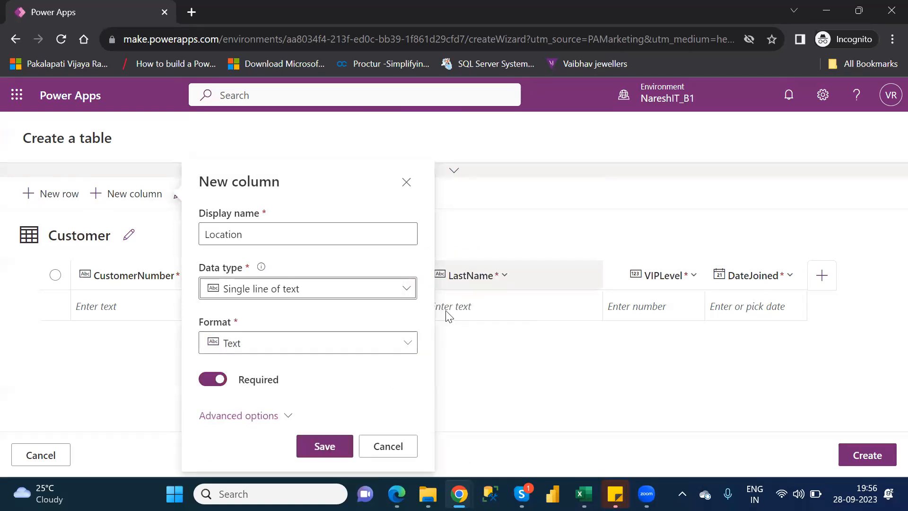
{"action": "left_click", "coordinate": [333, 450]}
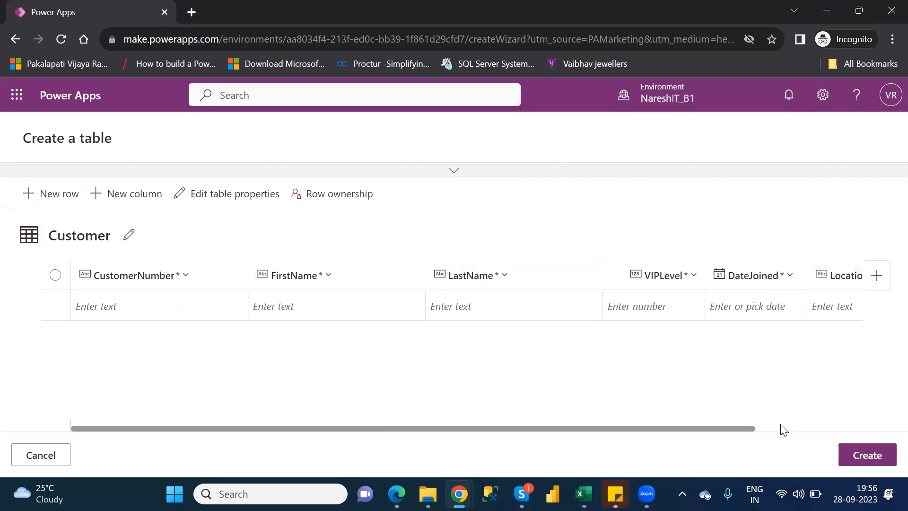
Start another new column in the Customer table and copy the PassportNumber header text from cell G1 of the Customers workbook in Excel
{"action": "scroll", "coordinate": [773, 432], "scroll_direction": "right", "scroll_amount": 3}
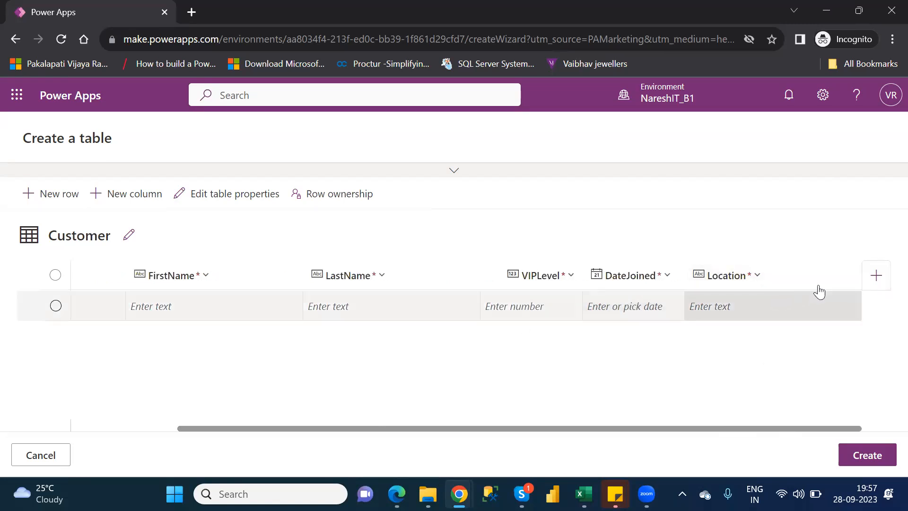
{"action": "left_click", "coordinate": [877, 277]}
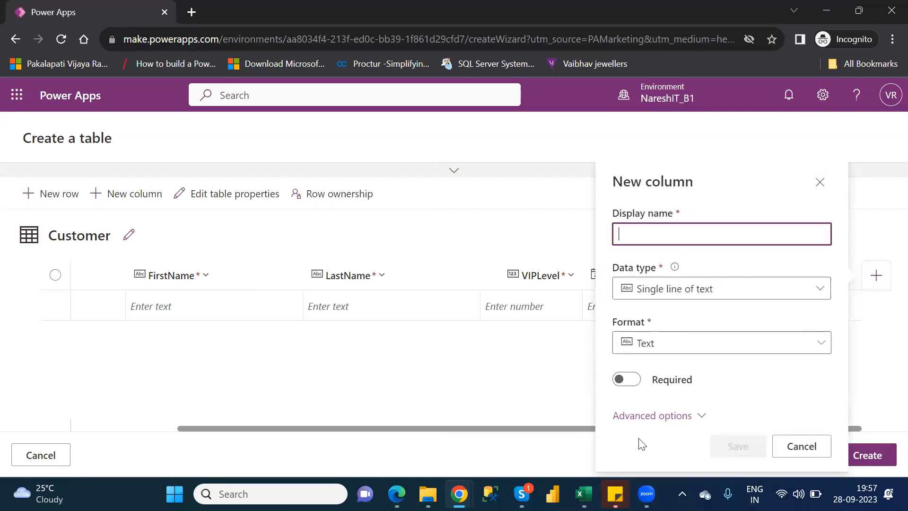
{"action": "left_click", "coordinate": [584, 495]}
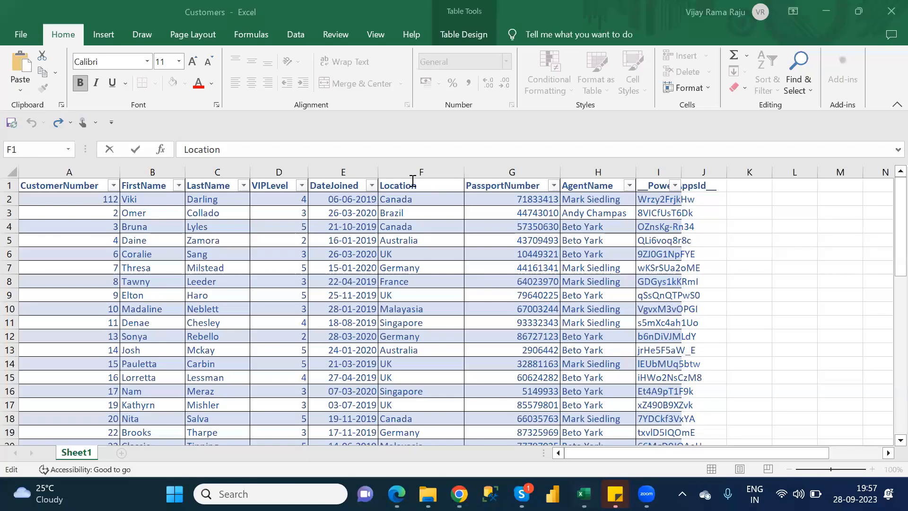
{"action": "left_click", "coordinate": [520, 185]}
{"action": "left_click", "coordinate": [277, 150]}
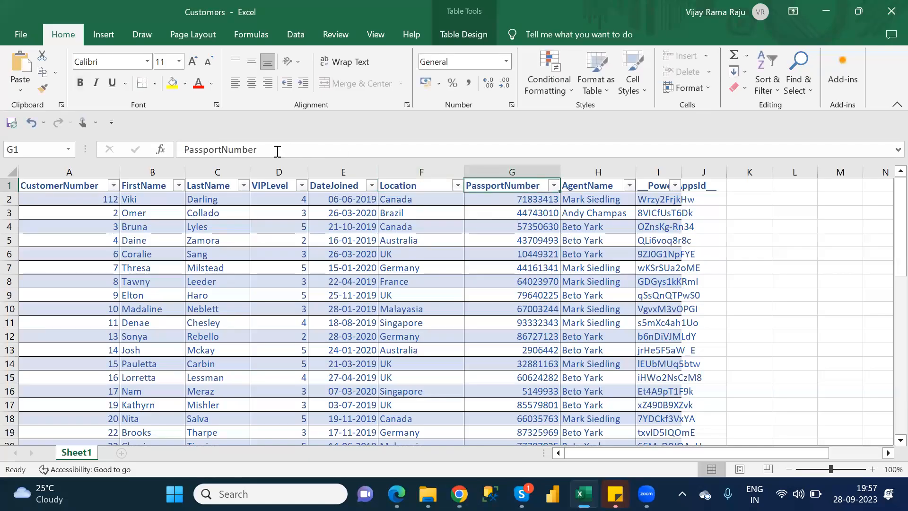
{"action": "double_click", "coordinate": [277, 151]}
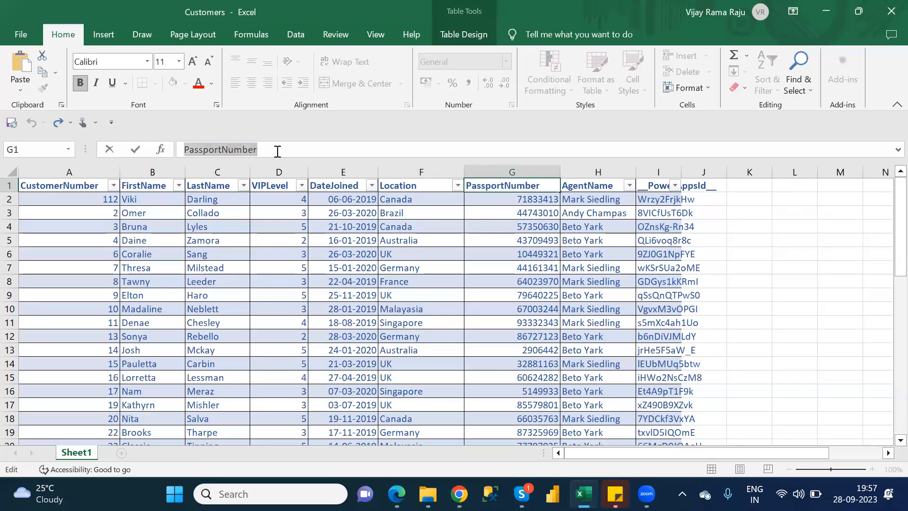
Return to Power Apps in Chrome, name the new column PassportNumber, set its data type to Float, make it required, and save it
{"action": "key", "text": "alt+Tab"}
{"action": "left_click", "coordinate": [659, 232]}
{"action": "left_click", "coordinate": [659, 231]}
{"action": "key", "text": "ctrl+v"}
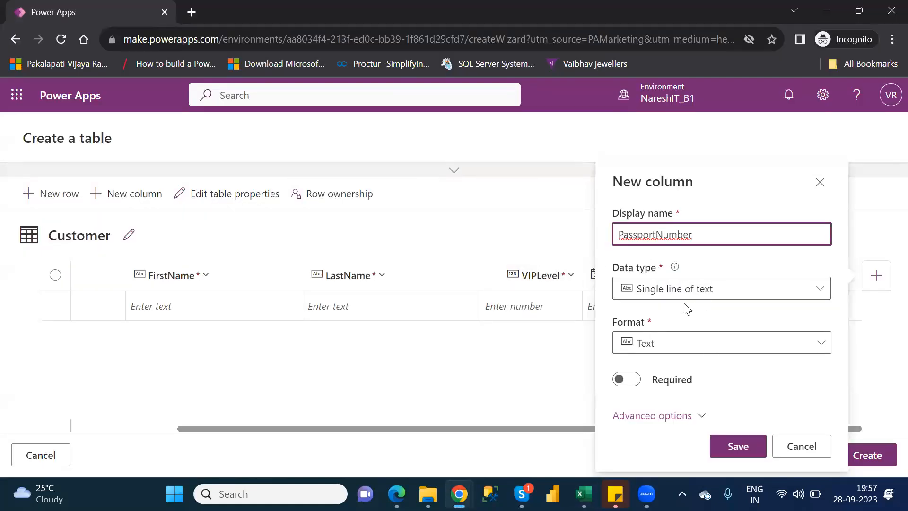
{"action": "left_click", "coordinate": [810, 299]}
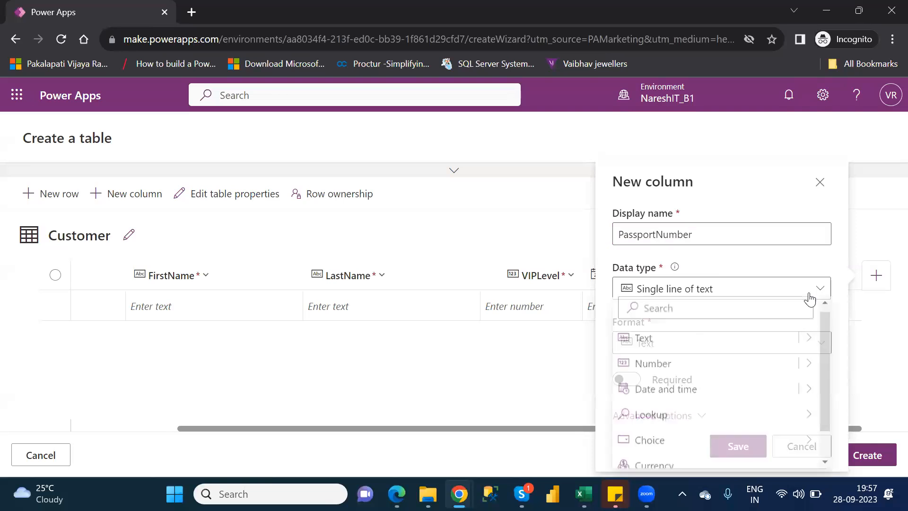
{"action": "left_click", "coordinate": [808, 367]}
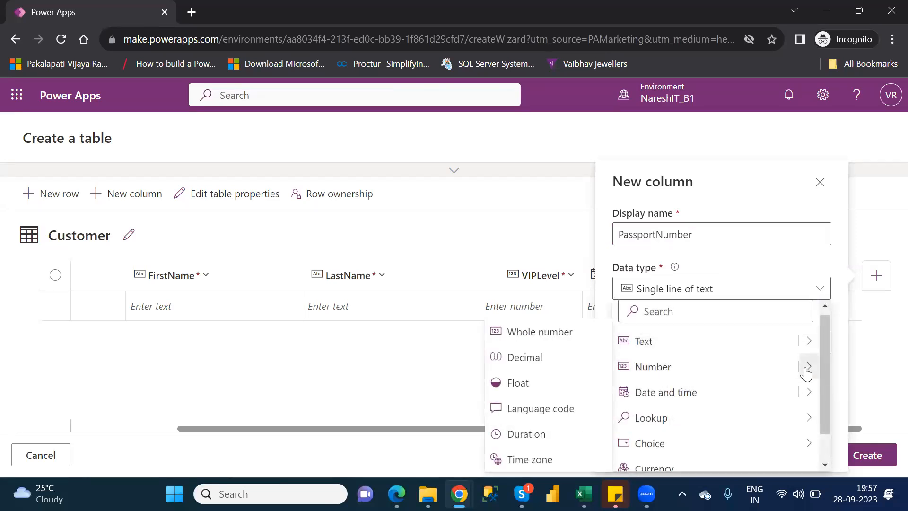
{"action": "left_click", "coordinate": [521, 392]}
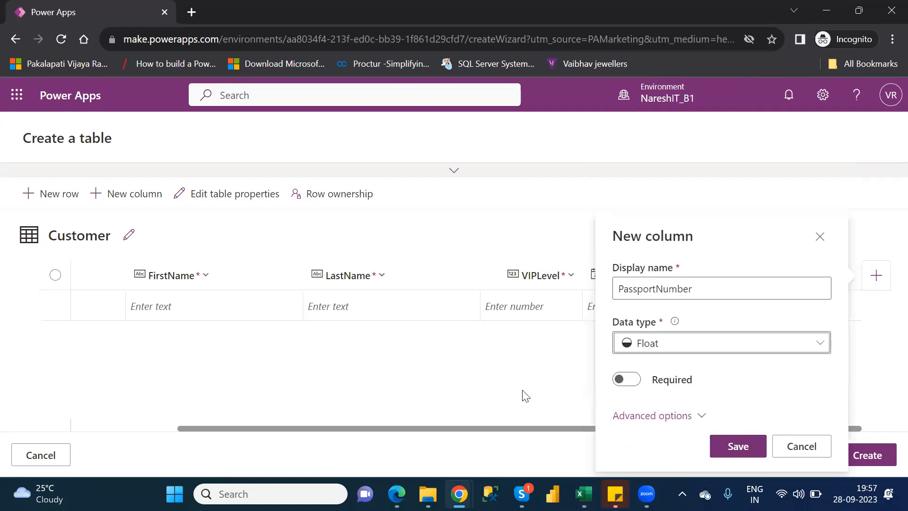
{"action": "left_click", "coordinate": [629, 381]}
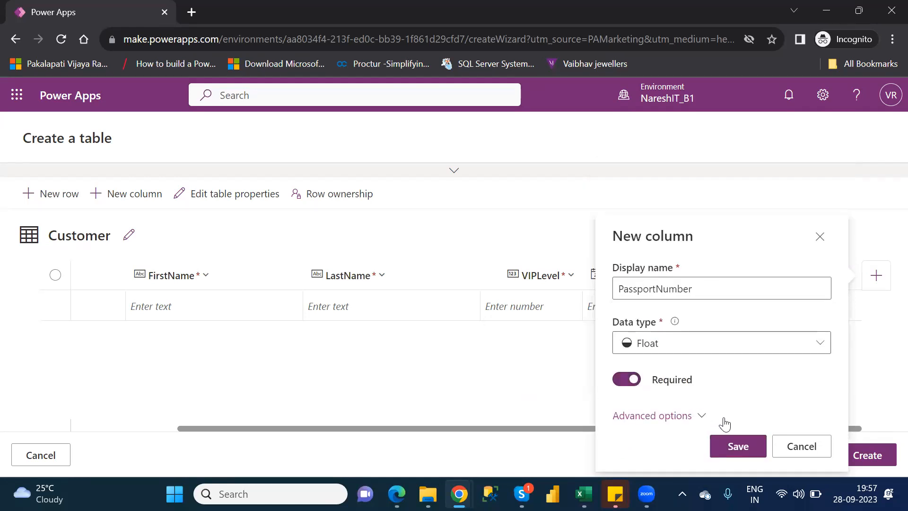
{"action": "left_click", "coordinate": [748, 449]}
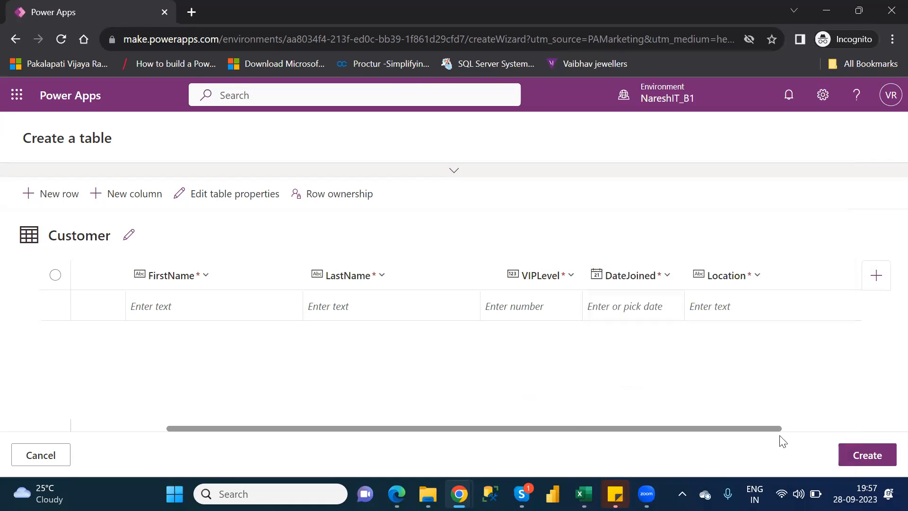
Check the next header in the Customers workbook and add a required single-line plain text column named AgentName to the Customer table
{"action": "left_click", "coordinate": [811, 429]}
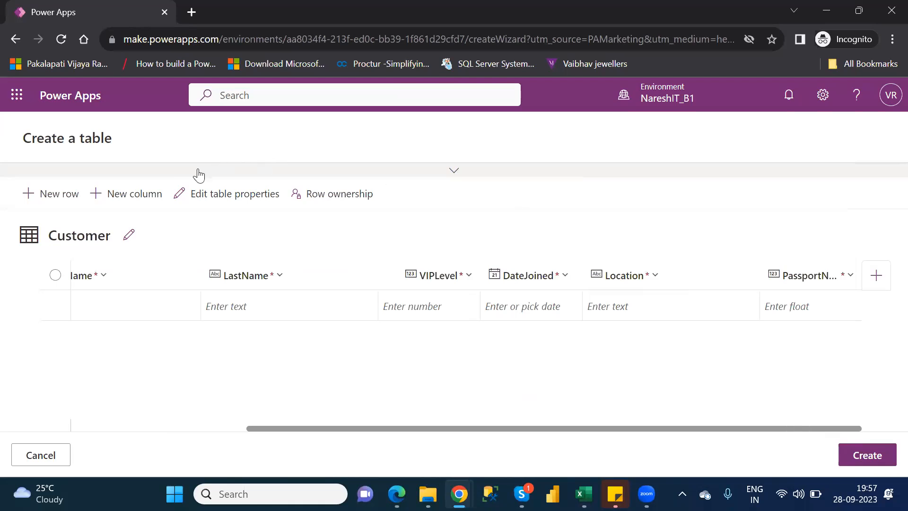
{"action": "left_click", "coordinate": [138, 191]}
{"action": "left_click", "coordinate": [280, 240]}
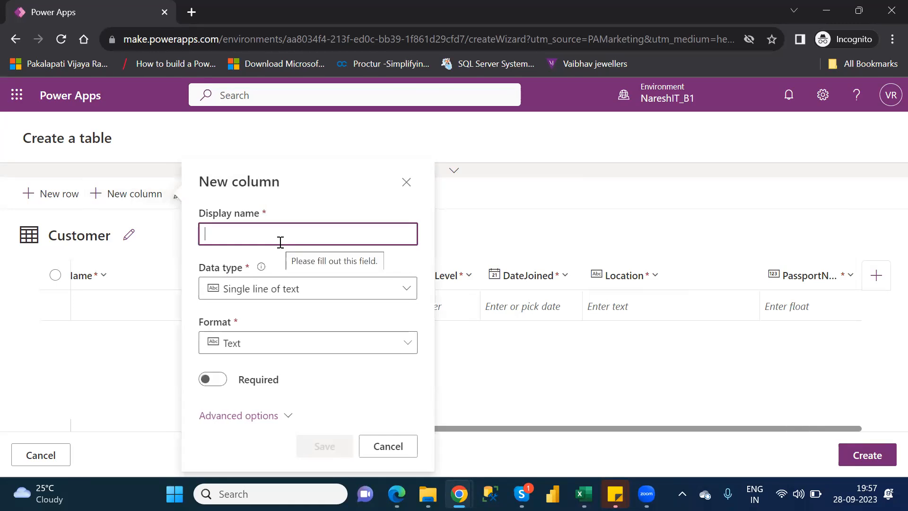
{"action": "key", "text": "alt+Tab"}
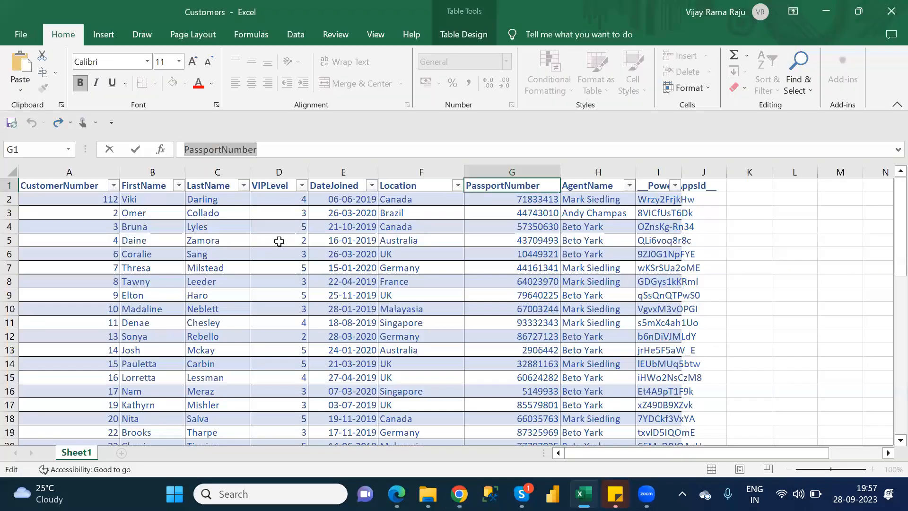
{"action": "key", "text": "alt+Tab"}
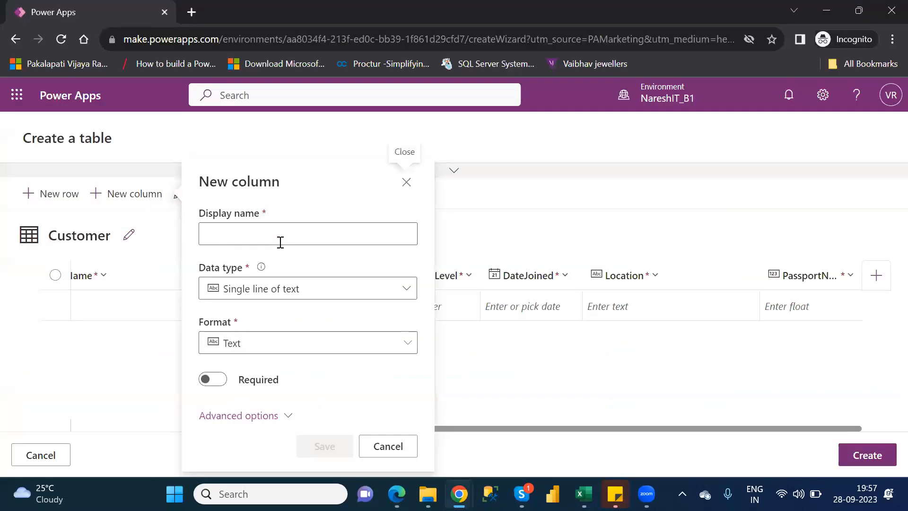
{"action": "type", "text": "Age"}
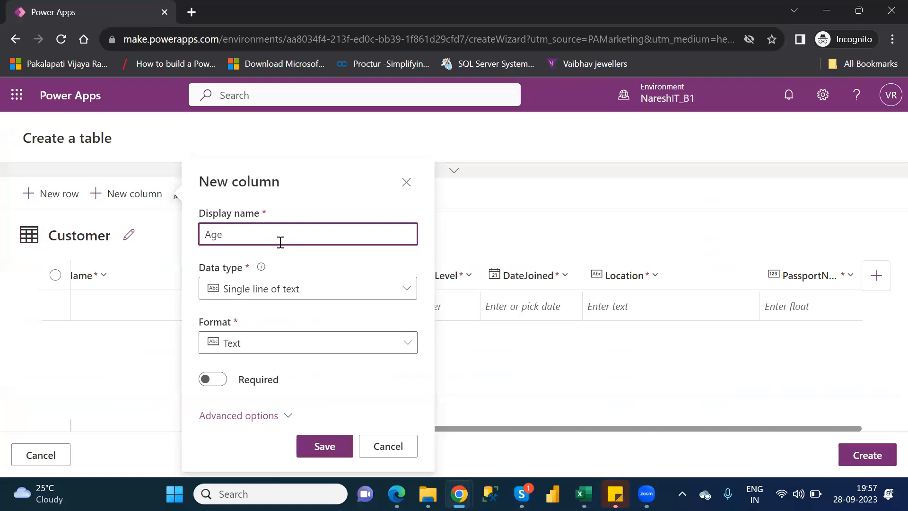
{"action": "type", "text": "ntName"}
{"action": "left_click", "coordinate": [219, 380]}
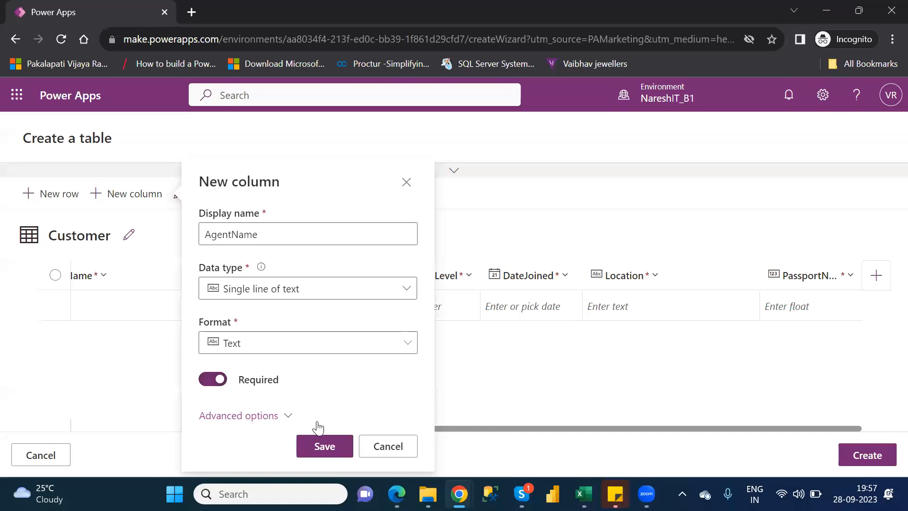
{"action": "left_click", "coordinate": [338, 445]}
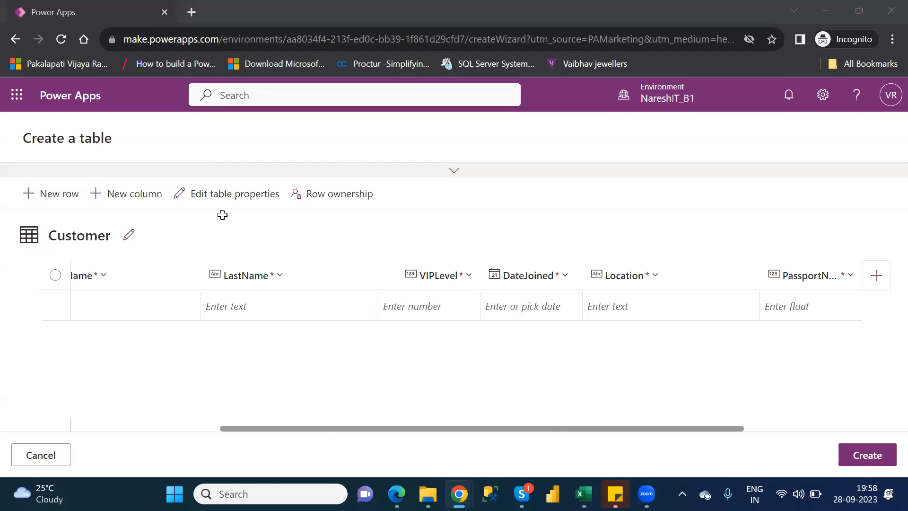
Compare with the Excel headers, review the Location column's settings including its advanced options, and close them without updating
{"action": "key", "text": "alt+Tab"}
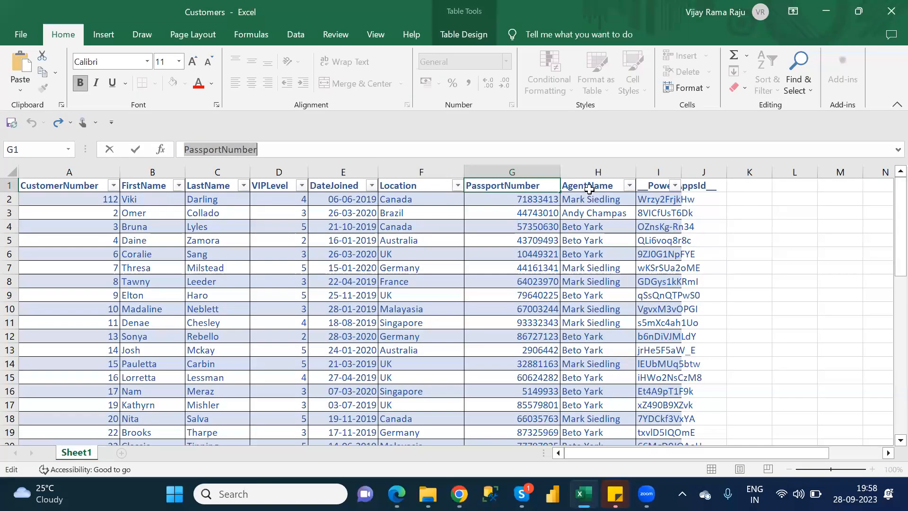
{"action": "key", "text": "alt+Tab"}
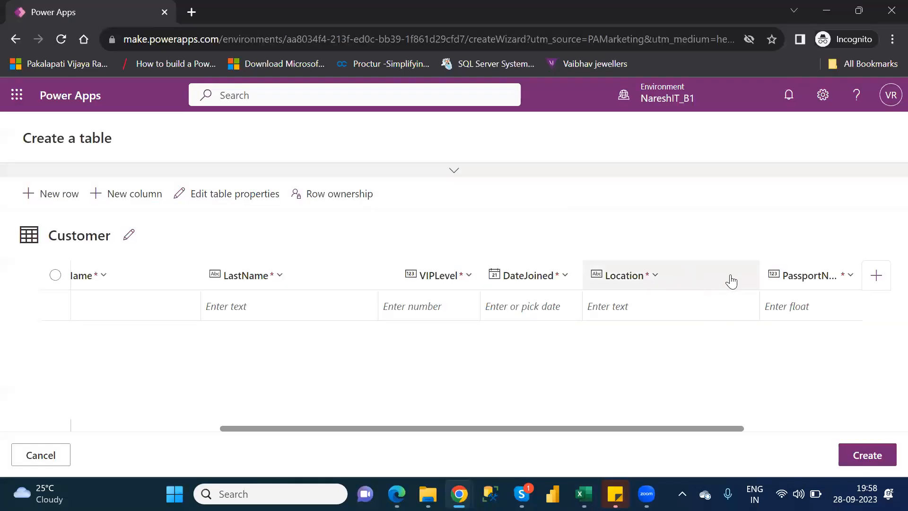
{"action": "left_click", "coordinate": [655, 277]}
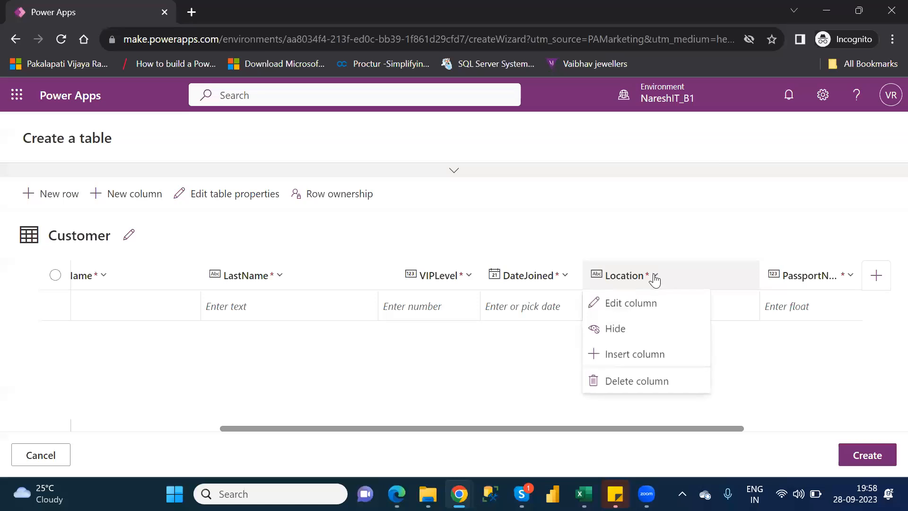
{"action": "left_click", "coordinate": [638, 303]}
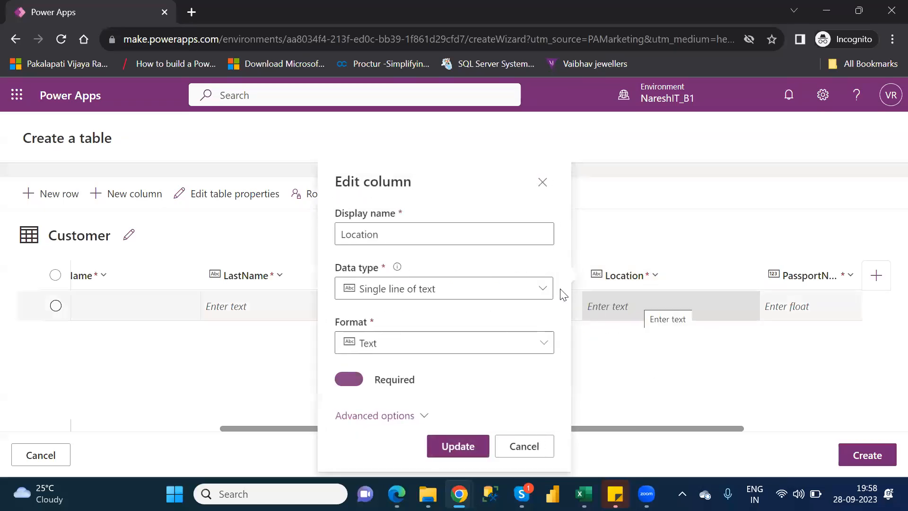
{"action": "left_click", "coordinate": [416, 418]}
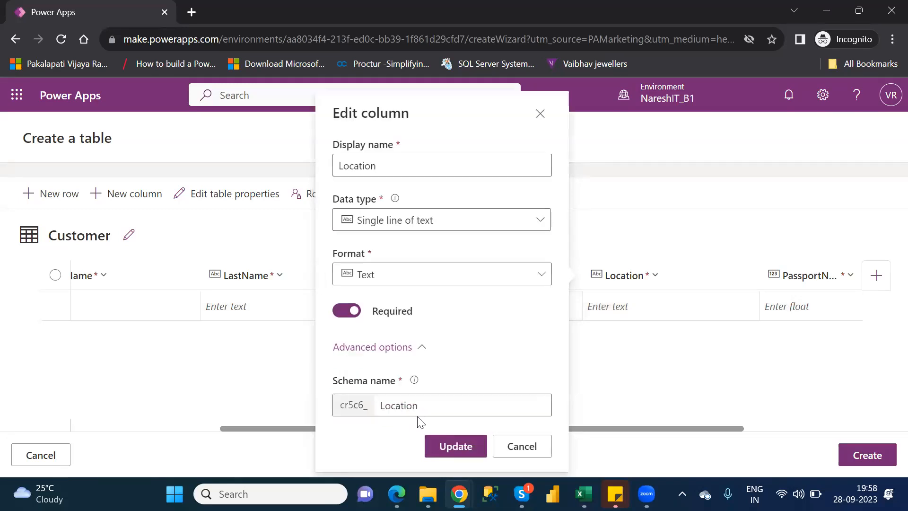
{"action": "left_click", "coordinate": [524, 454]}
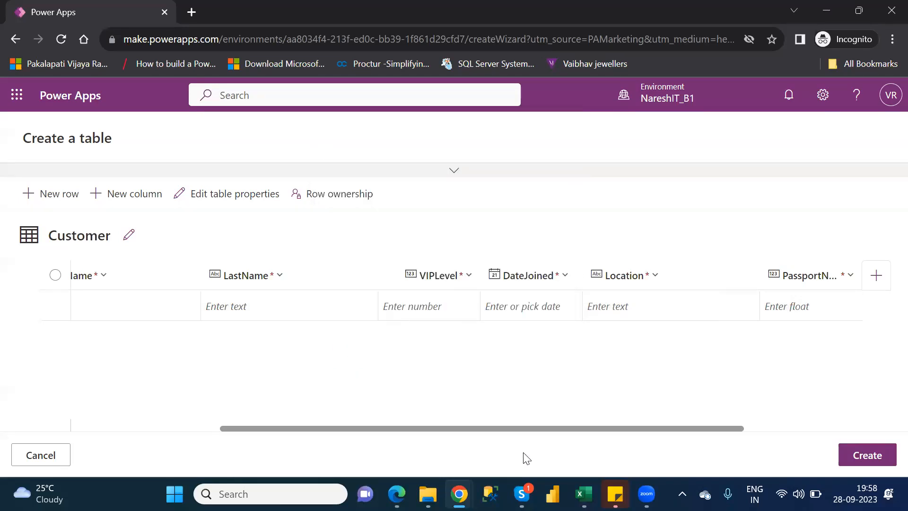
Review the Customer table's properties and the available row ownership types, closing both dialogs without saving
{"action": "left_click", "coordinate": [222, 199]}
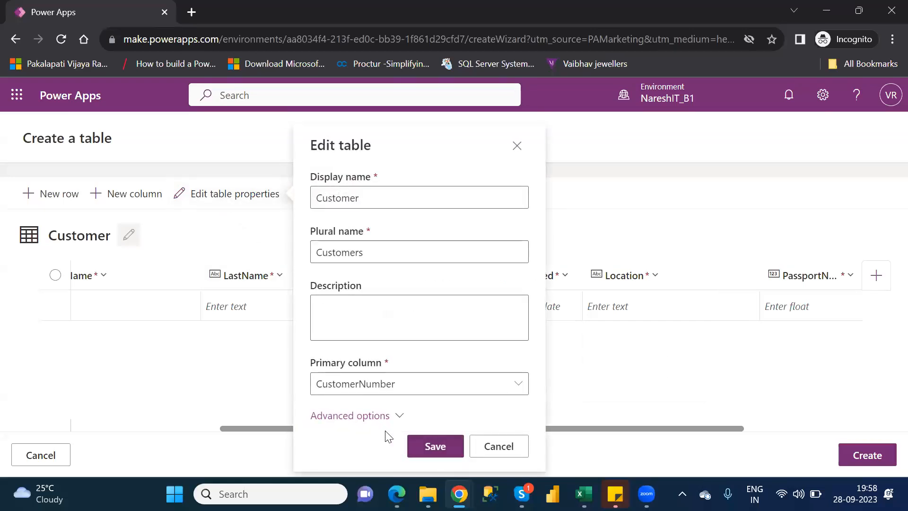
{"action": "left_click", "coordinate": [513, 451]}
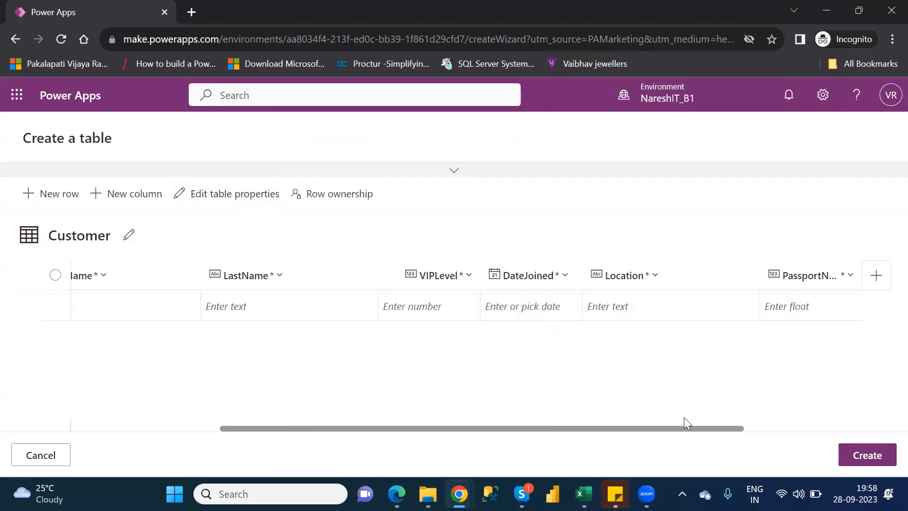
{"action": "left_click_drag", "start_coordinate": [705, 430], "coordinate": [824, 424]}
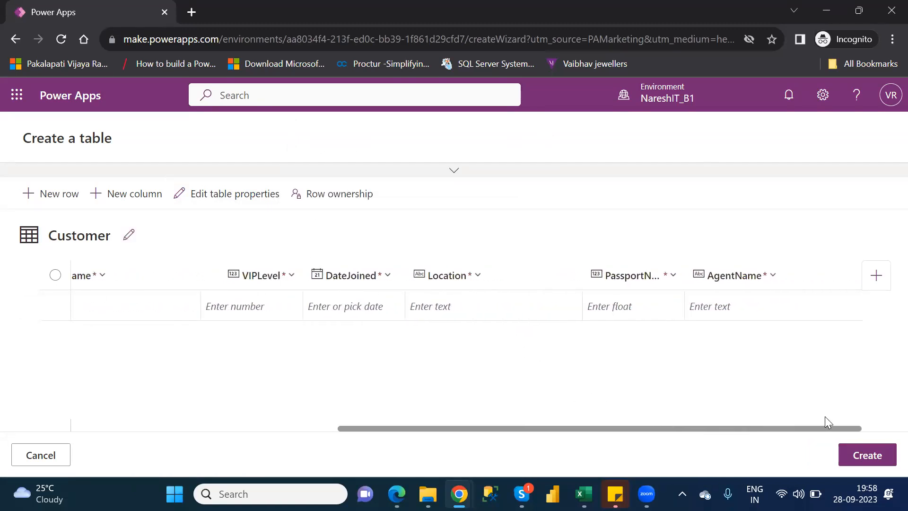
{"action": "left_click", "coordinate": [366, 196]}
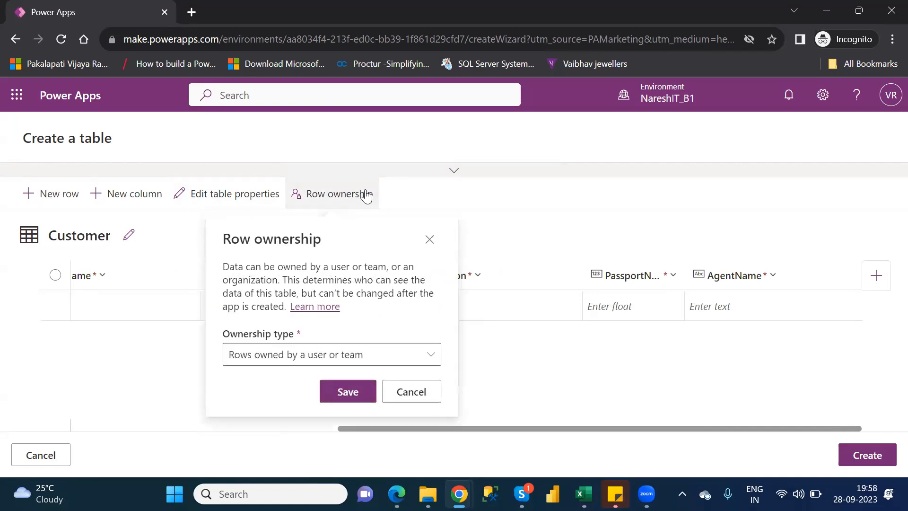
{"action": "left_click", "coordinate": [424, 364]}
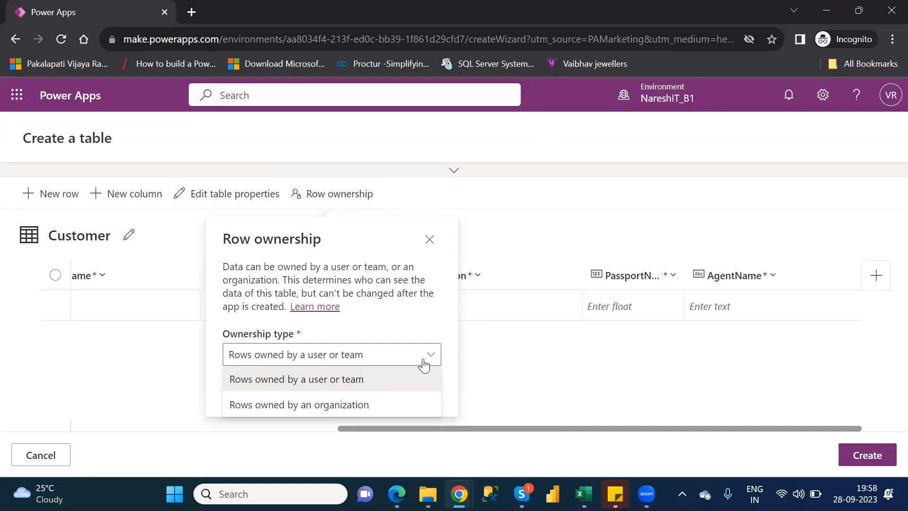
{"action": "left_click", "coordinate": [424, 365]}
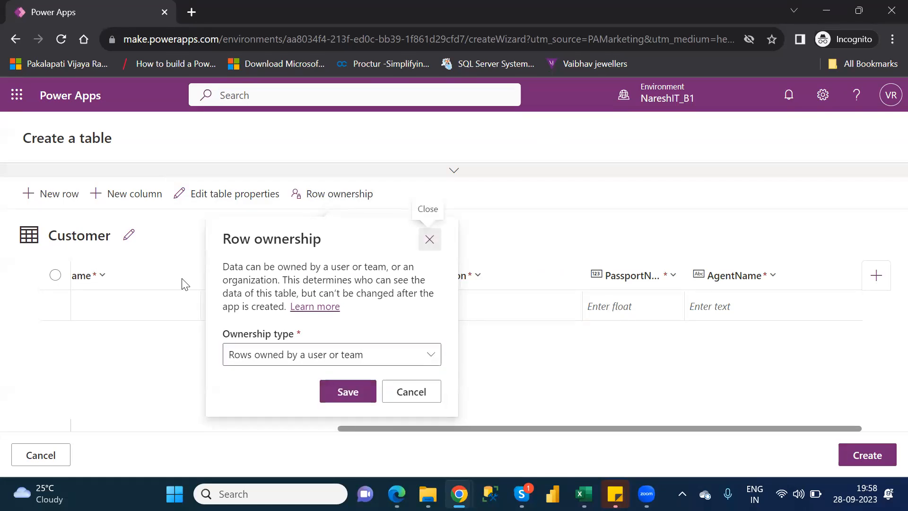
{"action": "left_click", "coordinate": [430, 241]}
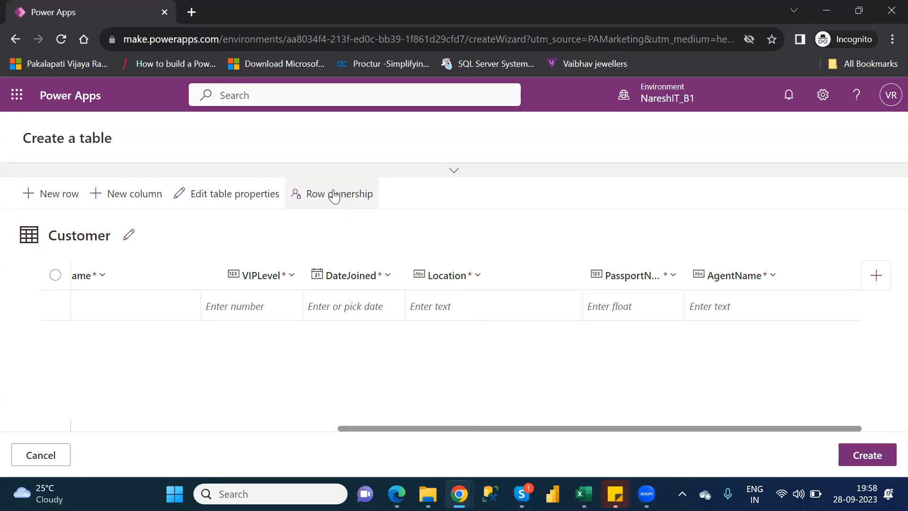
Try row ownership by an organization for the Customer table, switch back to rows owned by a user or team, and cancel
{"action": "left_click", "coordinate": [349, 202]}
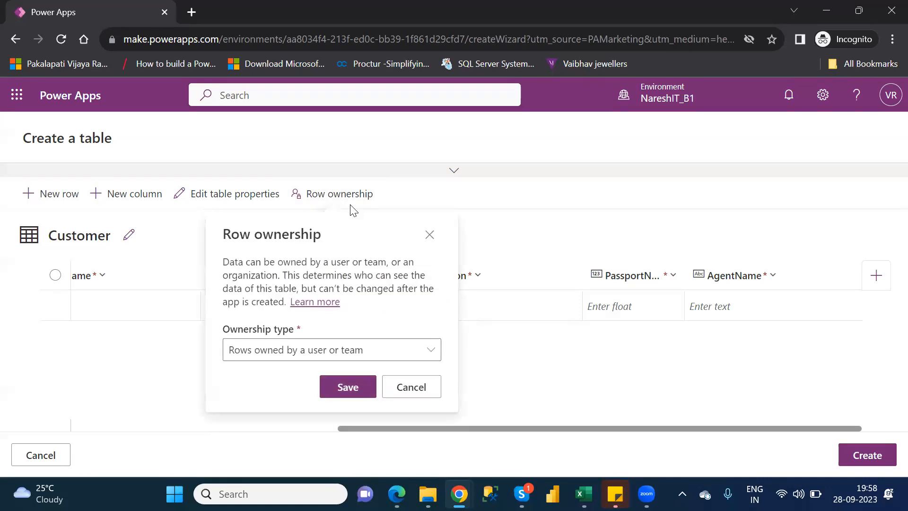
{"action": "left_click", "coordinate": [383, 354]}
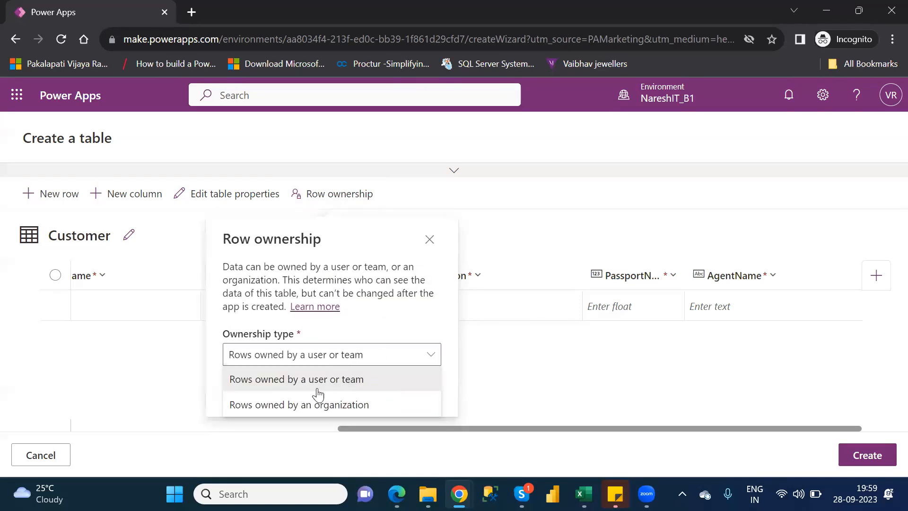
{"action": "left_click", "coordinate": [325, 409]}
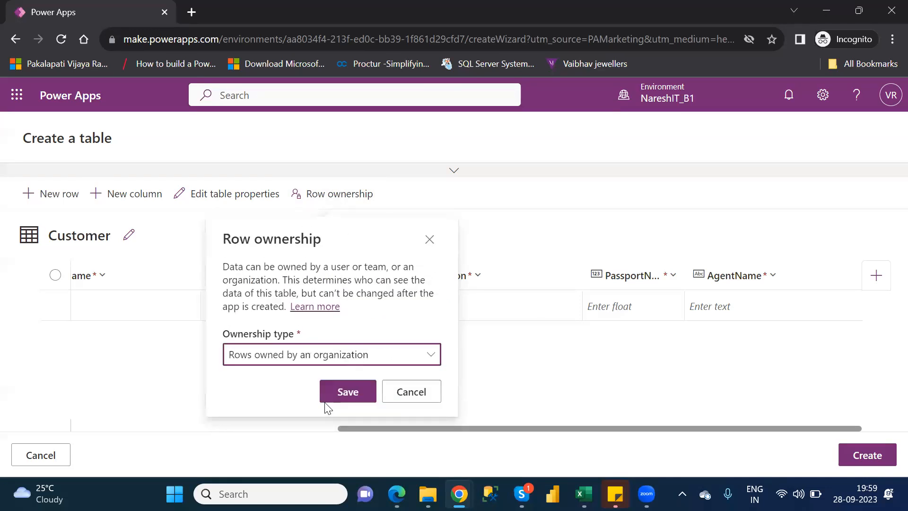
{"action": "left_click", "coordinate": [345, 361]}
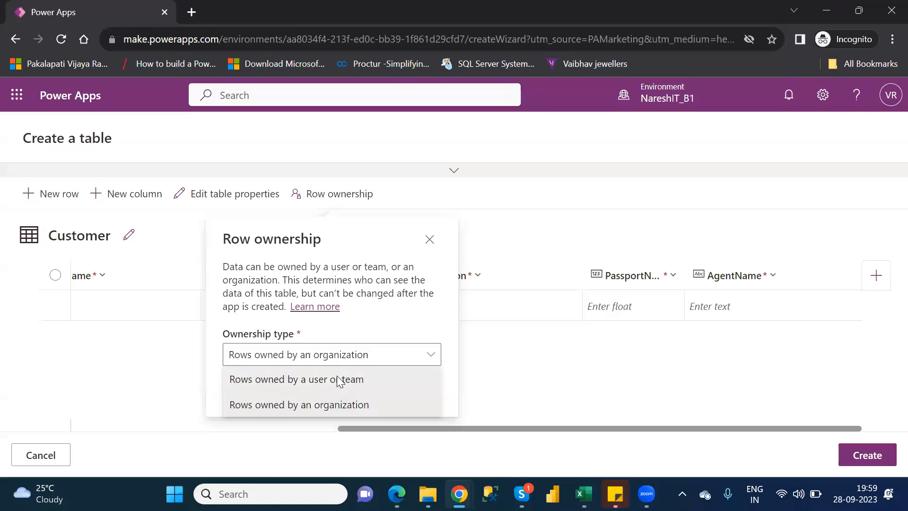
{"action": "left_click", "coordinate": [337, 378]}
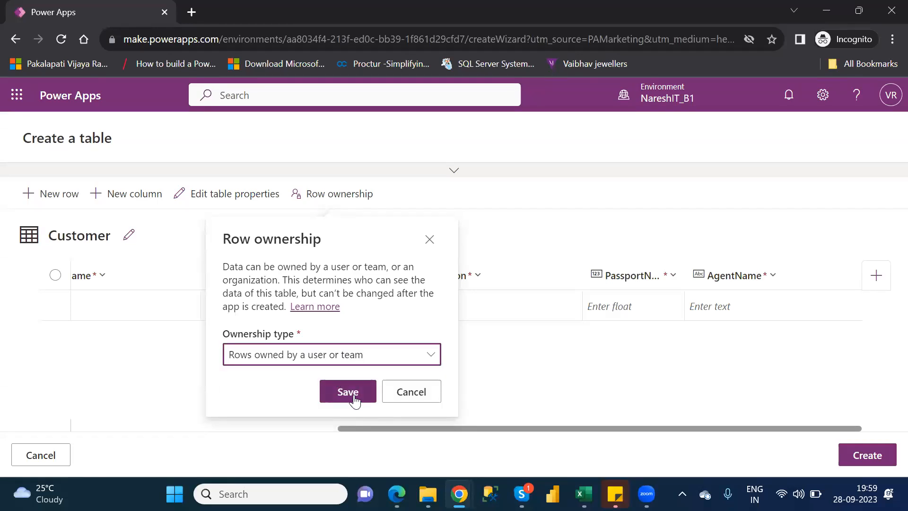
{"action": "left_click", "coordinate": [413, 392]}
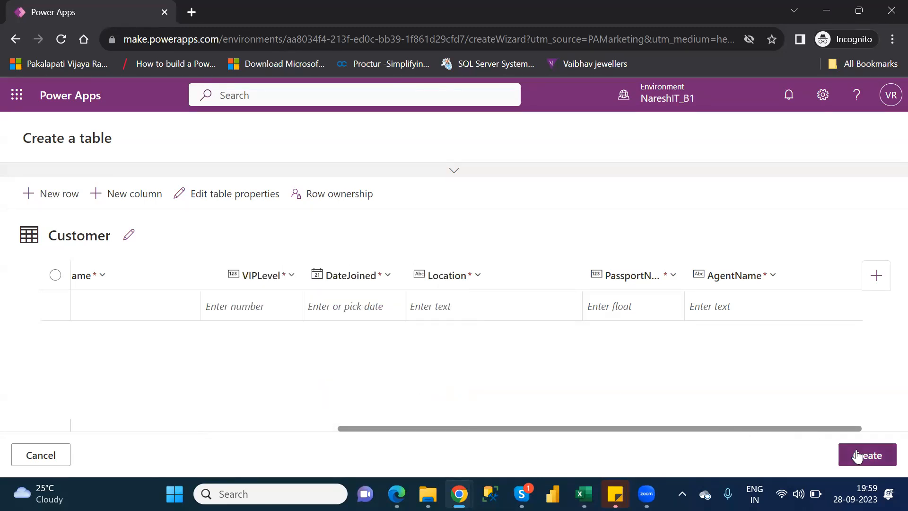
Create the Customer table with its defined columns and return to the environment's list of tables
{"action": "left_click", "coordinate": [883, 458]}
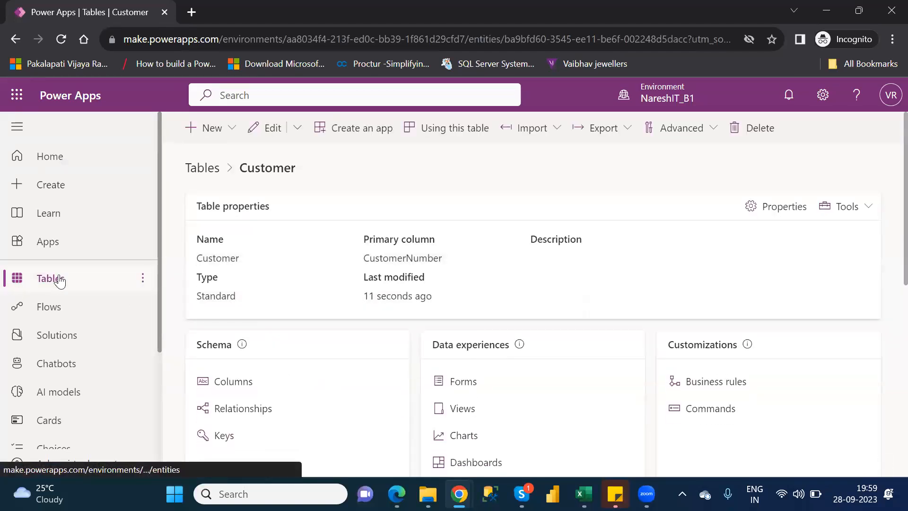
{"action": "left_click", "coordinate": [59, 280]}
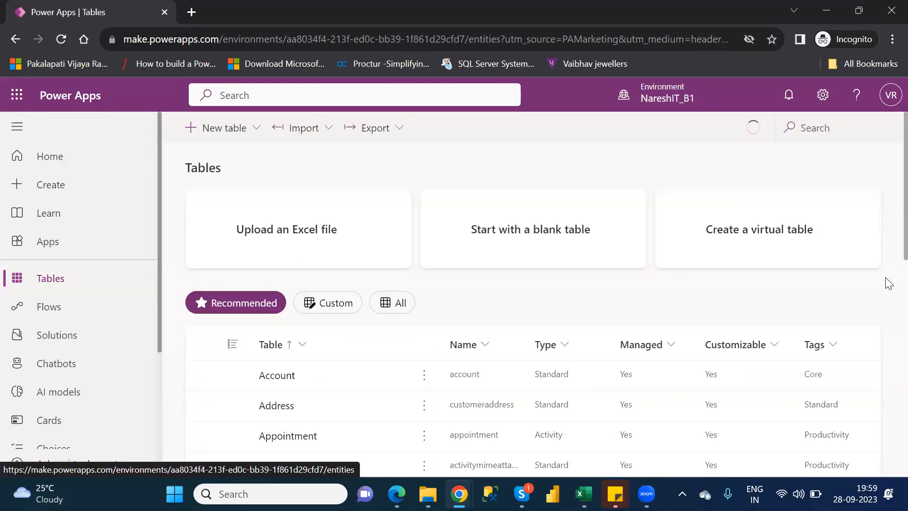
{"action": "scroll", "coordinate": [888, 265], "scroll_direction": "down", "scroll_amount": 5}
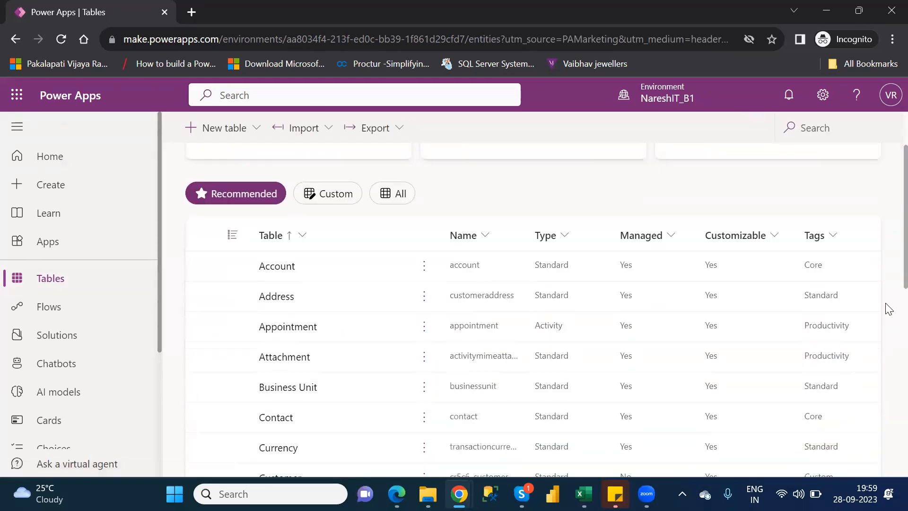
{"action": "scroll", "coordinate": [888, 282], "scroll_direction": "up", "scroll_amount": 5}
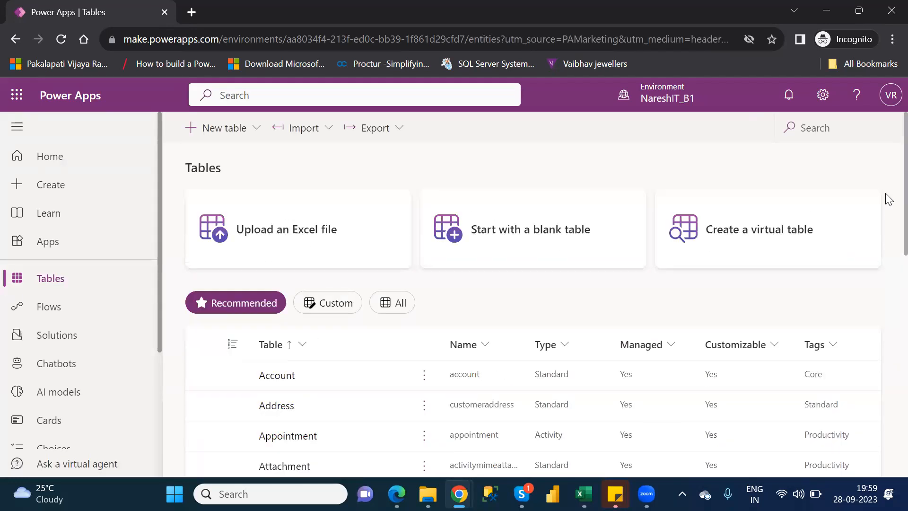
Find the Customer table by searching the tables for "cust", open it, and examine its list of columns
{"action": "left_click", "coordinate": [819, 128]}
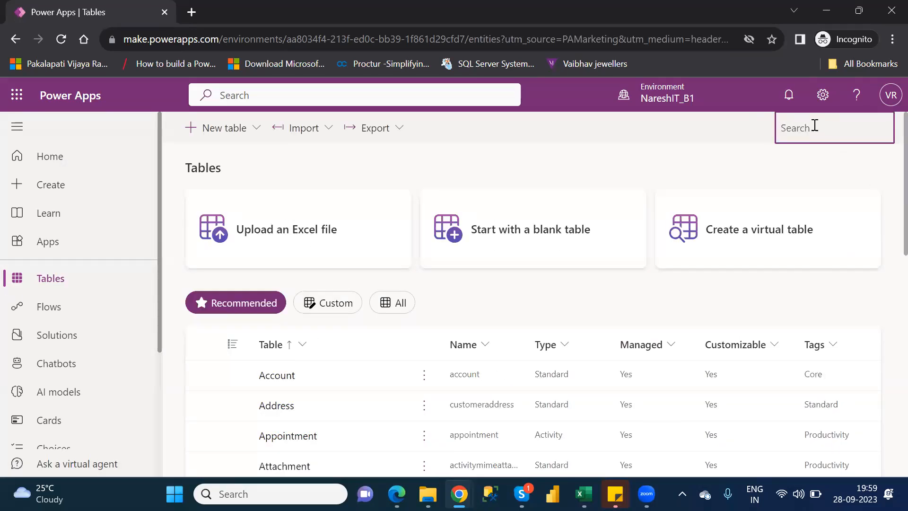
{"action": "type", "text": "cust"}
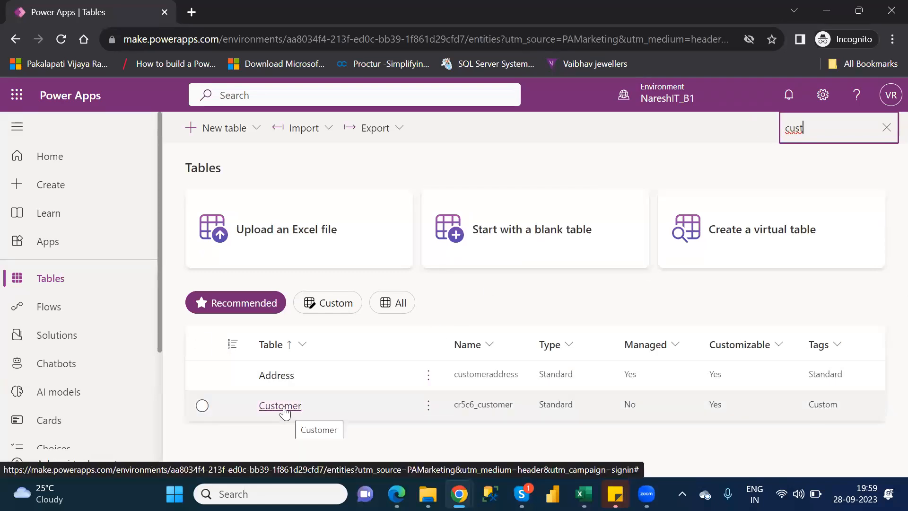
{"action": "left_click", "coordinate": [284, 410]}
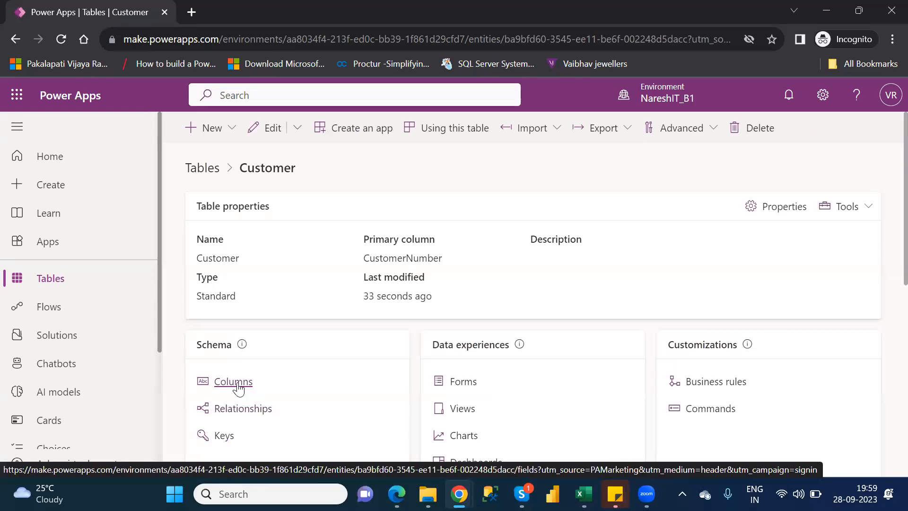
{"action": "left_click", "coordinate": [234, 382]}
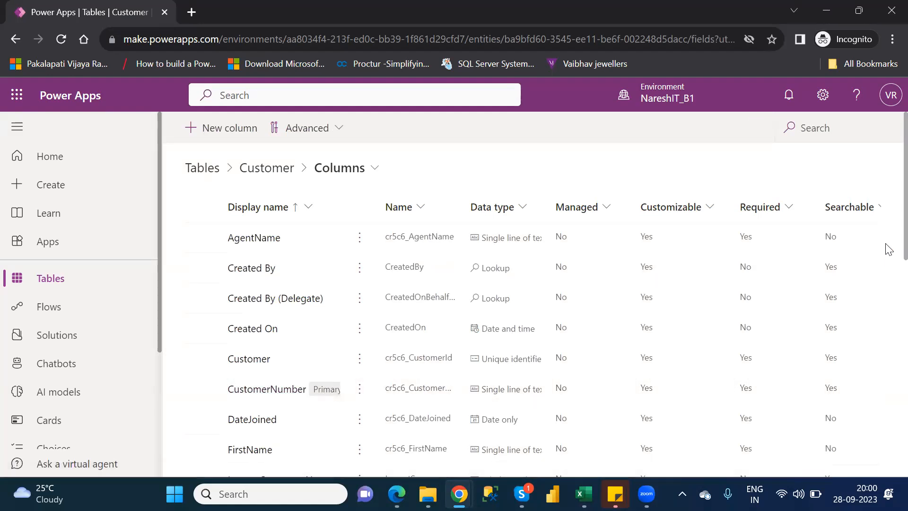
{"action": "scroll", "coordinate": [887, 251], "scroll_direction": "down", "scroll_amount": 1}
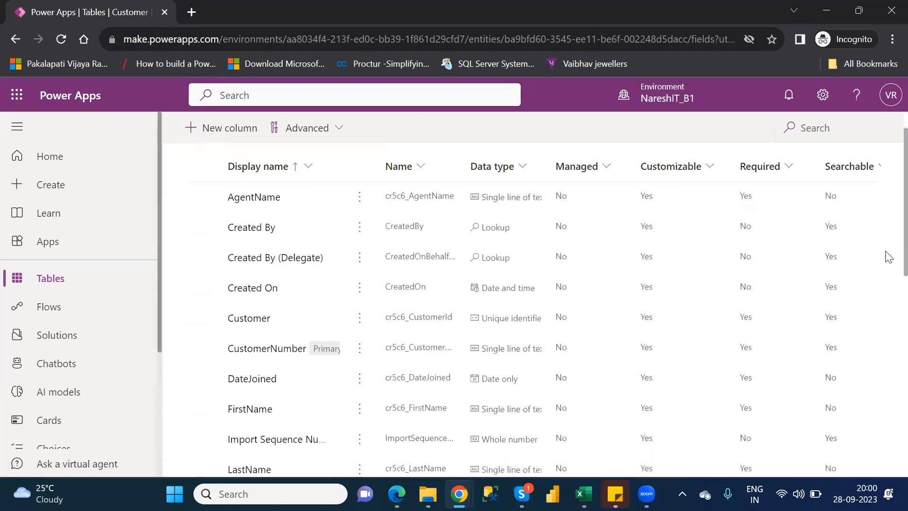
Examine the Customer table's full column list, including each column's data type and its required and searchable settings
{"action": "scroll", "coordinate": [887, 265], "scroll_direction": "down", "scroll_amount": 1}
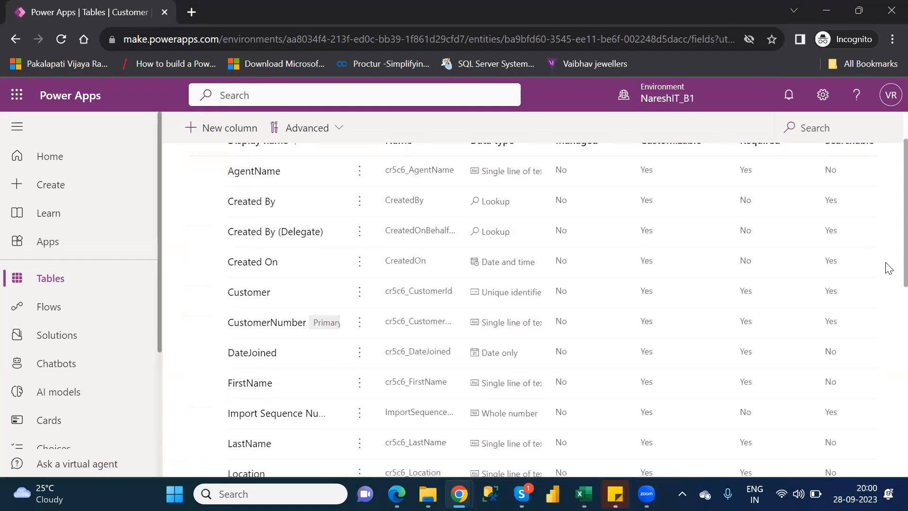
{"action": "scroll", "coordinate": [888, 281], "scroll_direction": "down", "scroll_amount": 1}
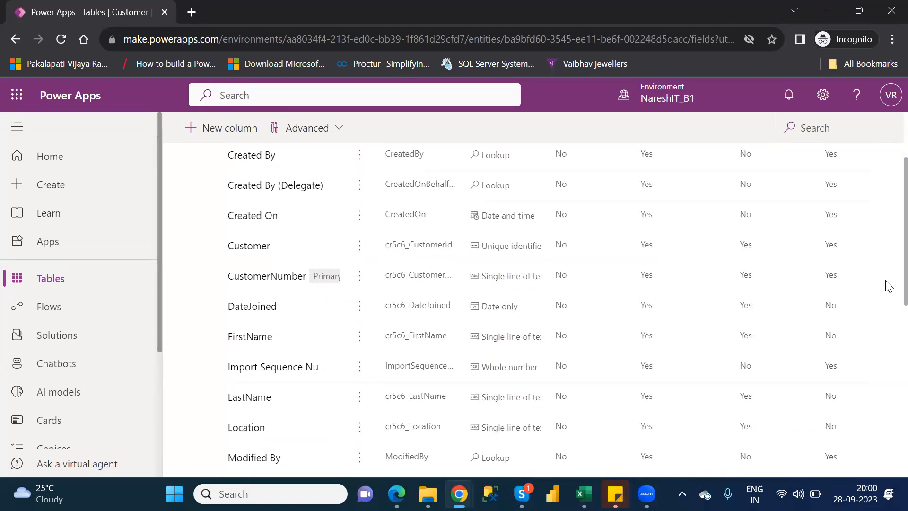
{"action": "scroll", "coordinate": [888, 298], "scroll_direction": "down", "scroll_amount": 1}
{"action": "scroll", "coordinate": [887, 304], "scroll_direction": "down", "scroll_amount": 4}
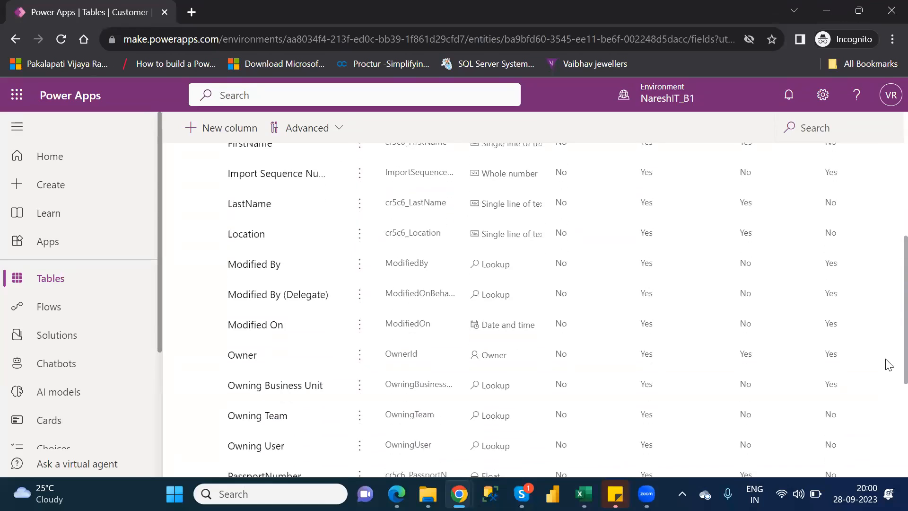
{"action": "scroll", "coordinate": [888, 440], "scroll_direction": "down", "scroll_amount": 5}
{"action": "scroll", "coordinate": [888, 441], "scroll_direction": "down", "scroll_amount": 2}
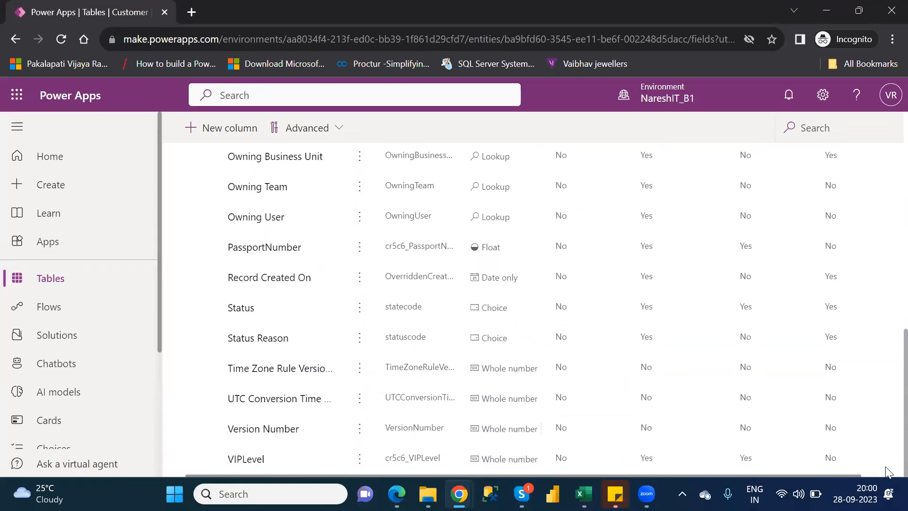
{"action": "scroll", "coordinate": [887, 407], "scroll_direction": "up", "scroll_amount": 10}
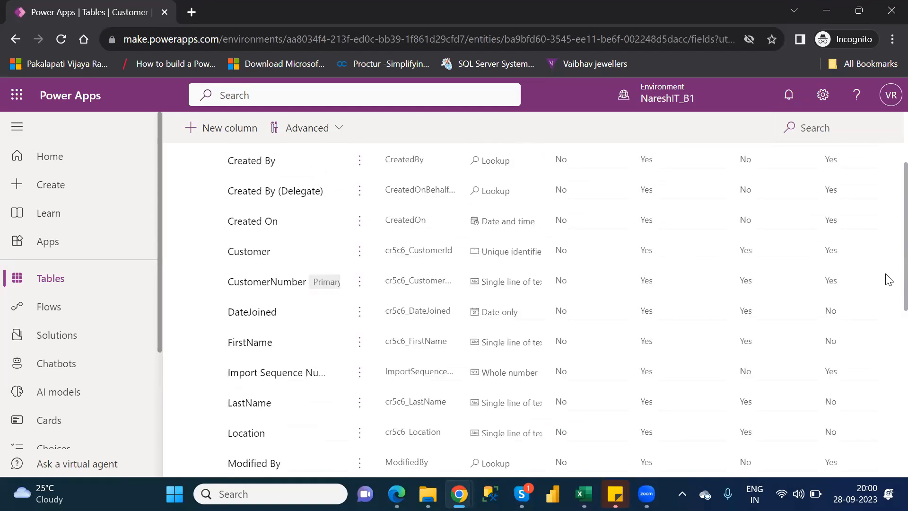
{"action": "scroll", "coordinate": [889, 279], "scroll_direction": "up", "scroll_amount": 1}
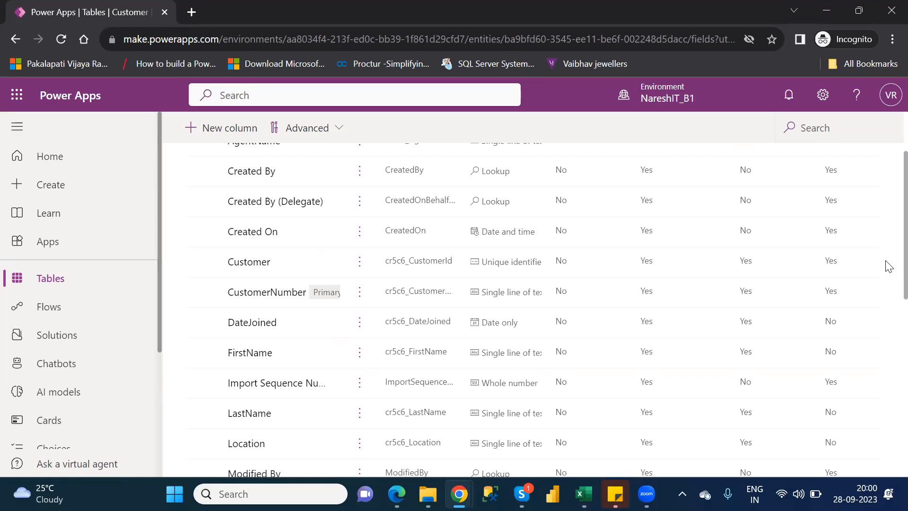
{"action": "scroll", "coordinate": [885, 263], "scroll_direction": "up", "scroll_amount": 2}
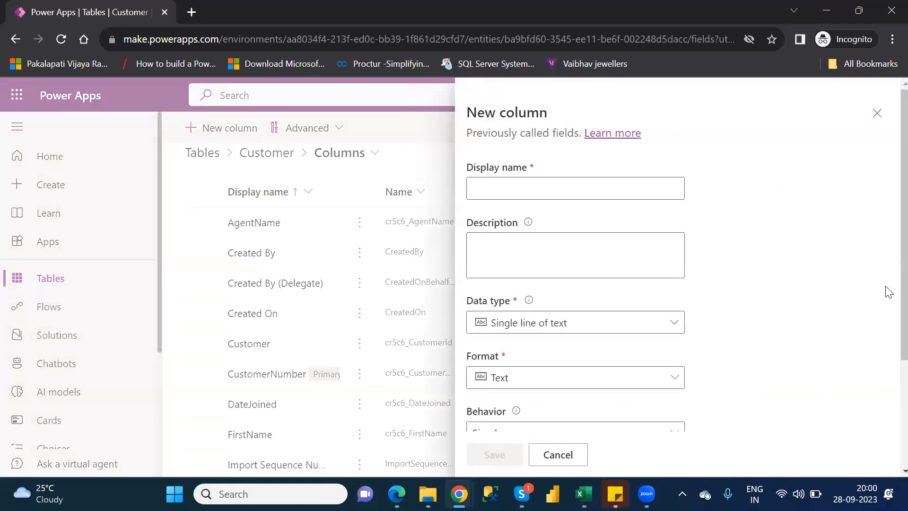
Review the behavior options for a new column in the Customer table and cancel without saving
{"action": "scroll", "coordinate": [889, 292], "scroll_direction": "down", "scroll_amount": 3}
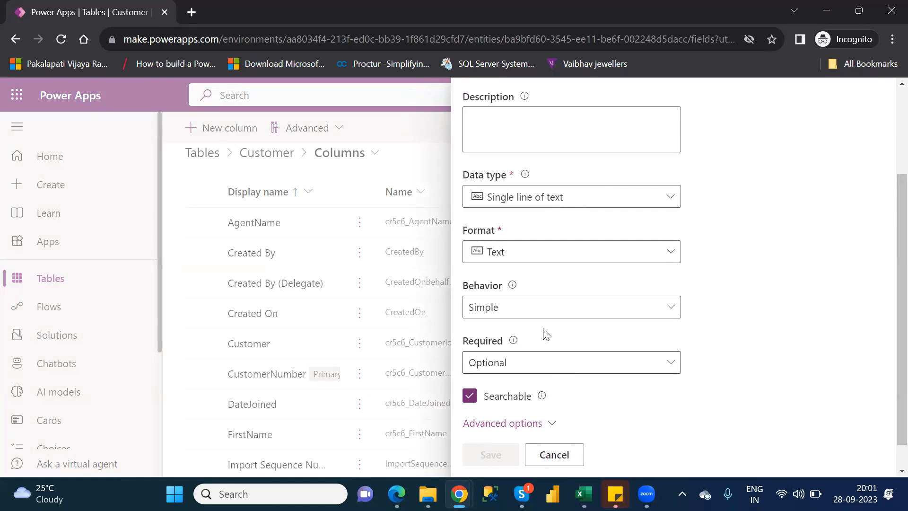
{"action": "left_click", "coordinate": [532, 309]}
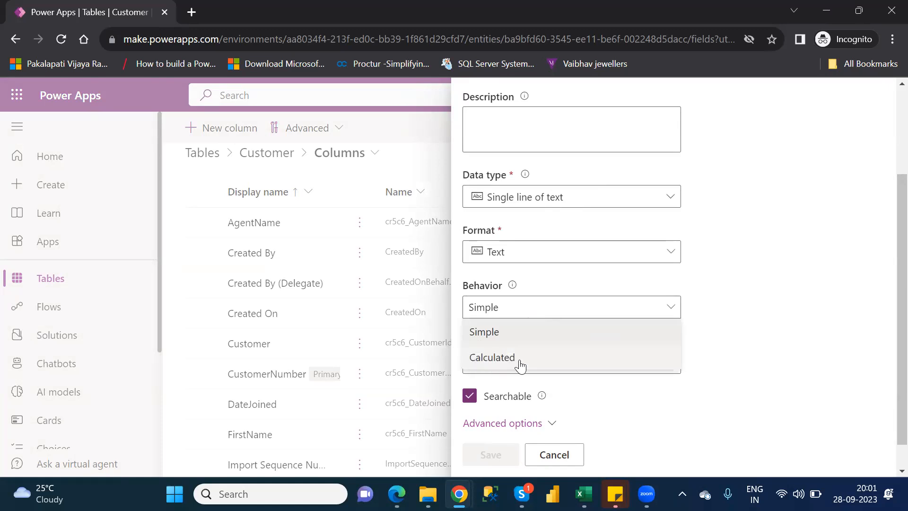
{"action": "left_click", "coordinate": [742, 306]}
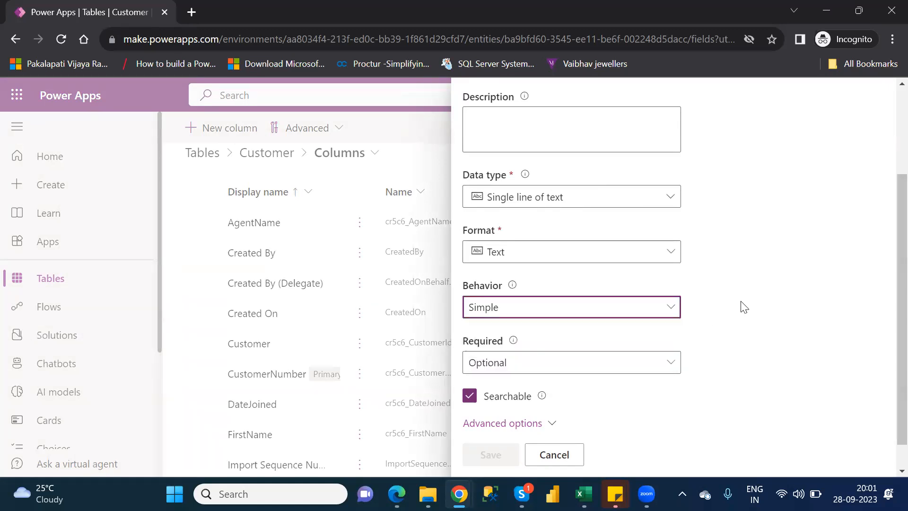
{"action": "left_click", "coordinate": [552, 453]}
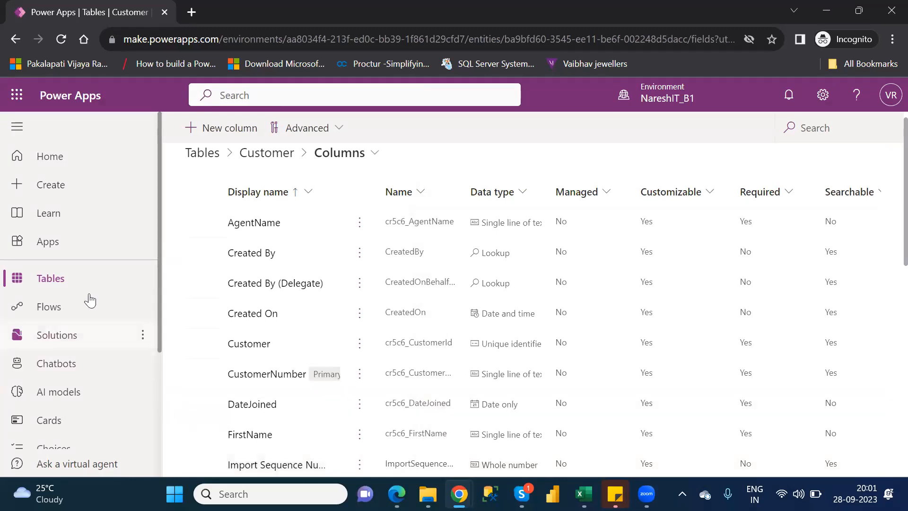
Return to the environment's list of tables and reopen the Customer table's columns
{"action": "left_click", "coordinate": [62, 280]}
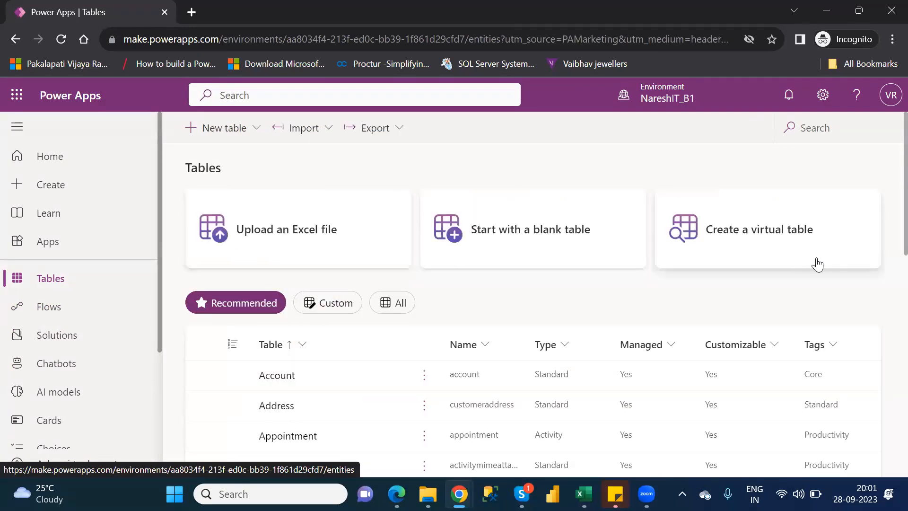
{"action": "scroll", "coordinate": [887, 241], "scroll_direction": "down", "scroll_amount": 1}
{"action": "scroll", "coordinate": [886, 284], "scroll_direction": "down", "scroll_amount": 4}
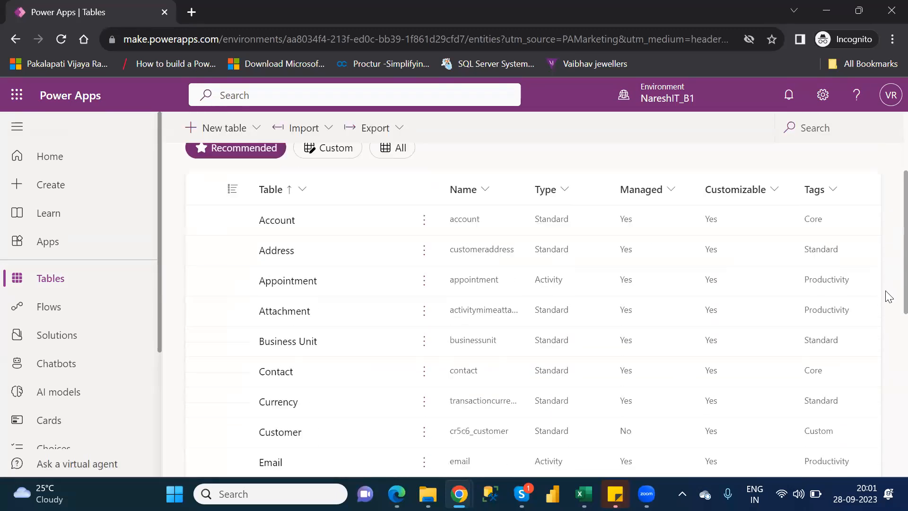
{"action": "left_click", "coordinate": [279, 379]}
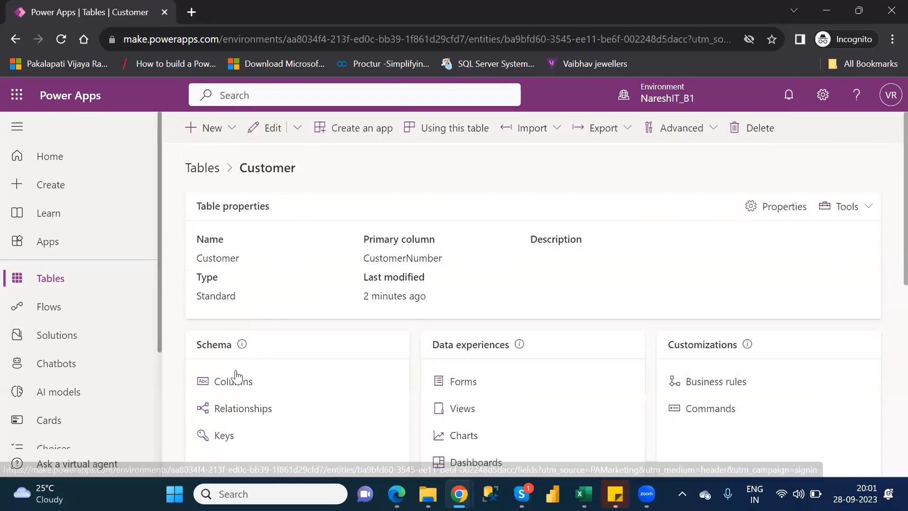
{"action": "left_click", "coordinate": [236, 382]}
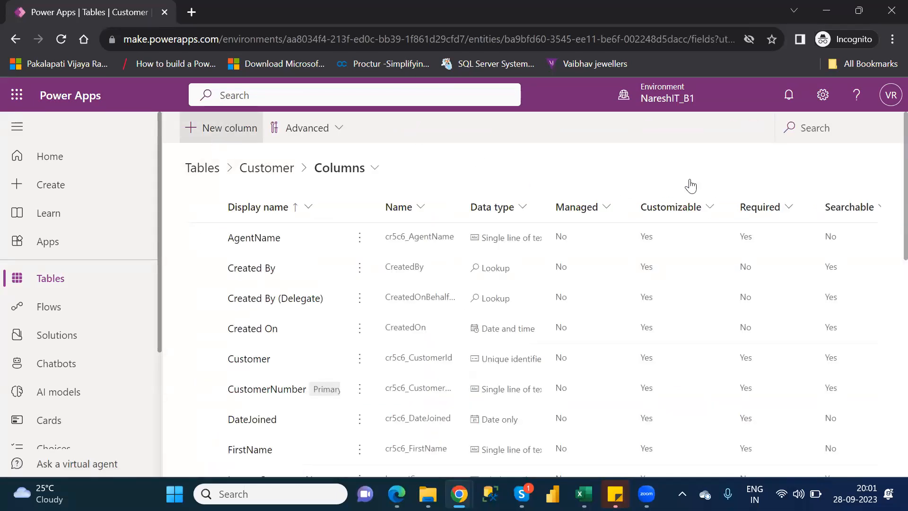
Start a new column in the Customer table with the display name Name
{"action": "left_click", "coordinate": [556, 185]}
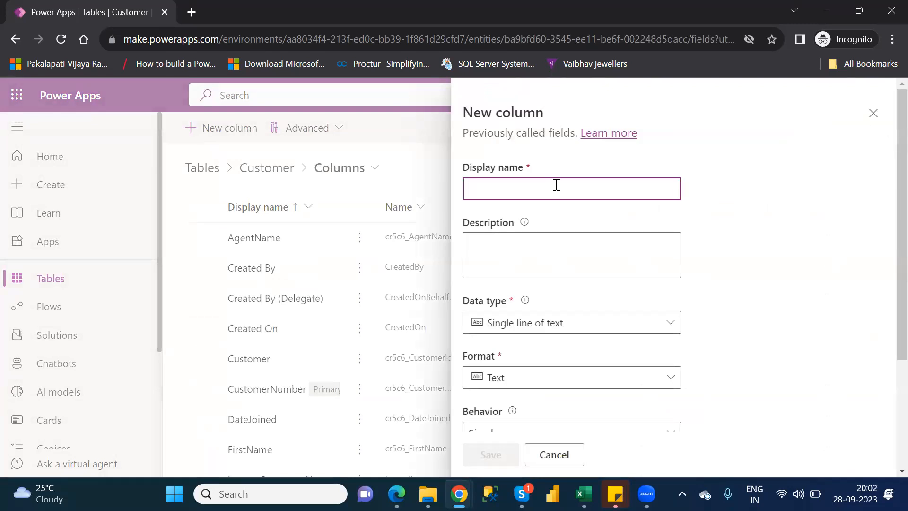
{"action": "type", "text": "Fu"}
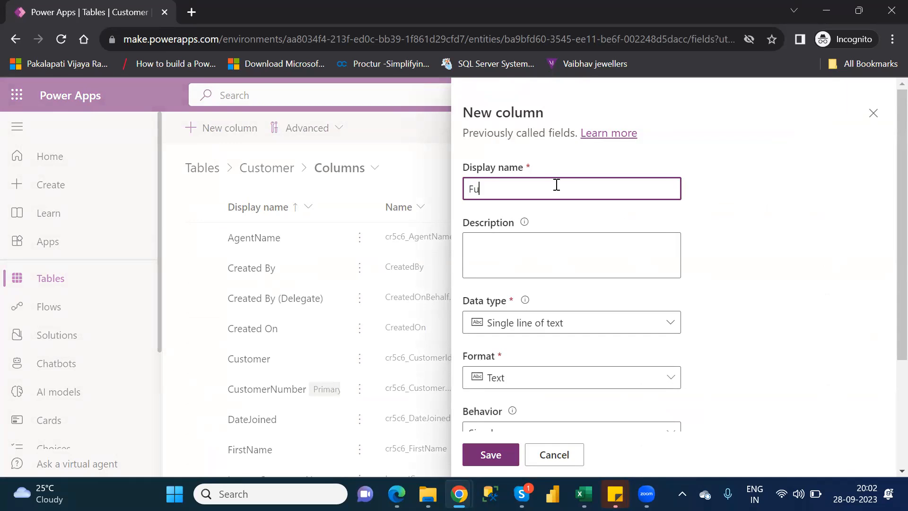
{"action": "key", "text": "BackSpace"}
{"action": "key", "text": "BackSpace"}
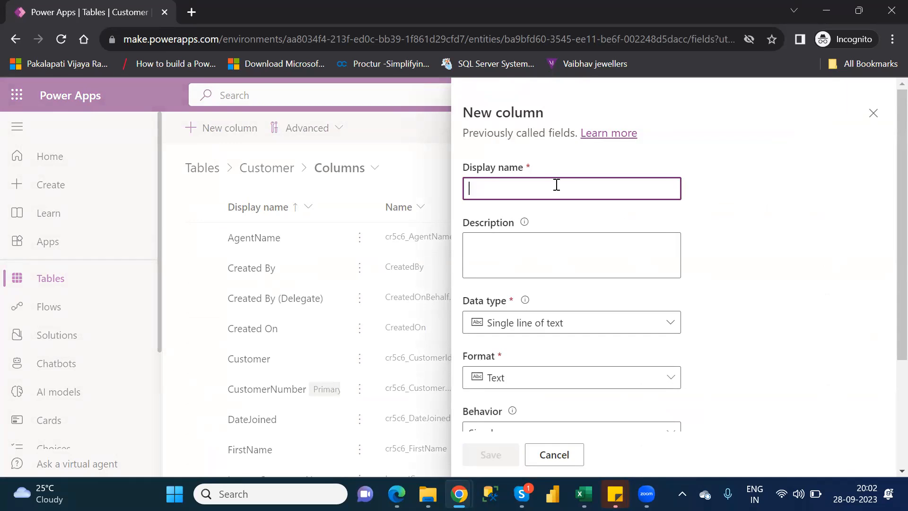
{"action": "type", "text": "Name"}
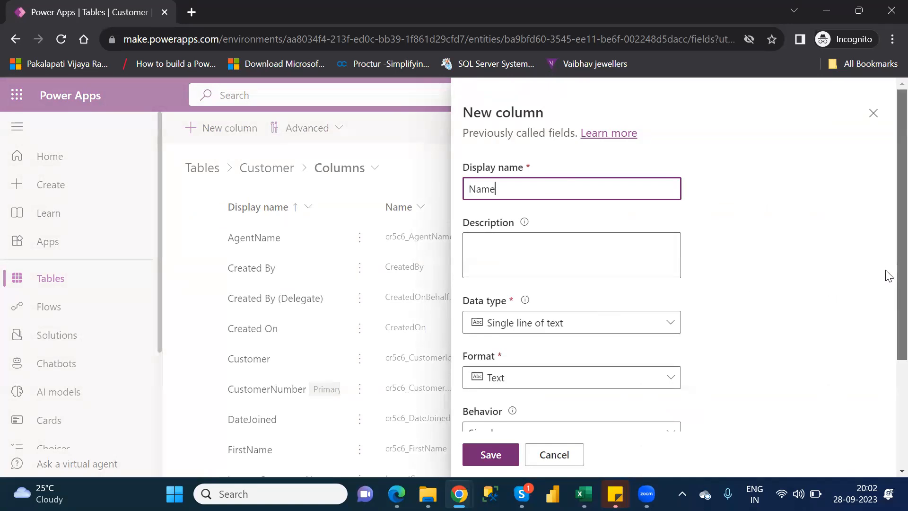
Set the Name column's behavior to Calculated and save it to open its calculation for editing
{"action": "scroll", "coordinate": [887, 284], "scroll_direction": "down", "scroll_amount": 2}
{"action": "scroll", "coordinate": [887, 334], "scroll_direction": "down", "scroll_amount": 2}
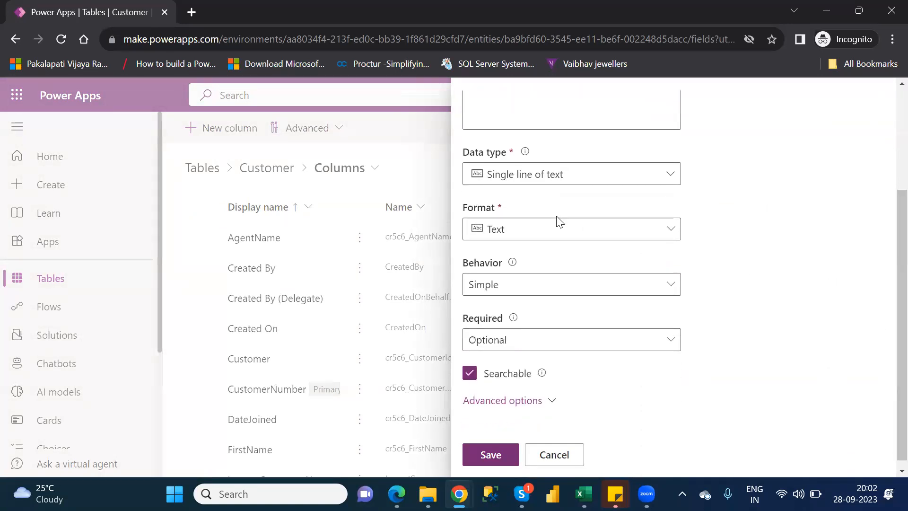
{"action": "left_click", "coordinate": [537, 286]}
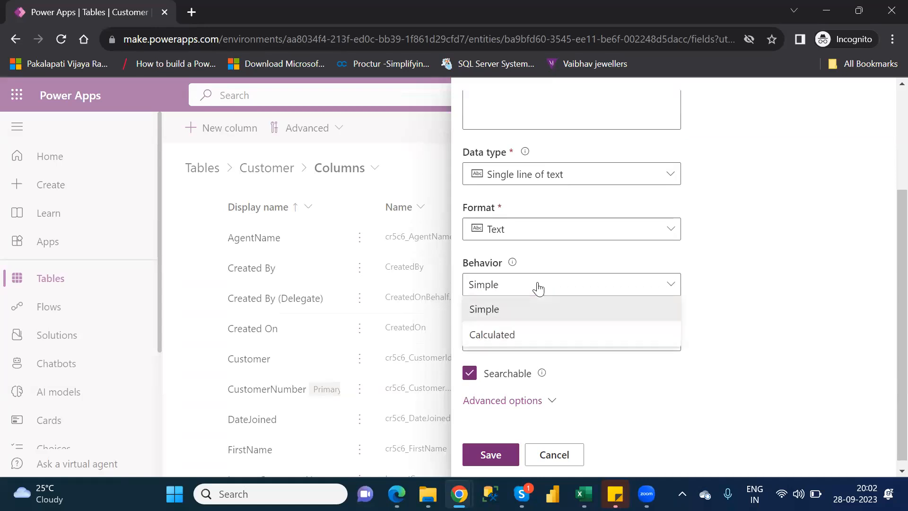
{"action": "left_click", "coordinate": [506, 339]}
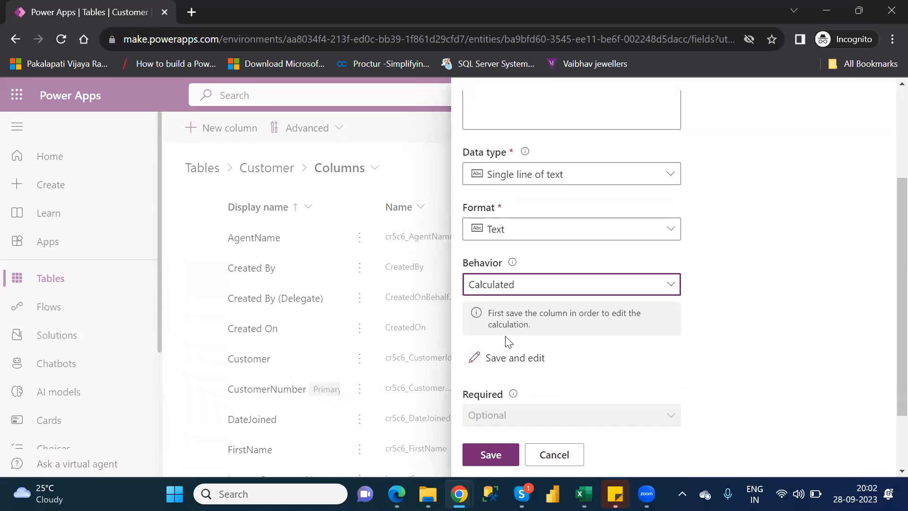
{"action": "left_click", "coordinate": [529, 364]}
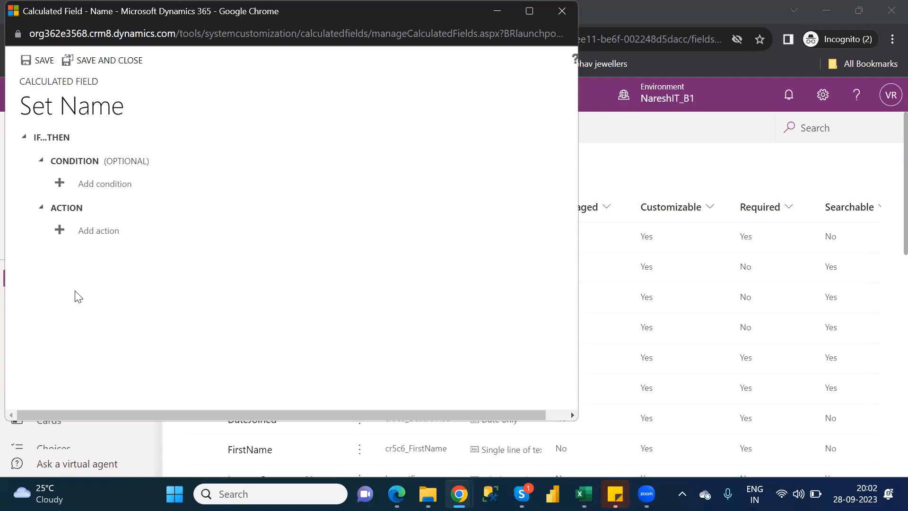
Add an action that sets Name to CONCAT(cr5c6_firstname,cr5c6_lastname)
{"action": "left_click", "coordinate": [96, 236]}
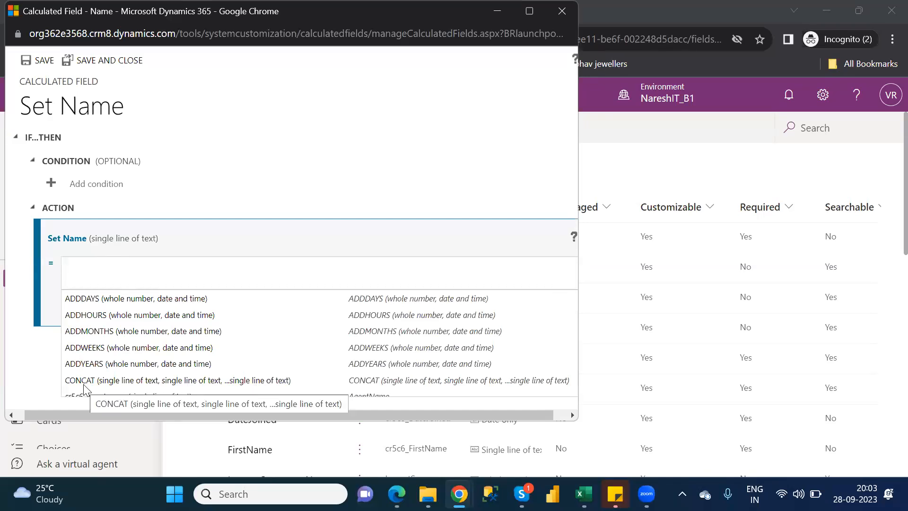
{"action": "type", "text": "con"}
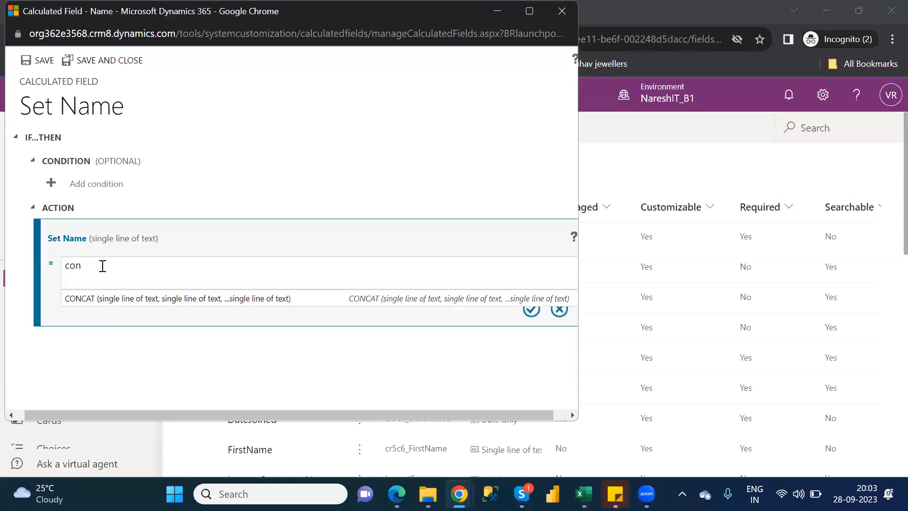
{"action": "left_click", "coordinate": [85, 301]}
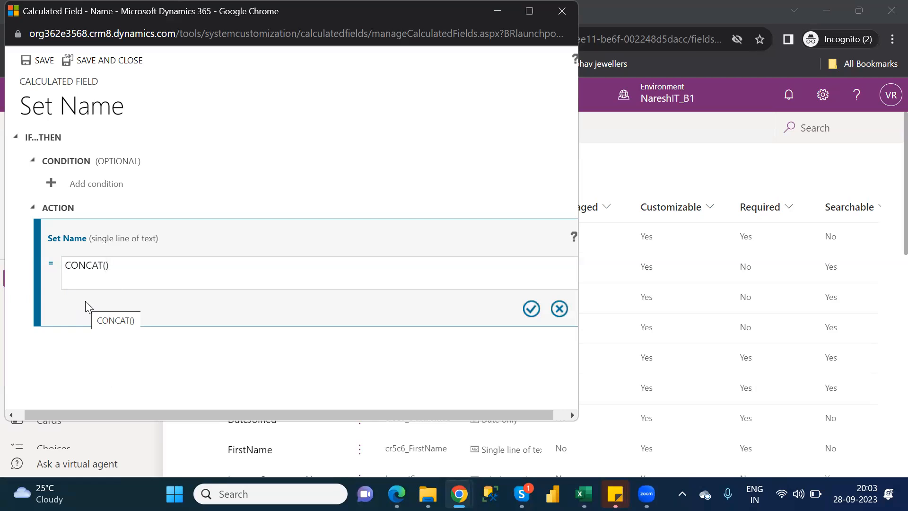
{"action": "type", "text": "fist"}
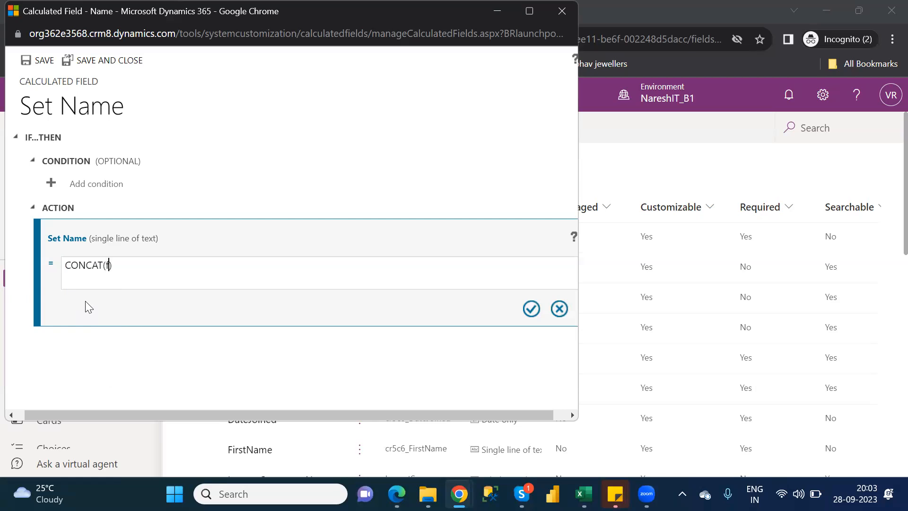
{"action": "key", "text": "BackSpace"}
{"action": "key", "text": "BackSpace"}
{"action": "type", "text": "rst"}
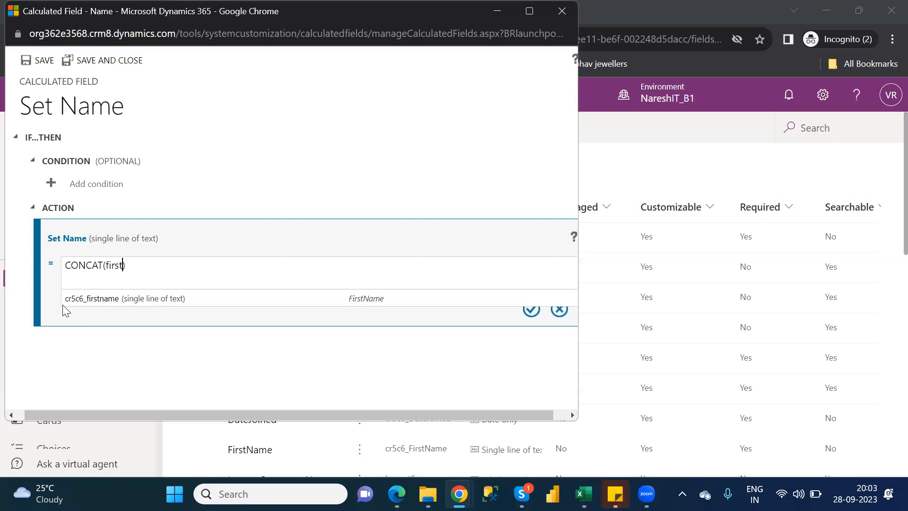
{"action": "left_click", "coordinate": [96, 297]}
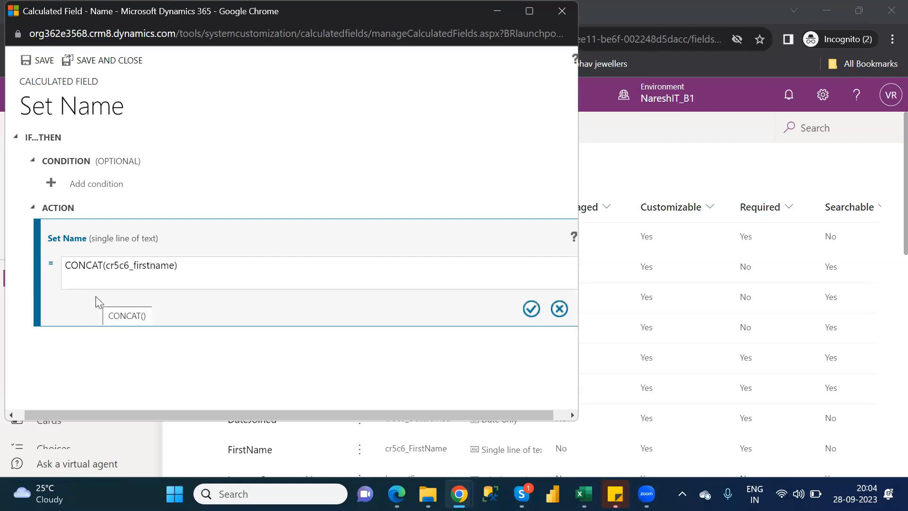
{"action": "type", "text": ","}
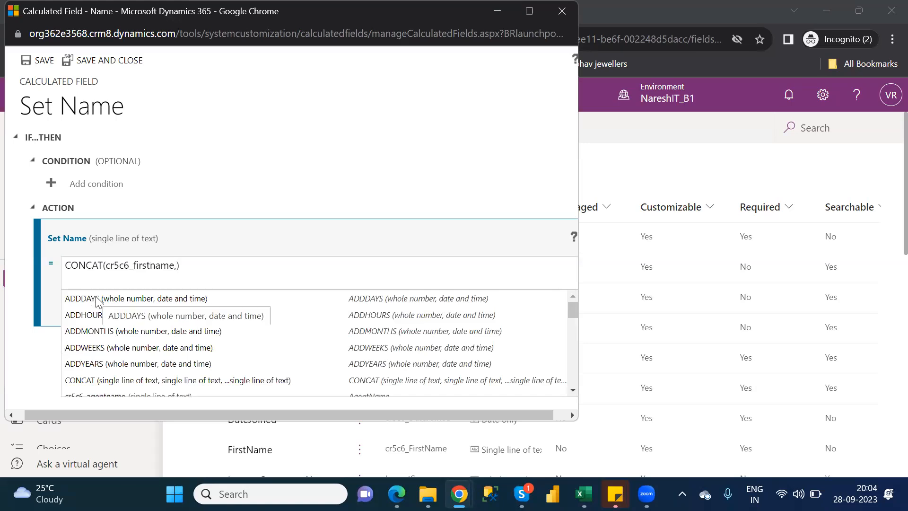
{"action": "type", "text": "las"}
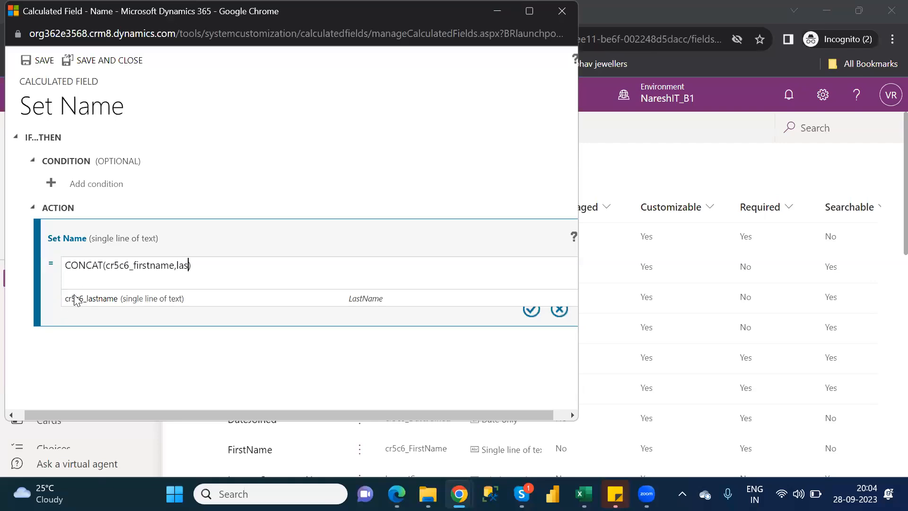
{"action": "left_click", "coordinate": [104, 302]}
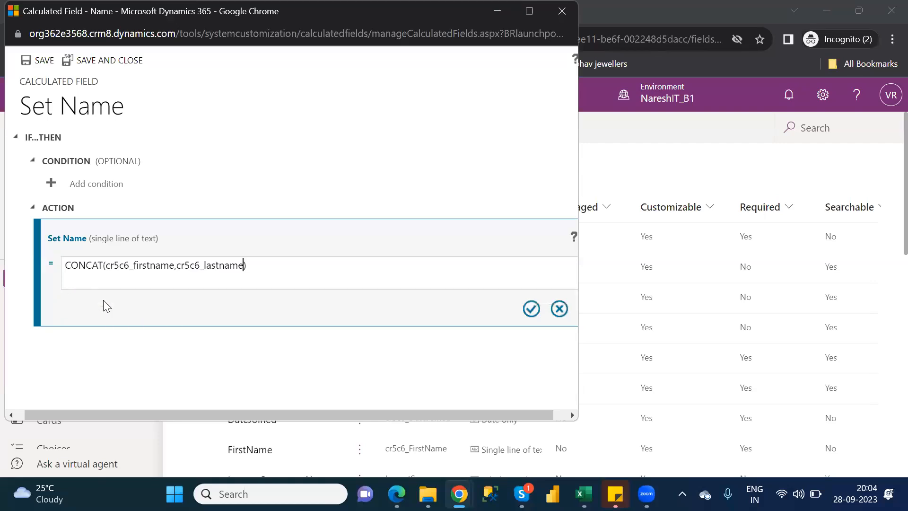
{"action": "left_click", "coordinate": [531, 310]}
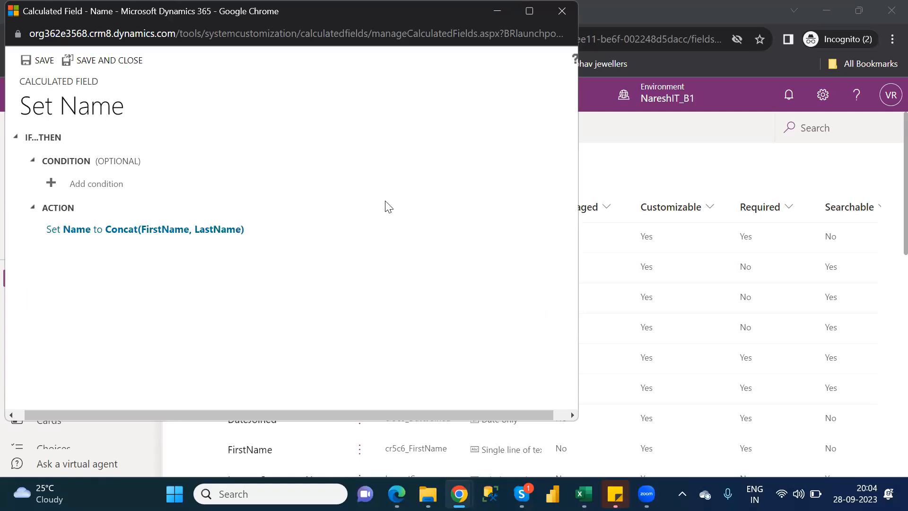
Save and close the calculated field definition, and locate the Name column in the Customer table's column list
{"action": "left_click", "coordinate": [112, 60]}
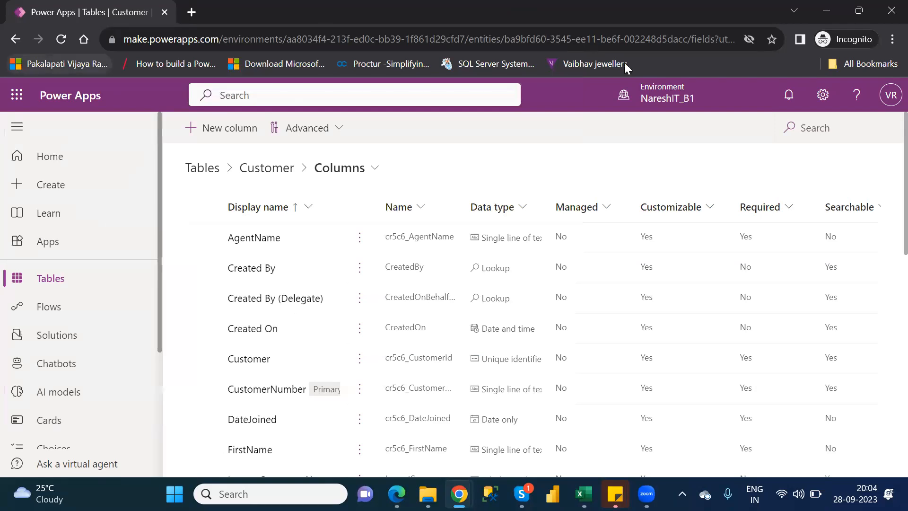
{"action": "scroll", "coordinate": [886, 194], "scroll_direction": "down", "scroll_amount": 3}
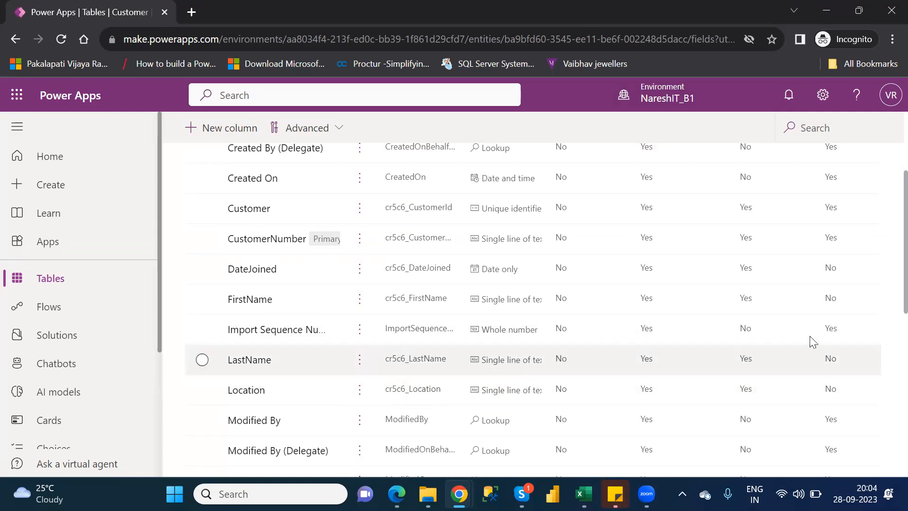
{"action": "scroll", "coordinate": [887, 303], "scroll_direction": "down", "scroll_amount": 4}
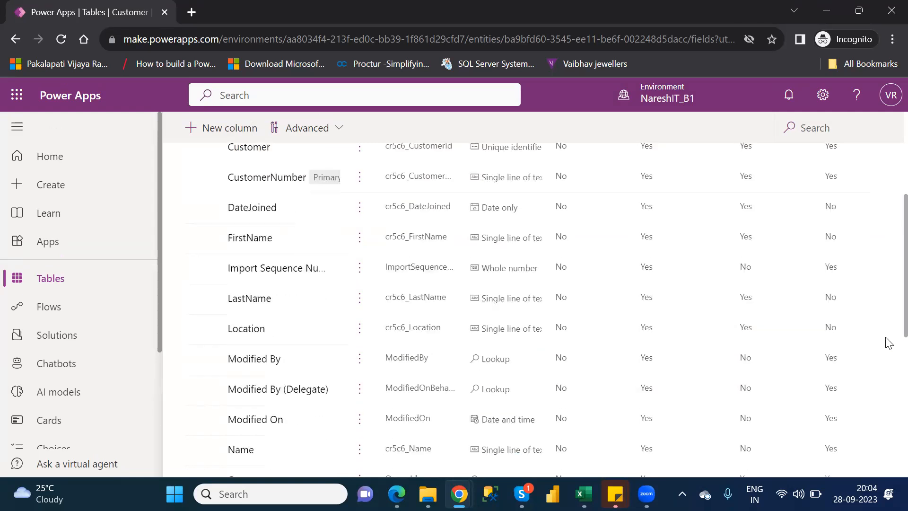